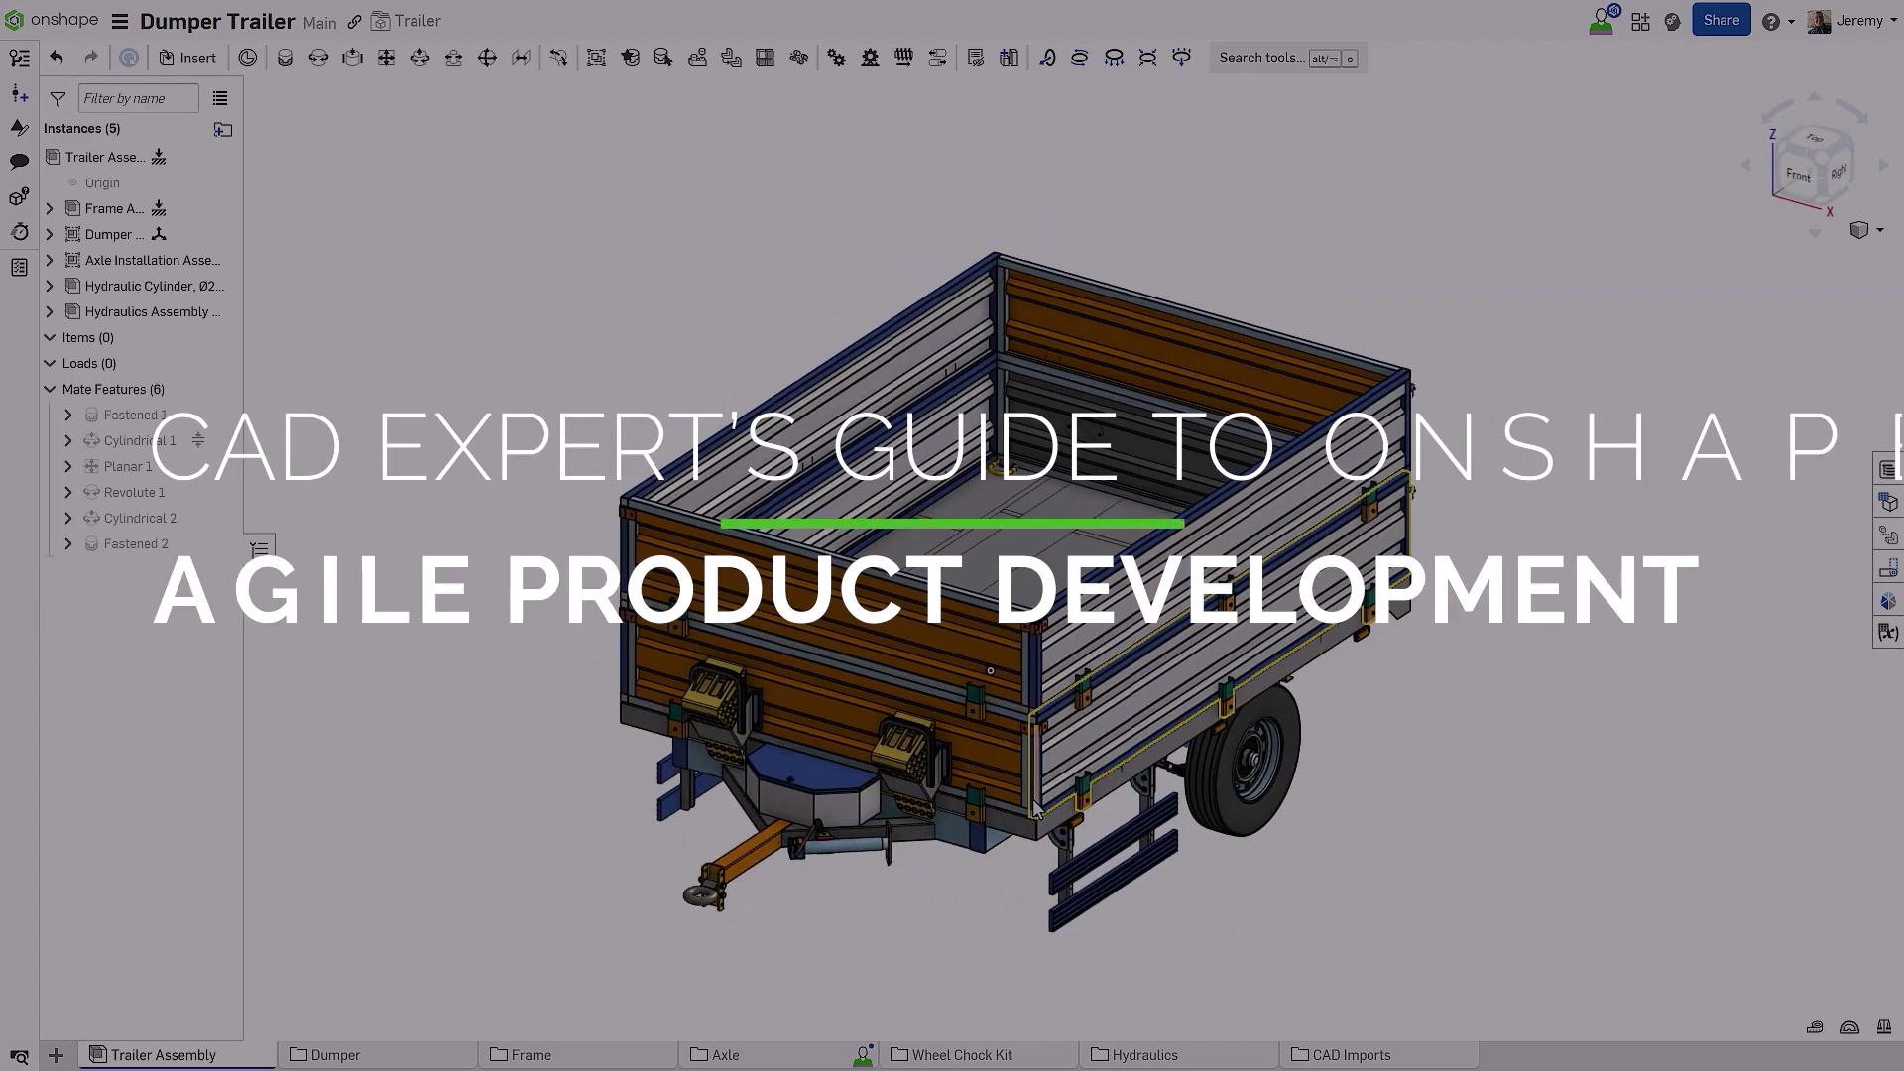
# - Tilt the dumper bed up on its hinge, then apply the Base Frame display state
pyautogui.moveTo(1029, 819); pyautogui.dragTo(1072, 461)
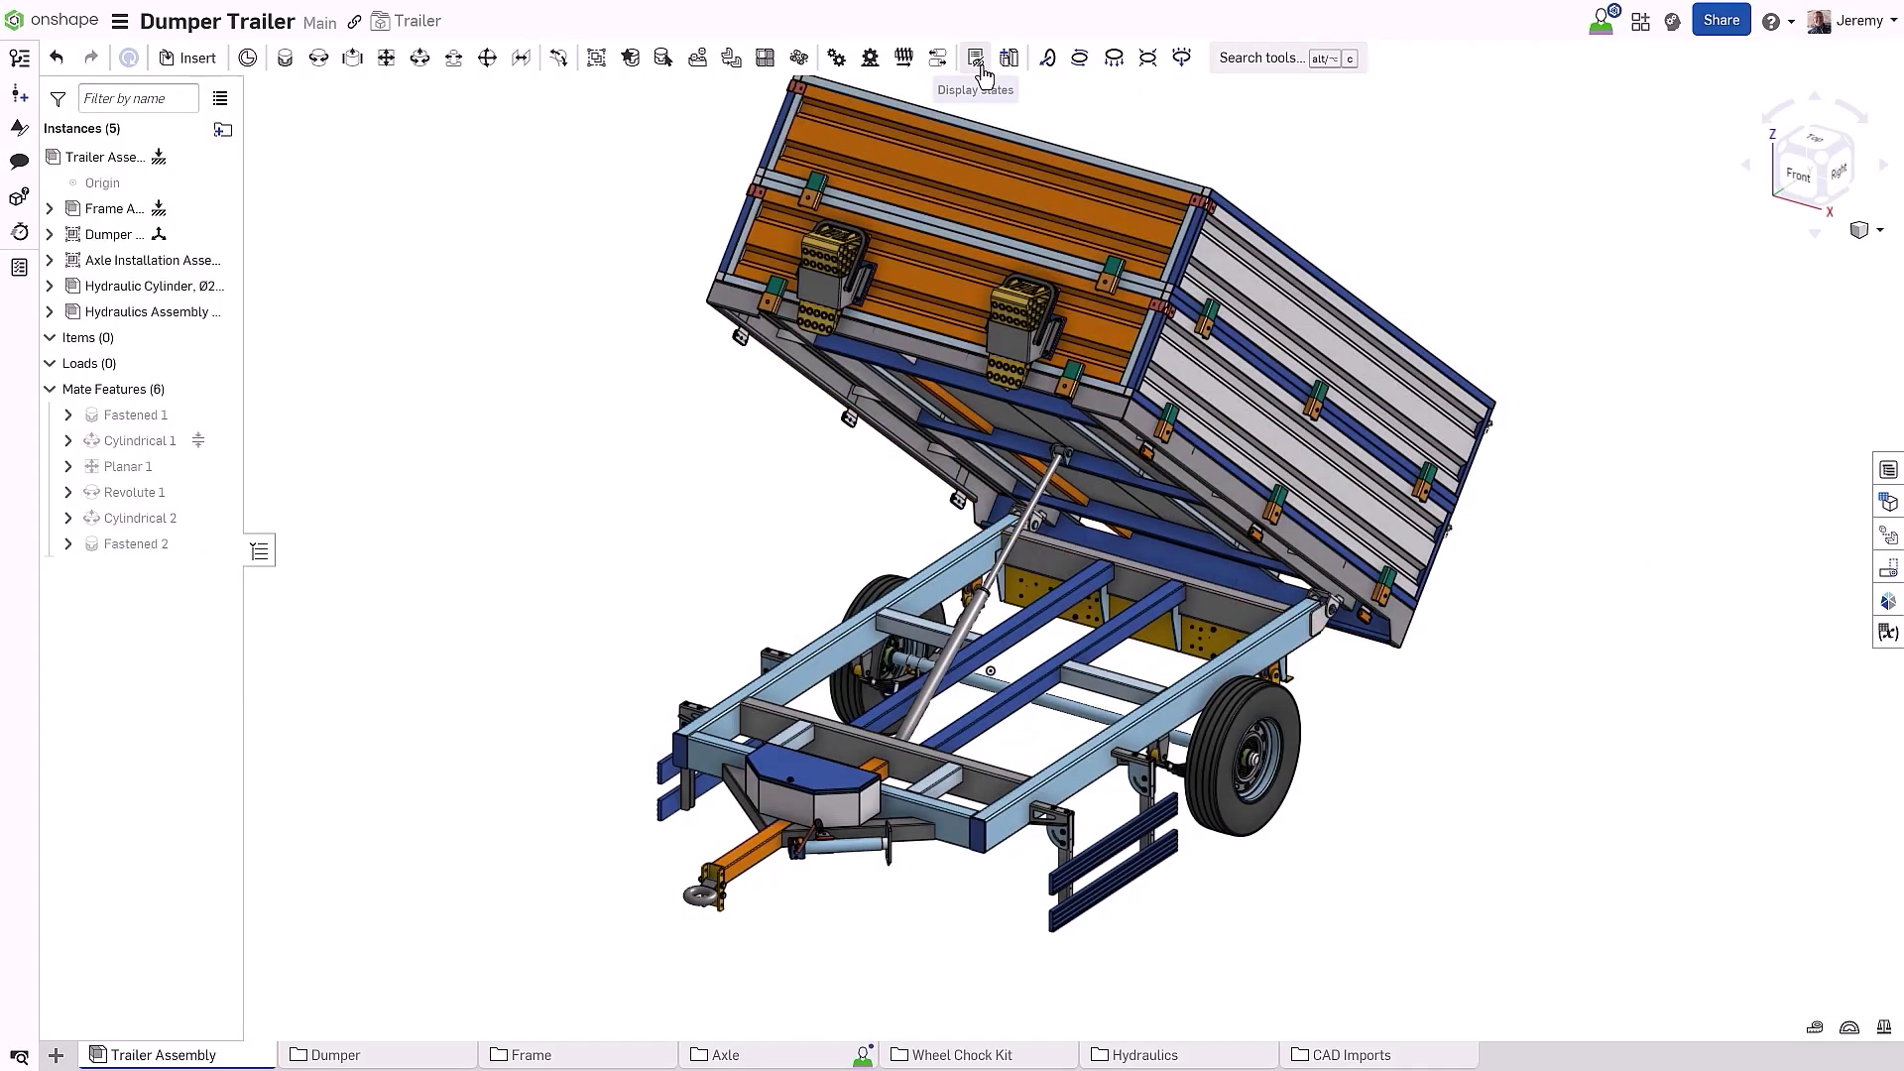
pyautogui.click(976, 58)
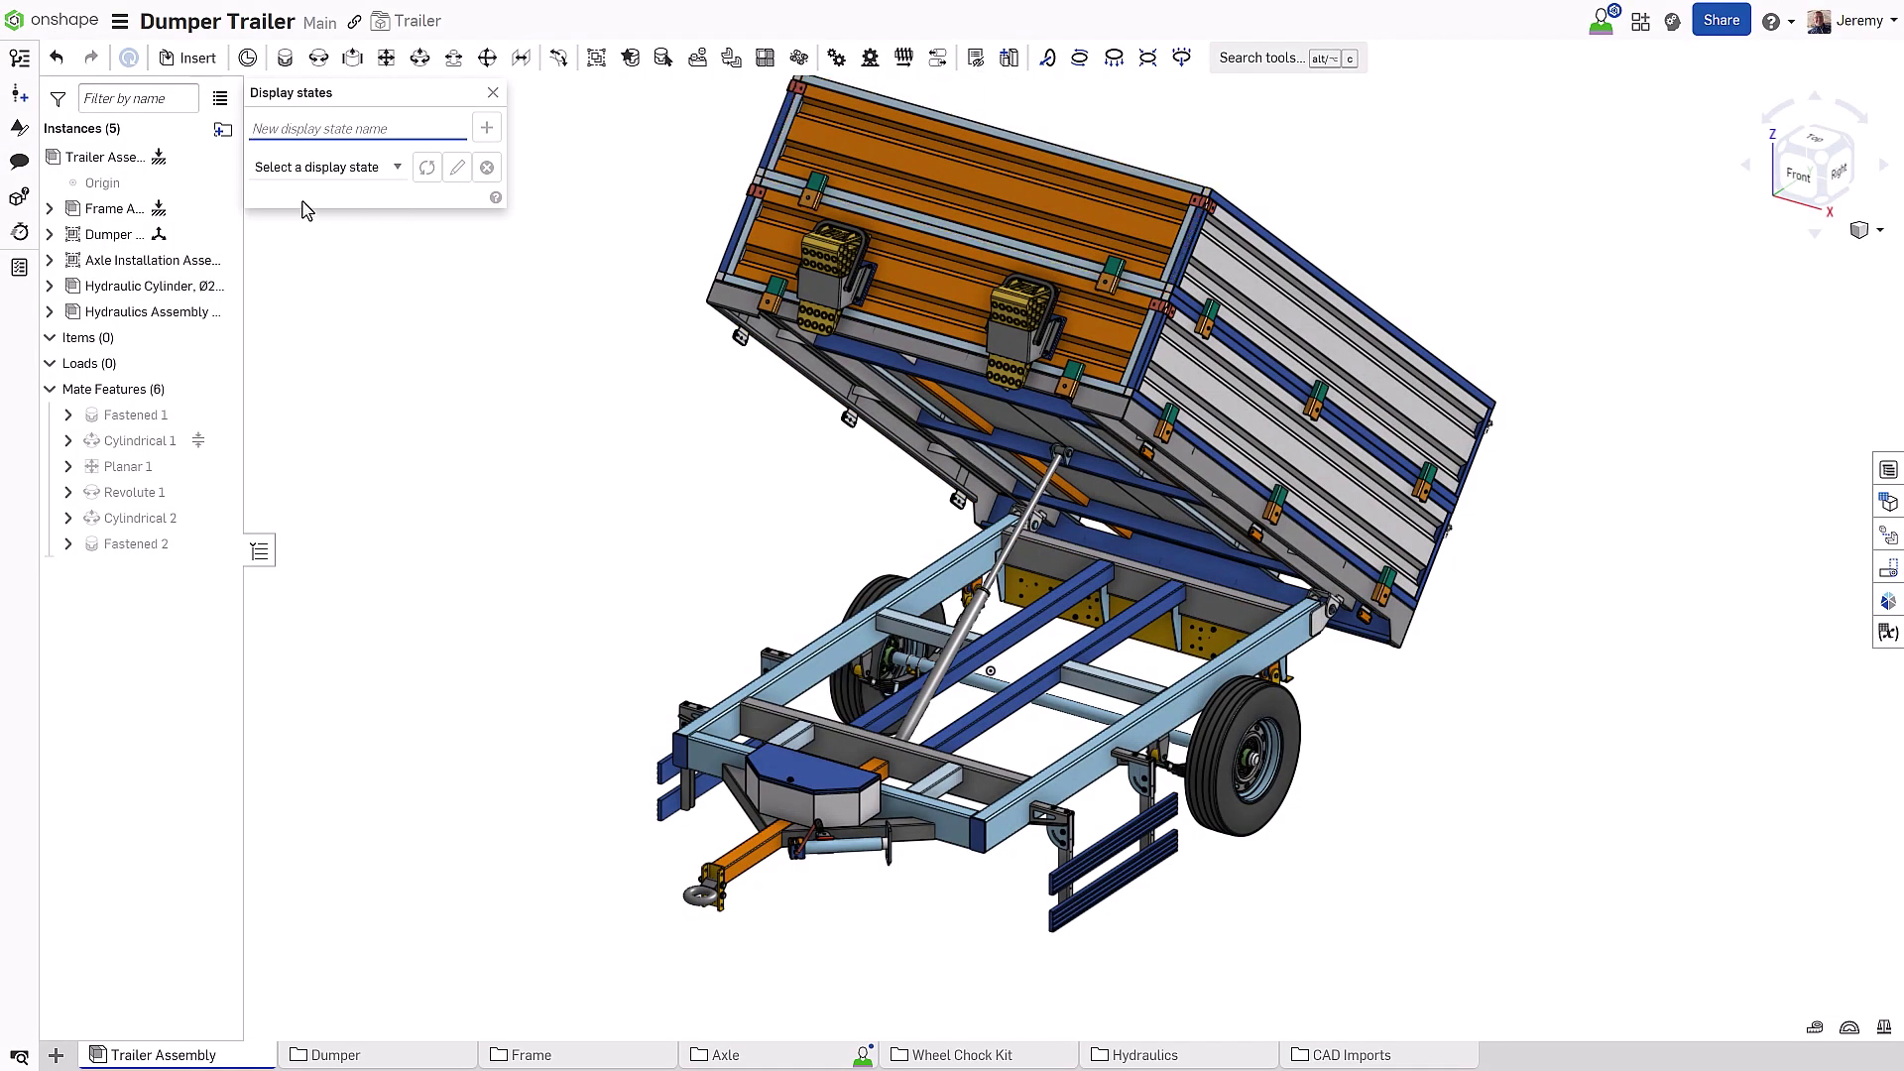
pyautogui.click(319, 169)
pyautogui.click(298, 209)
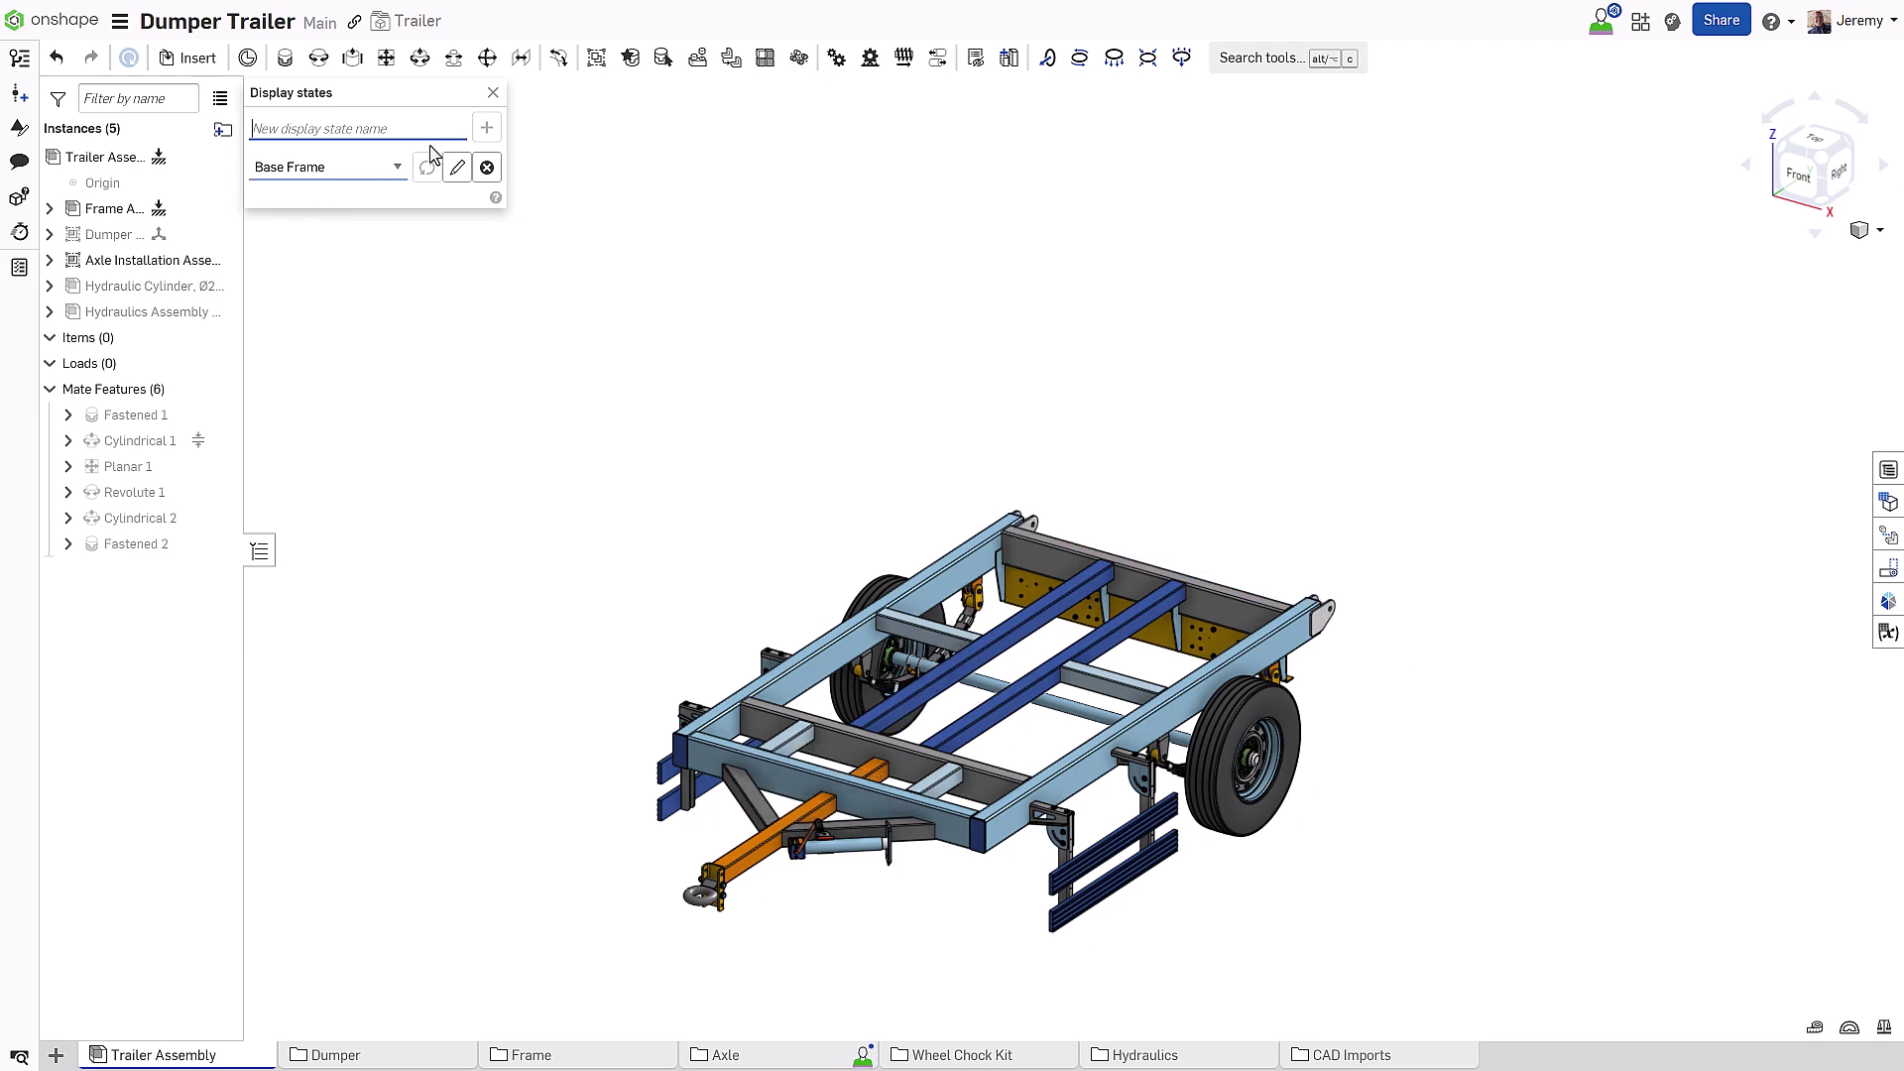
pyautogui.click(493, 93)
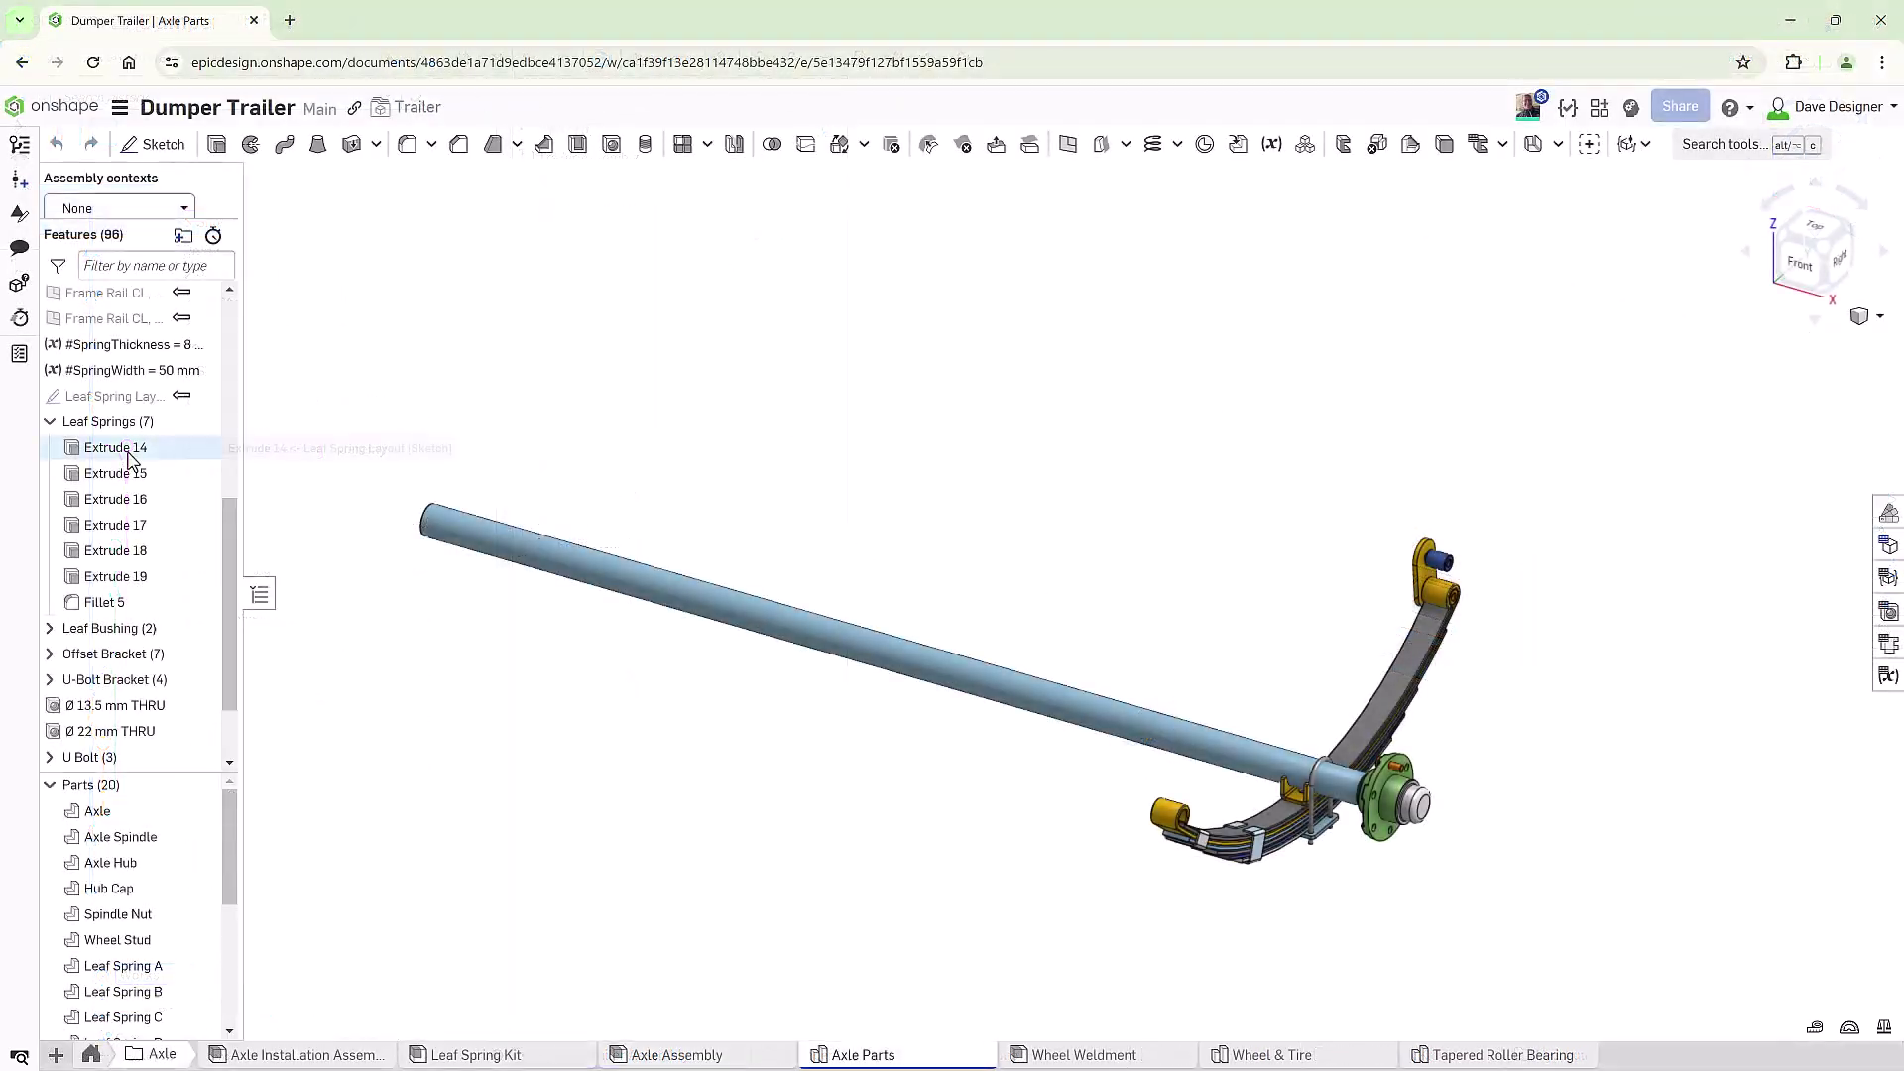
# - Delete the leaf spring features Extrude 14 through Extrude 19 in Axle Parts
pyautogui.click(115, 448)
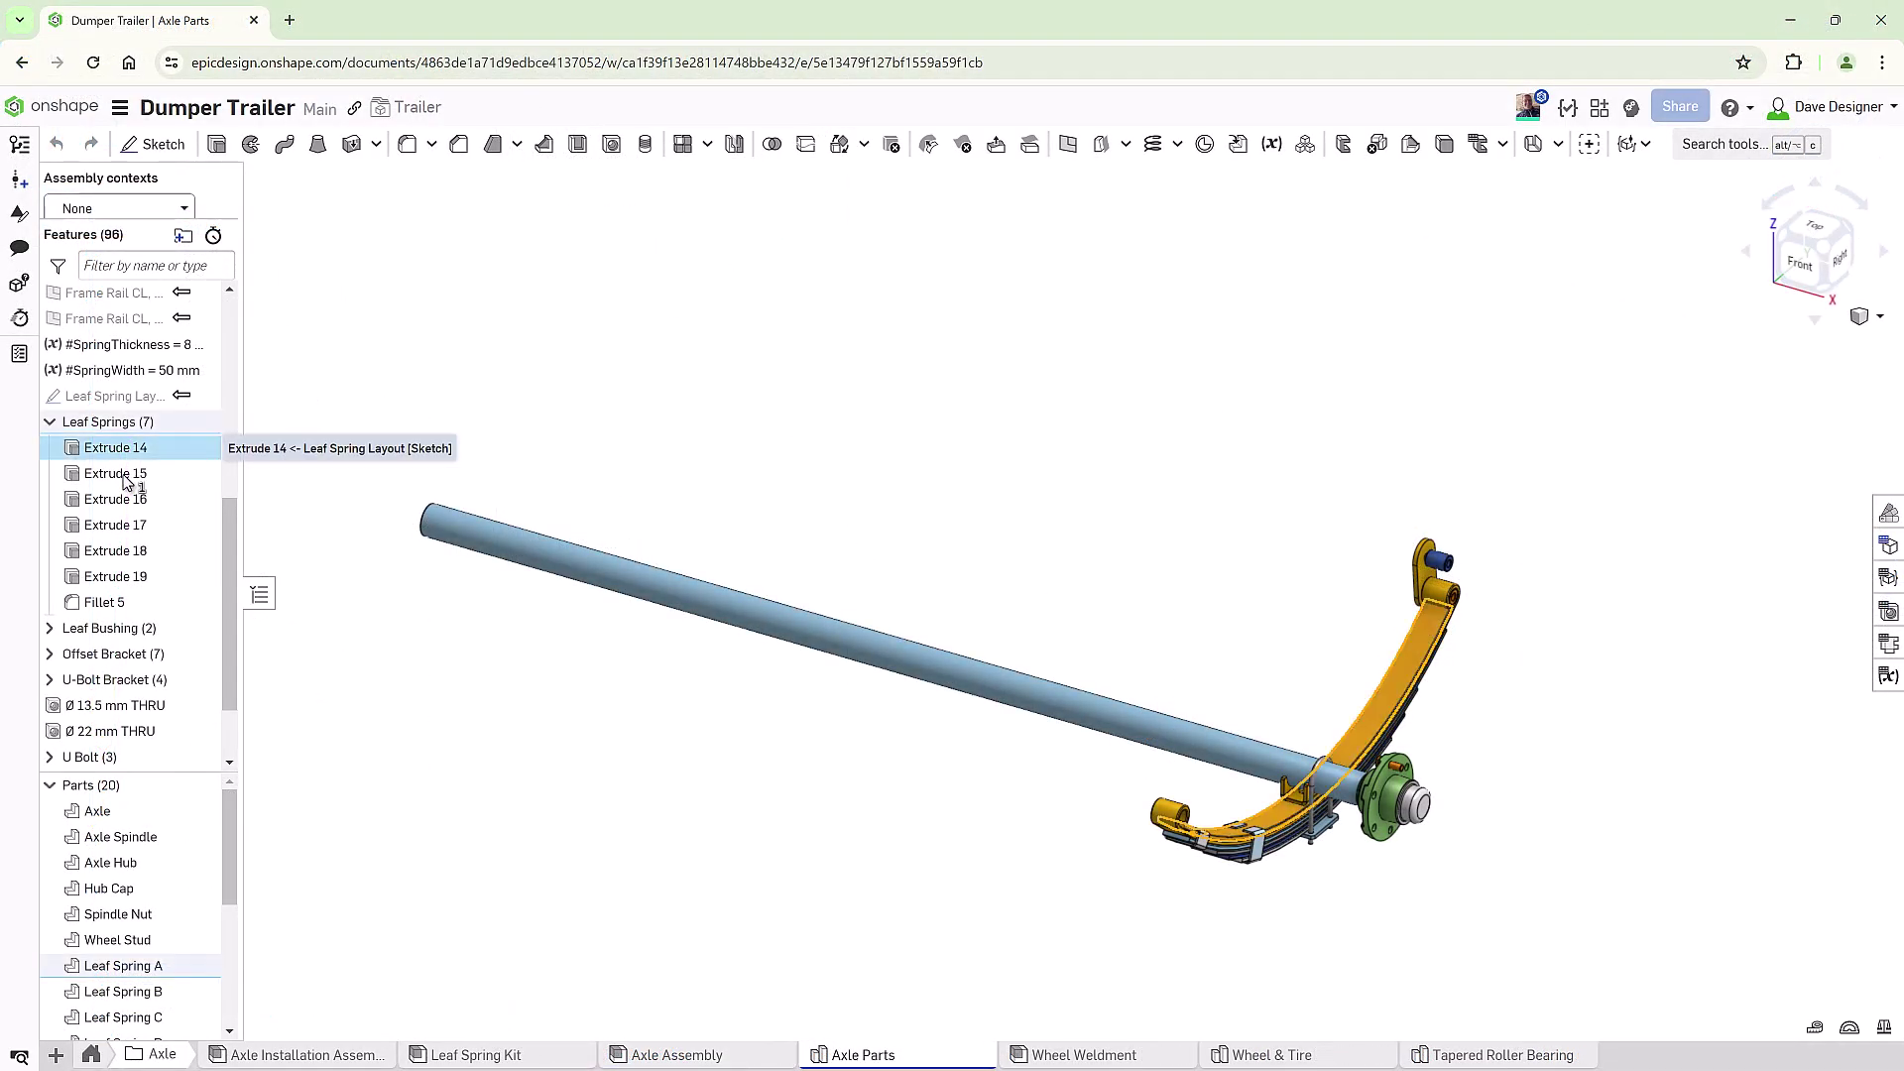
pyautogui.keyDown('shift'); pyautogui.click(109, 585); pyautogui.keyUp('shift')
pyautogui.press('Delete')
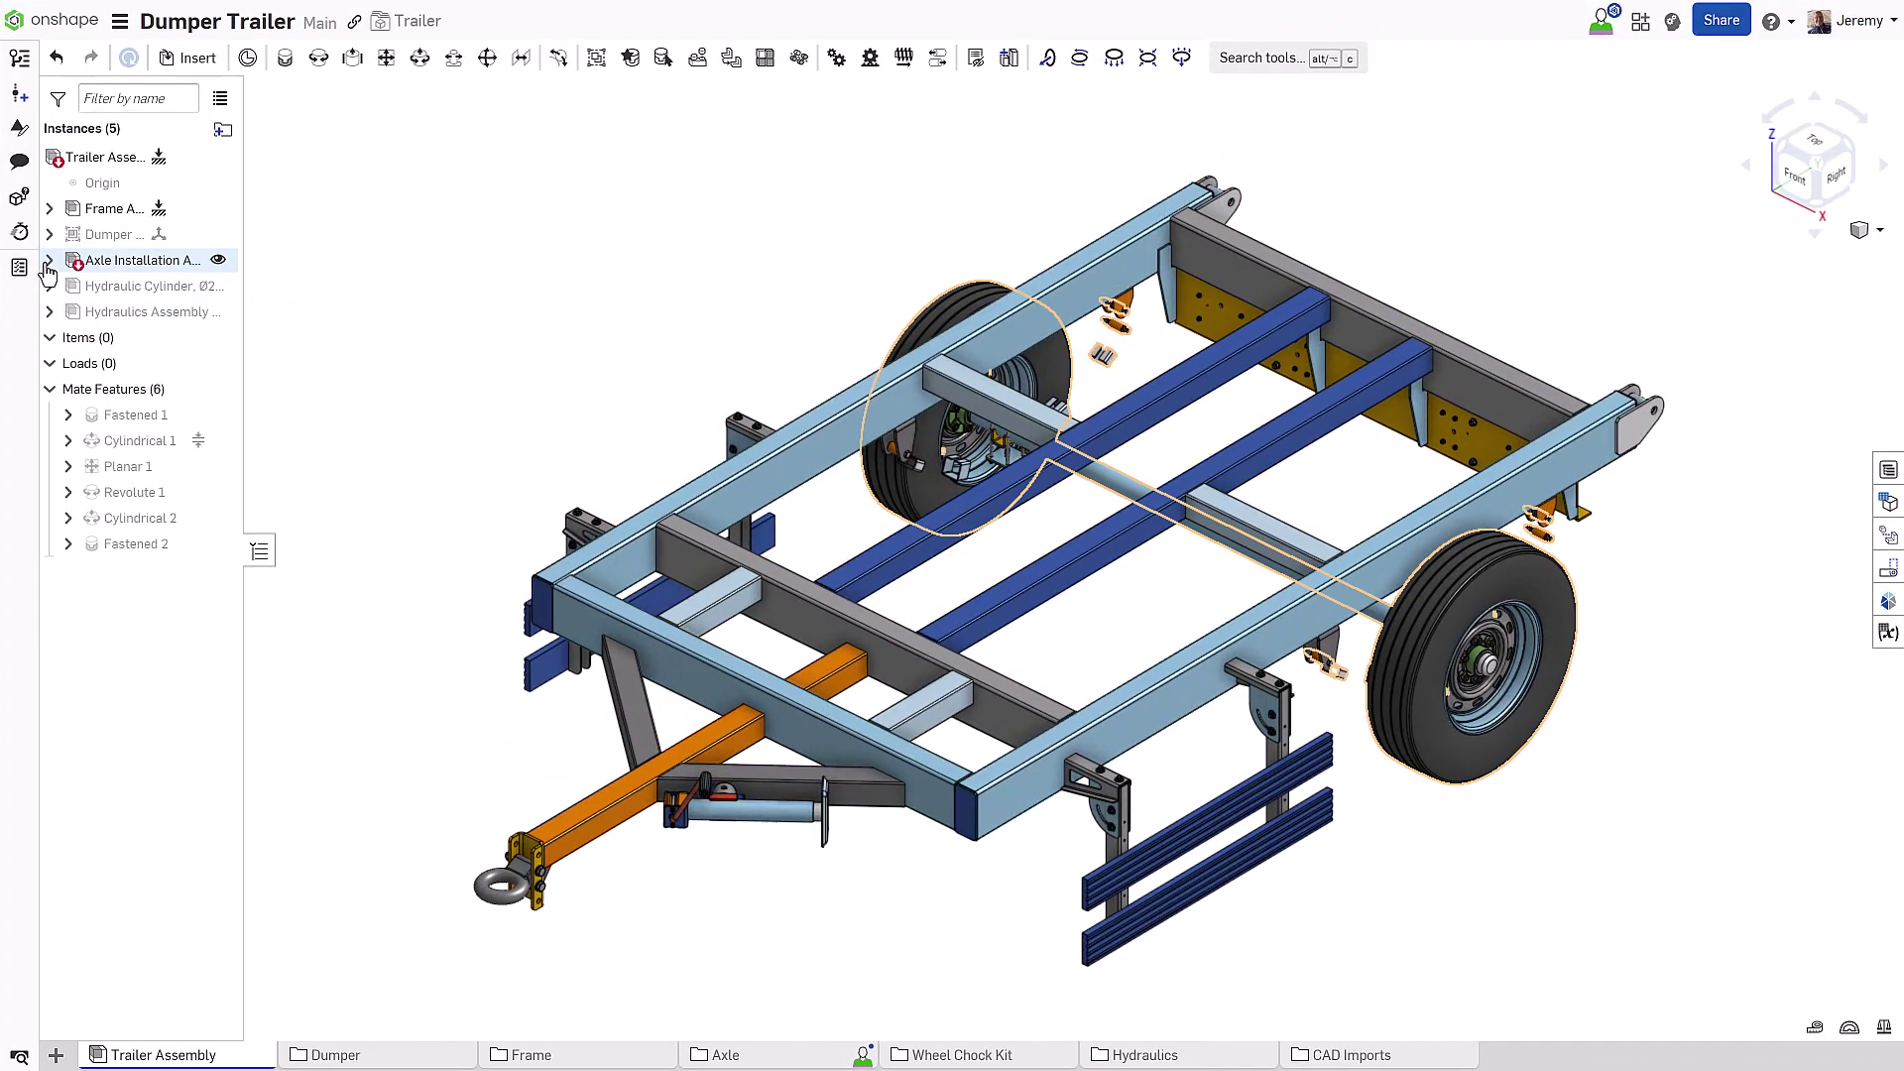
# - Expand Axle Installation Assembly and Leaf Spring Kit <1>, widening the list to read part names
pyautogui.click(50, 260)
pyautogui.click(69, 311)
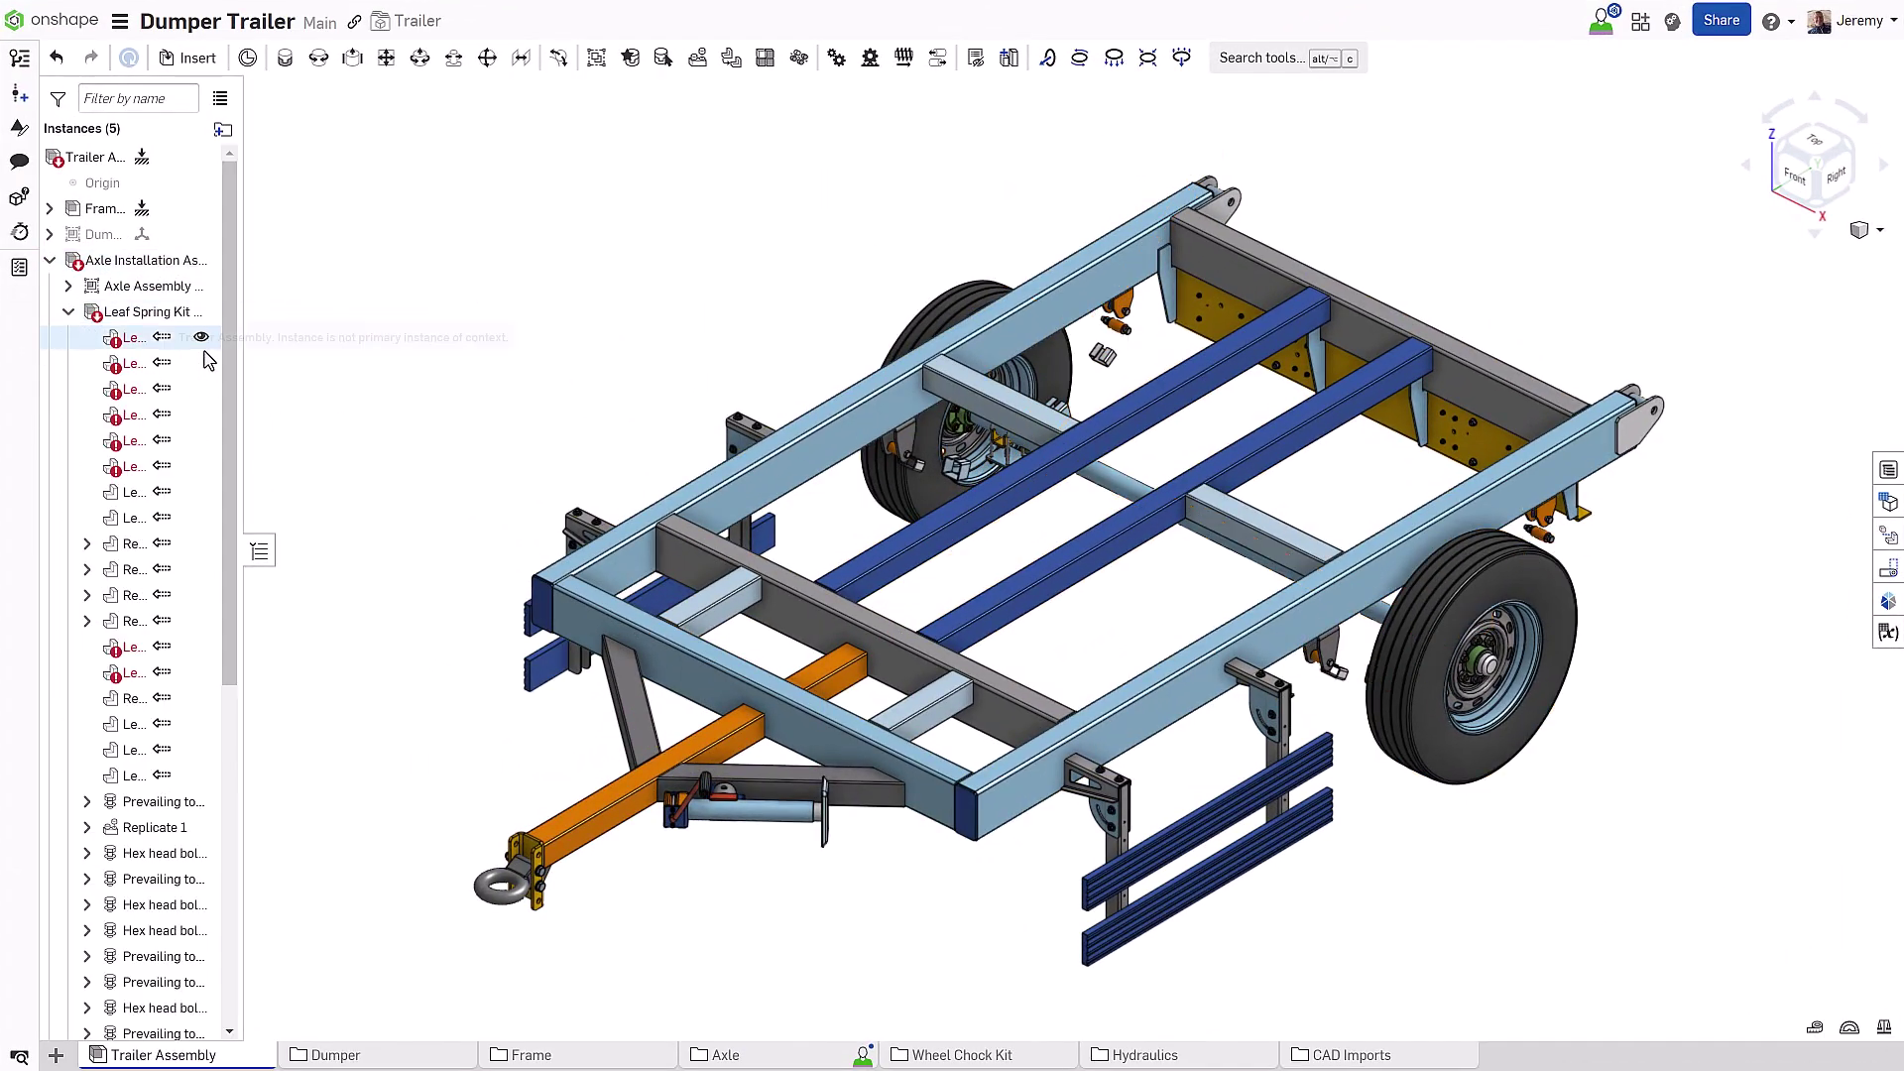
pyautogui.moveTo(242, 361); pyautogui.dragTo(374, 365)
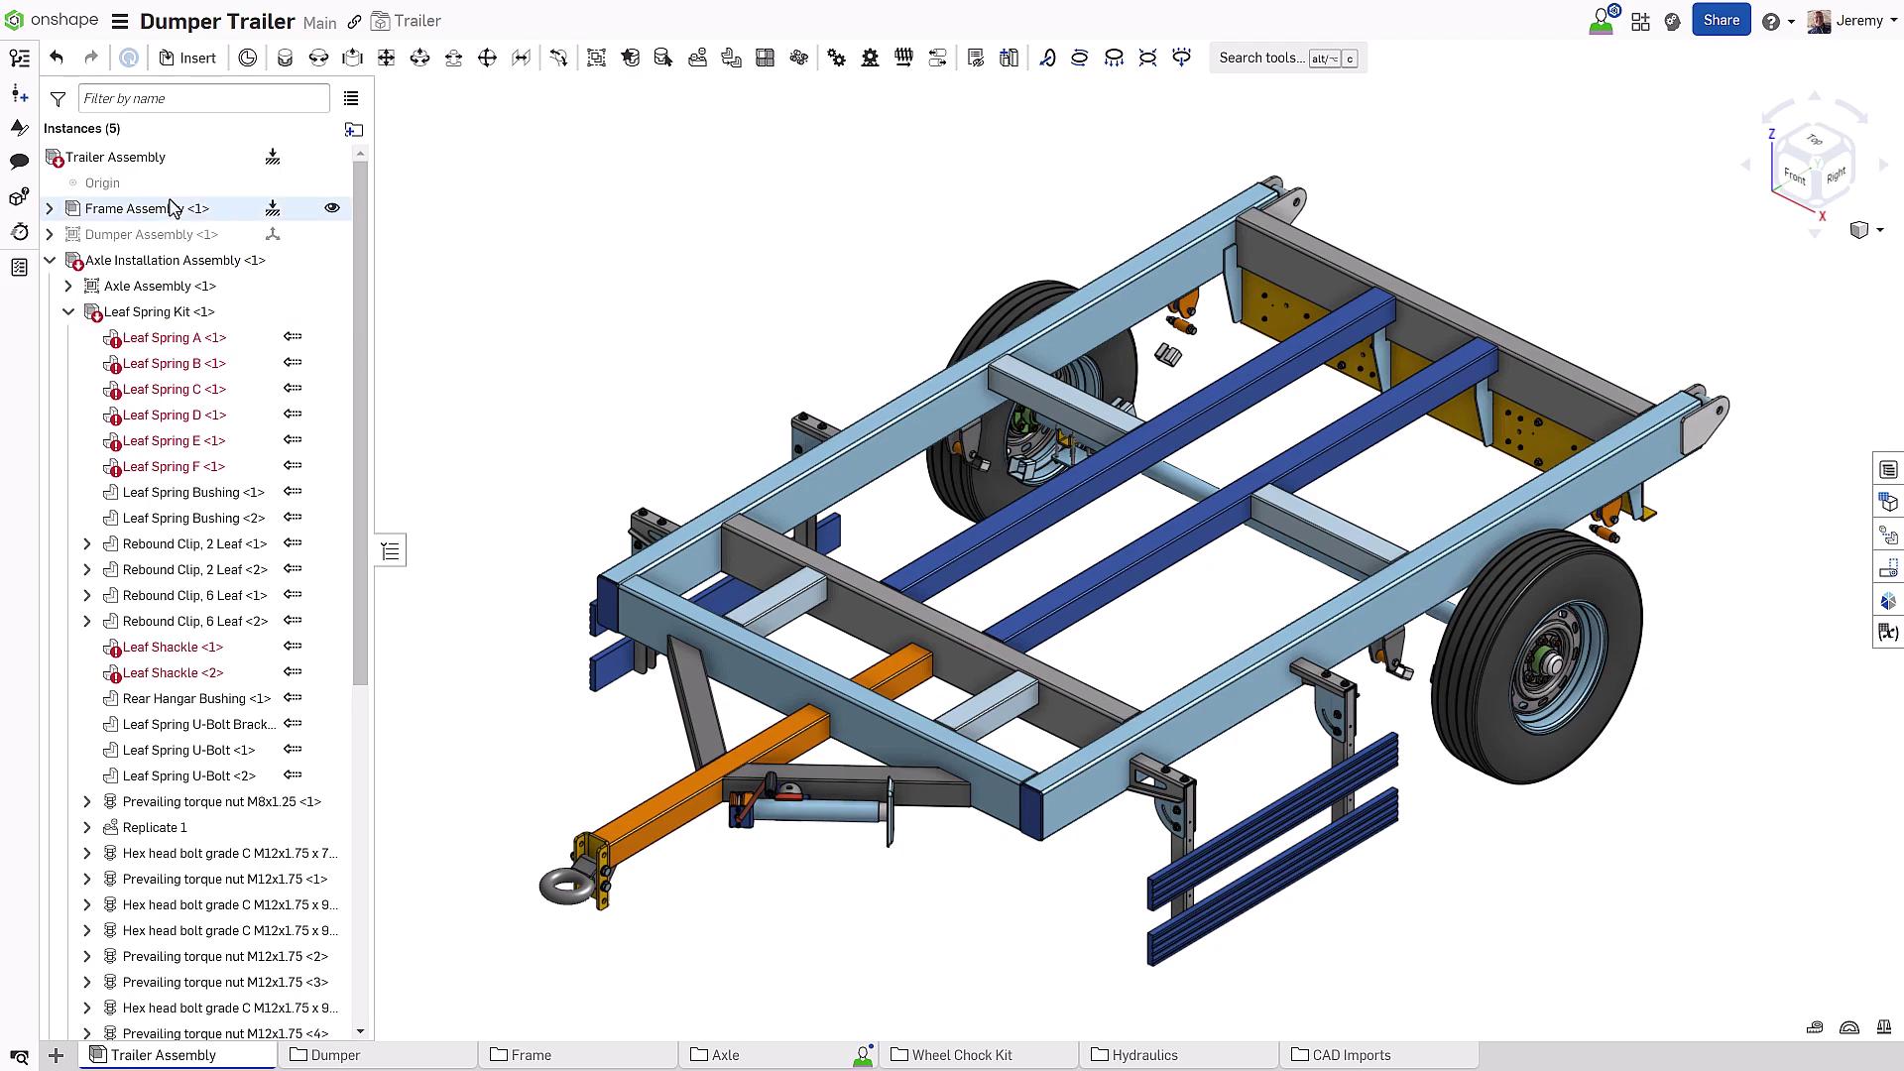
# - Restore Main to the 'Apply display state : Base Frame' change from the history
pyautogui.click(20, 59)
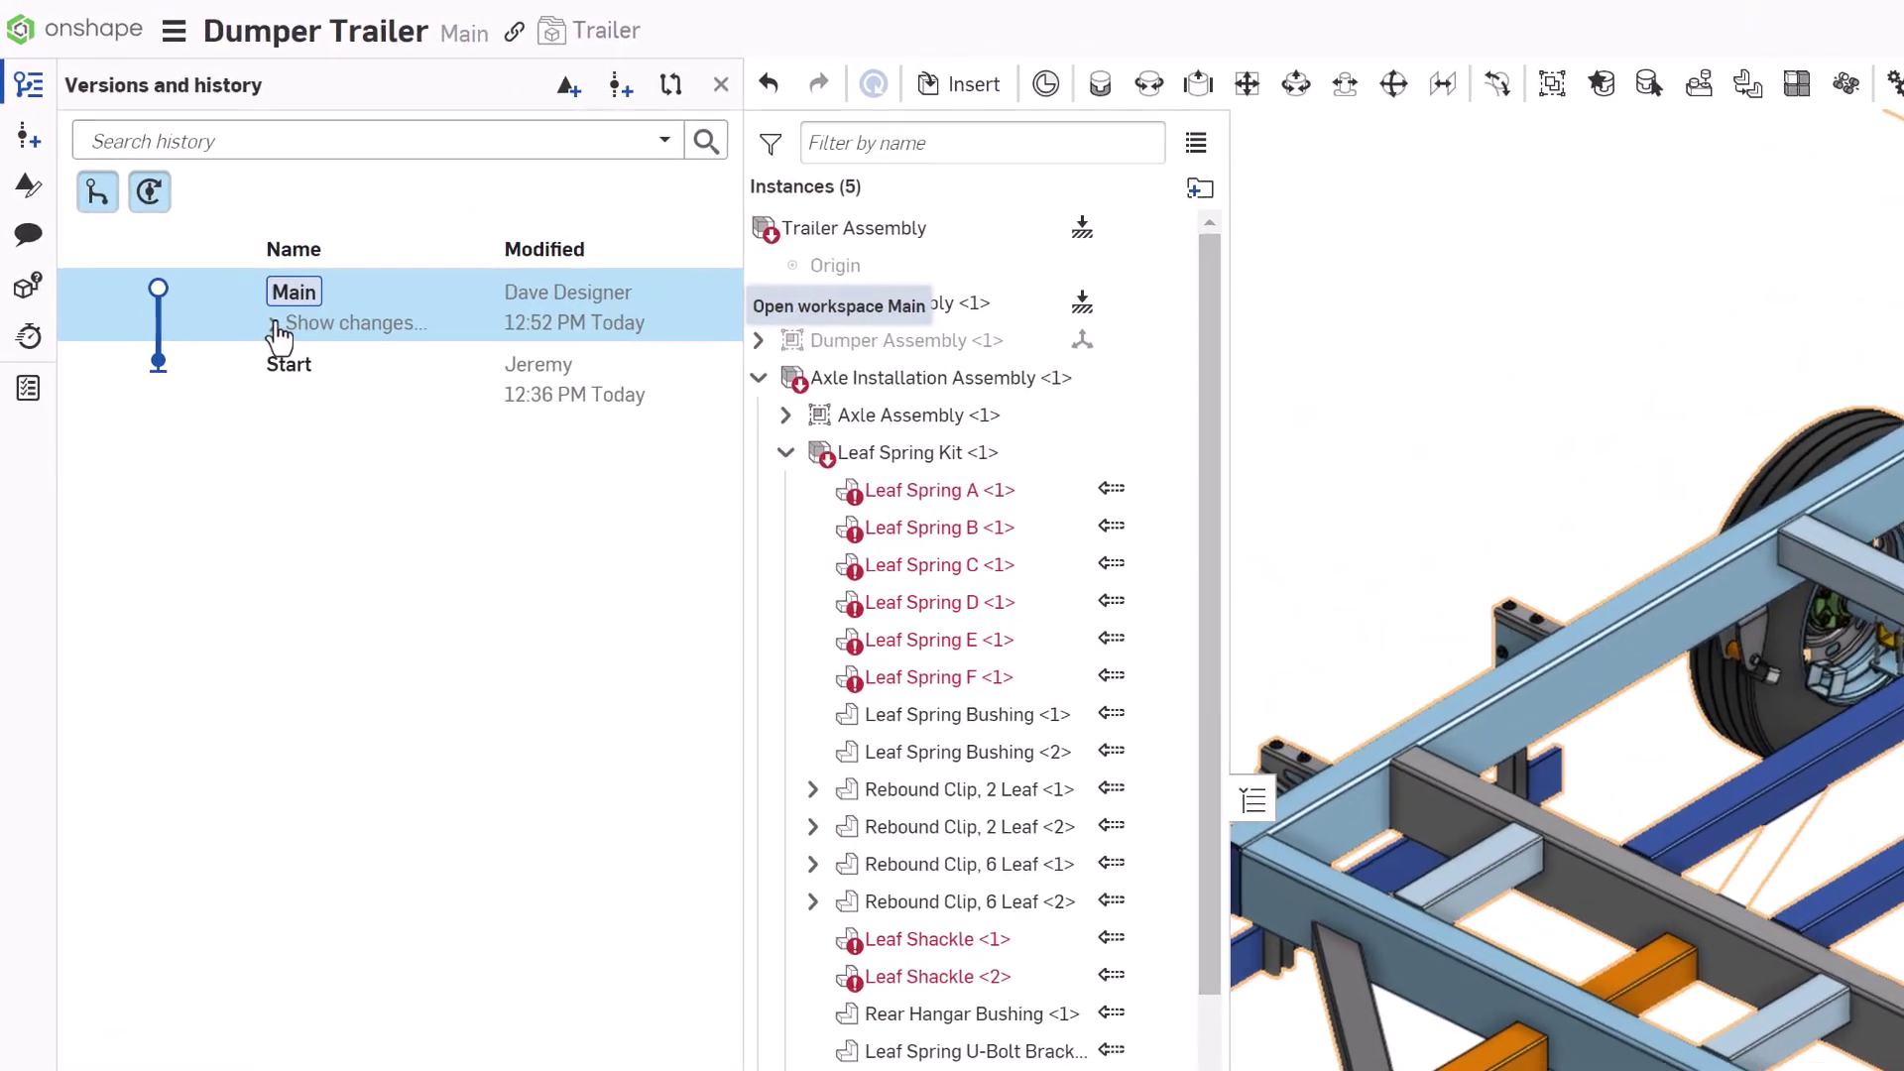
pyautogui.click(189, 223)
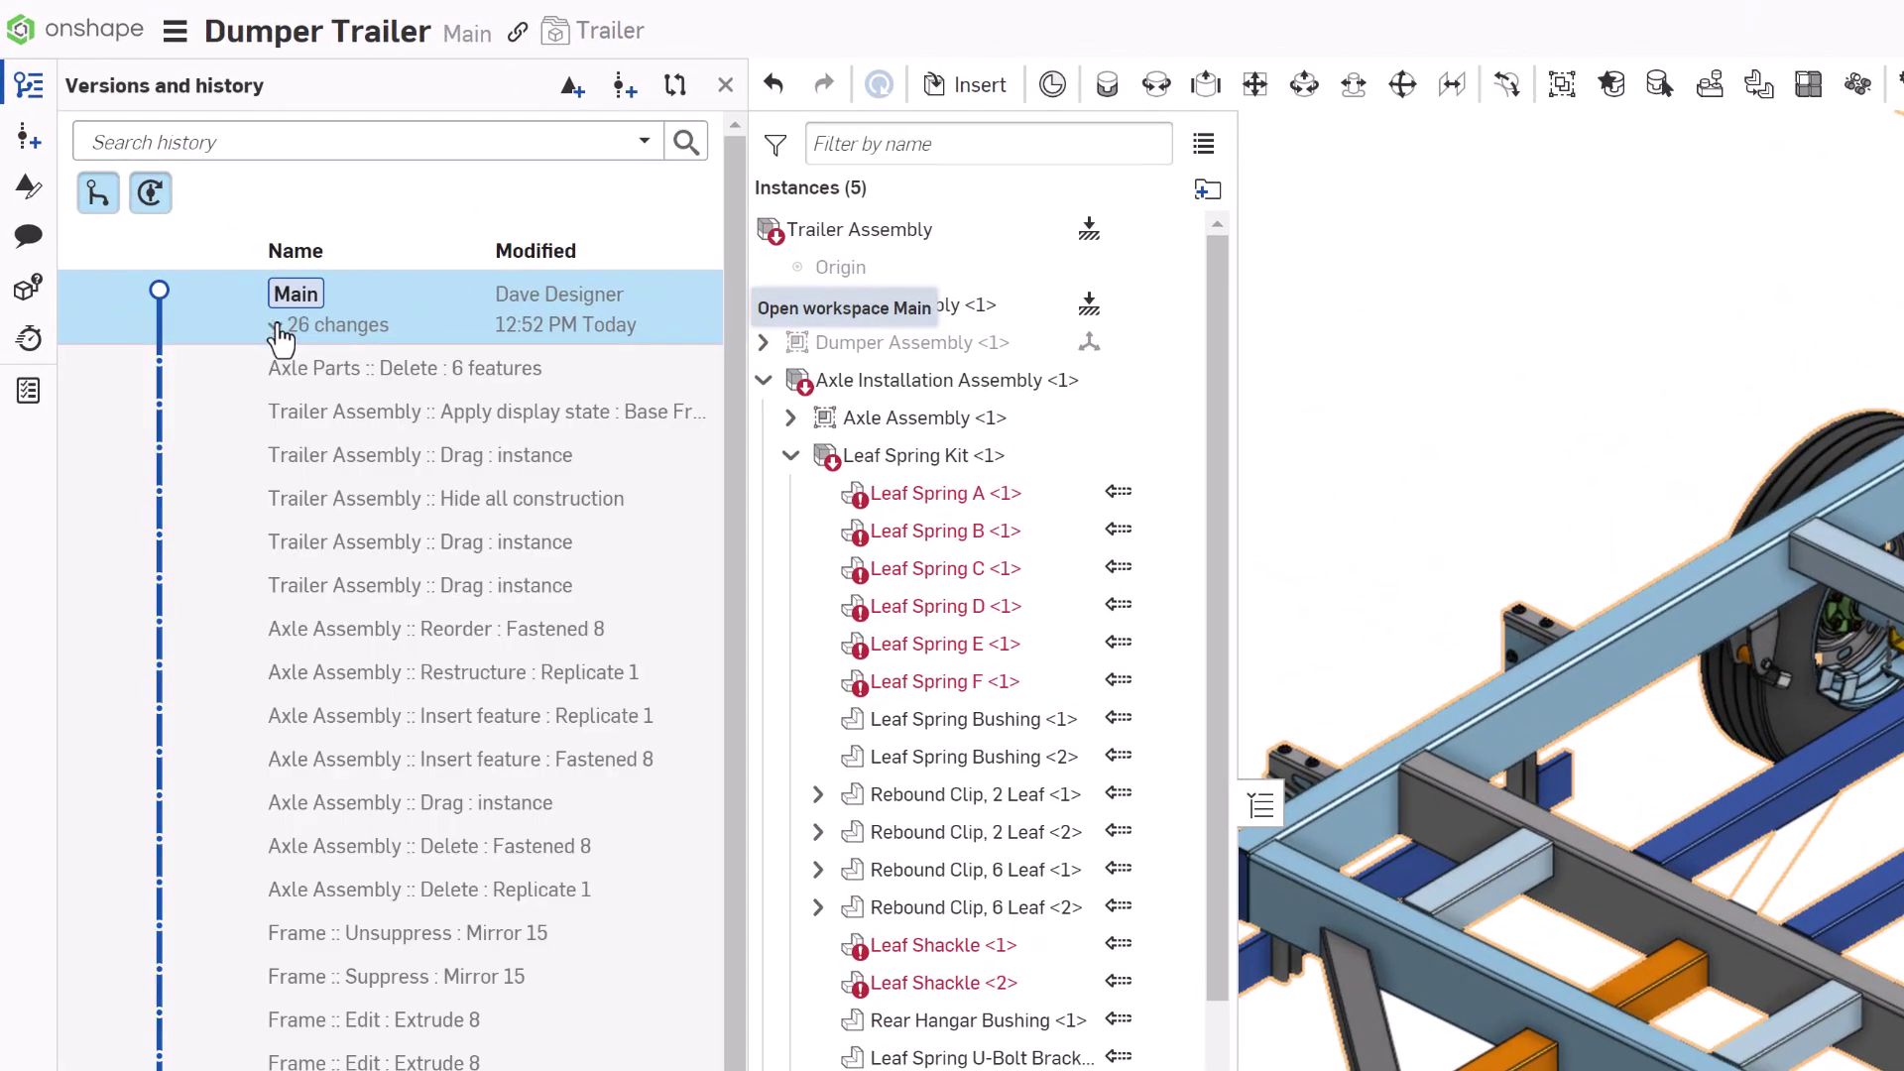
pyautogui.click(397, 412)
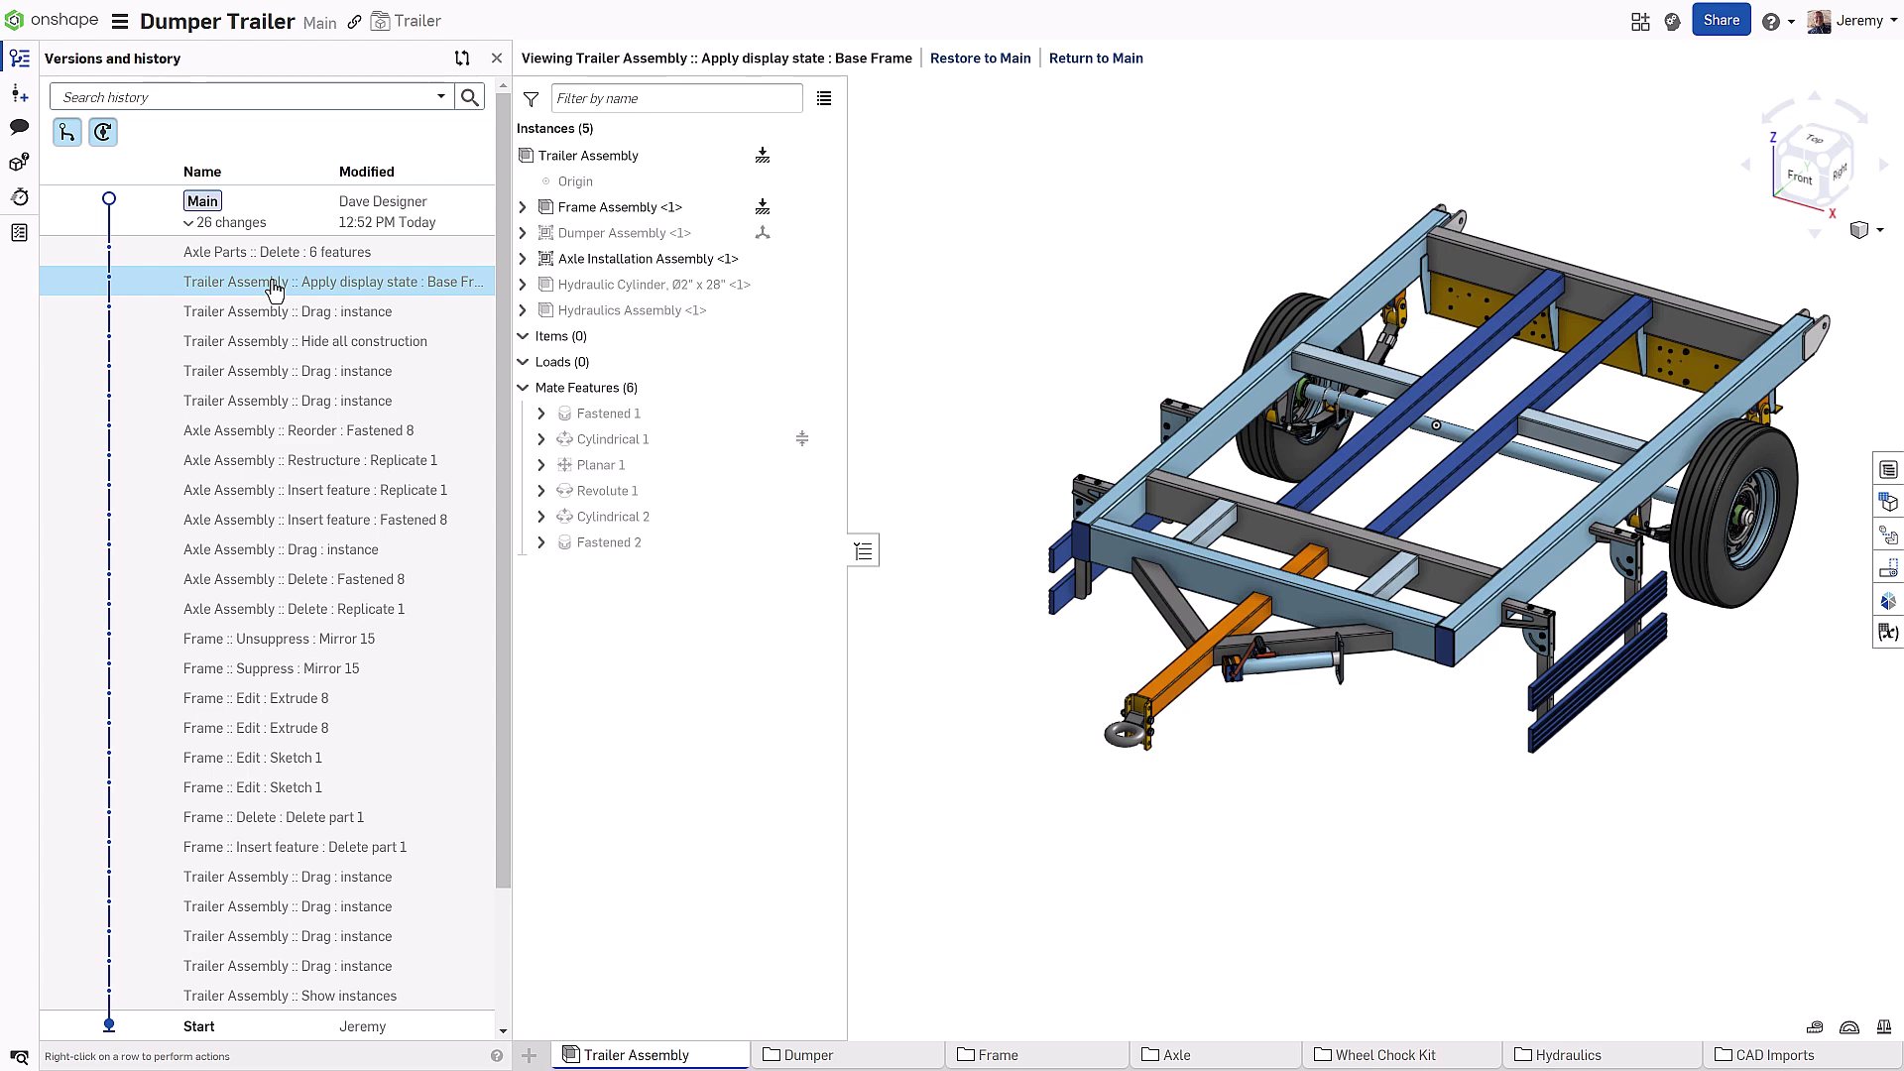
pyautogui.click(962, 61)
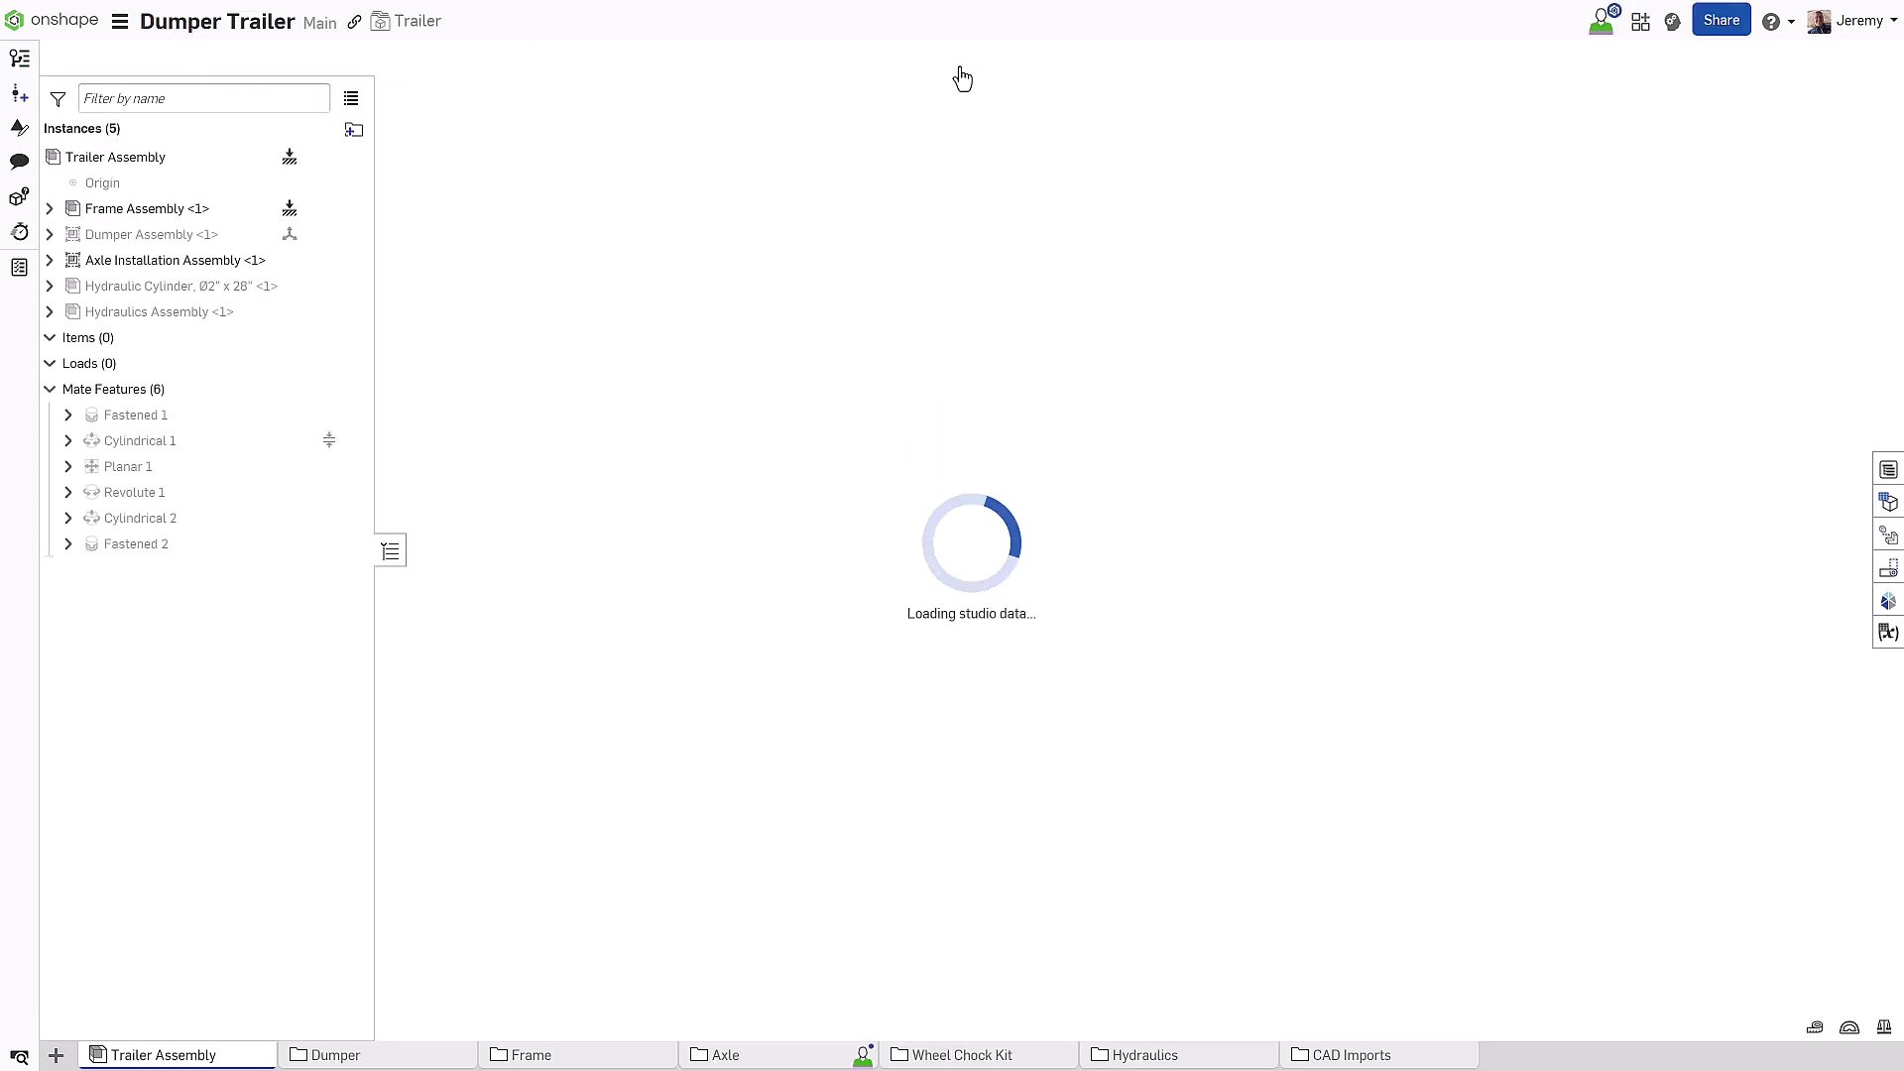
# - Create version V1 of Main described as 'Finalized initial suspension layout'
pyautogui.moveTo(851, 199); pyautogui.dragTo(809, 277, button='middle')
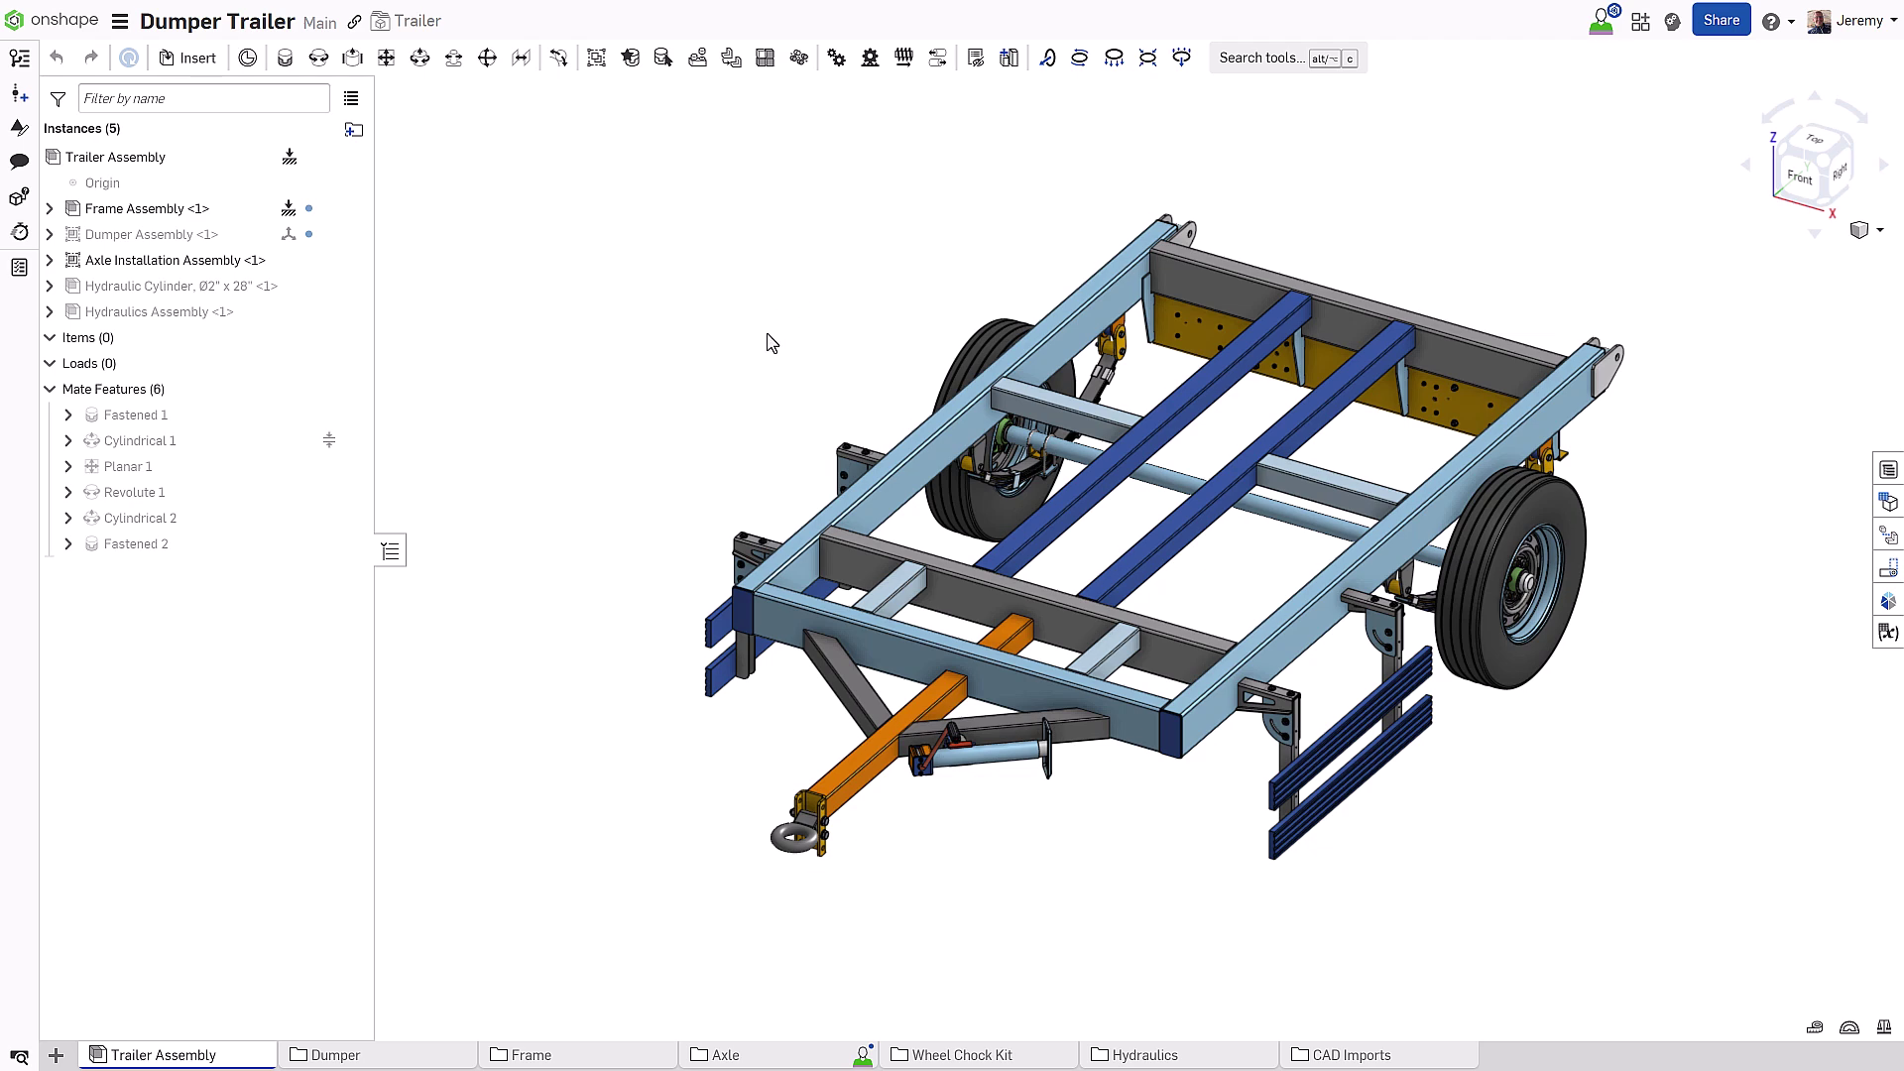
pyautogui.click(20, 60)
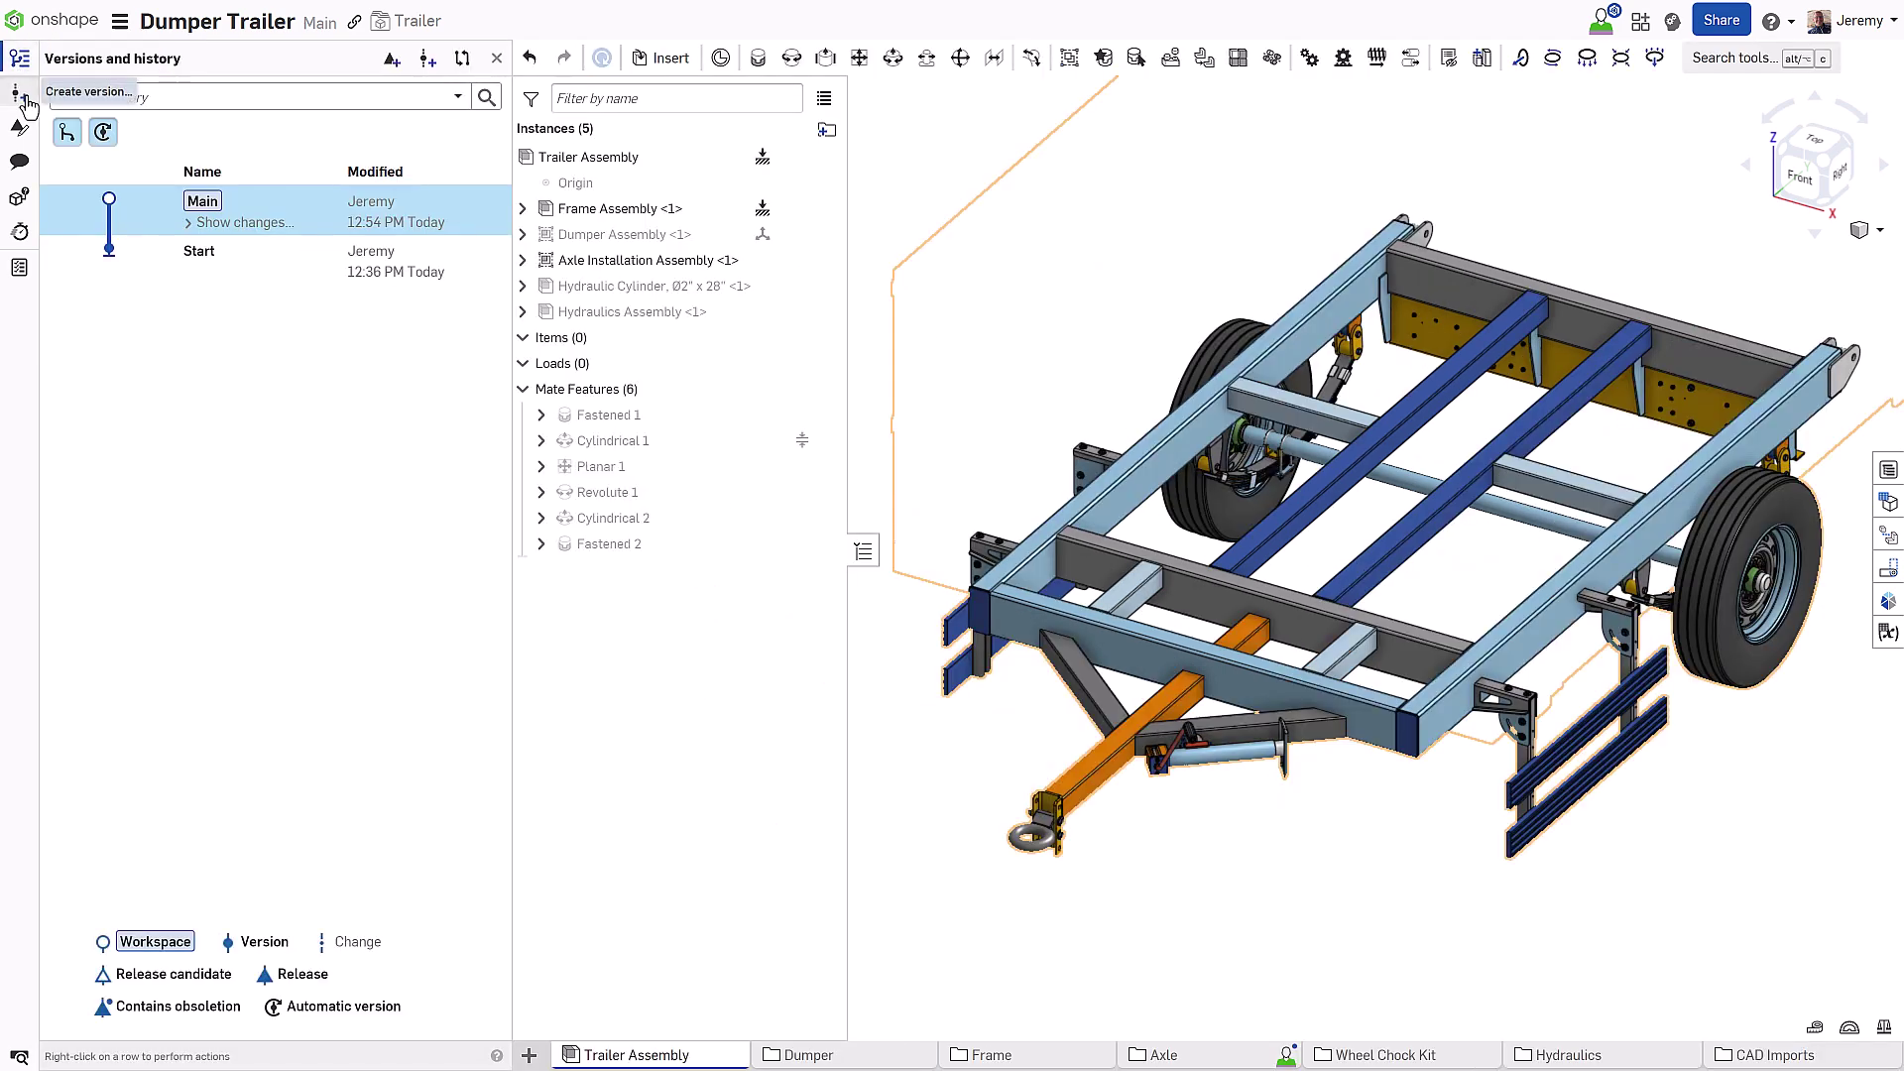
pyautogui.click(21, 96)
pyautogui.press('Tab')
pyautogui.write('Fin')
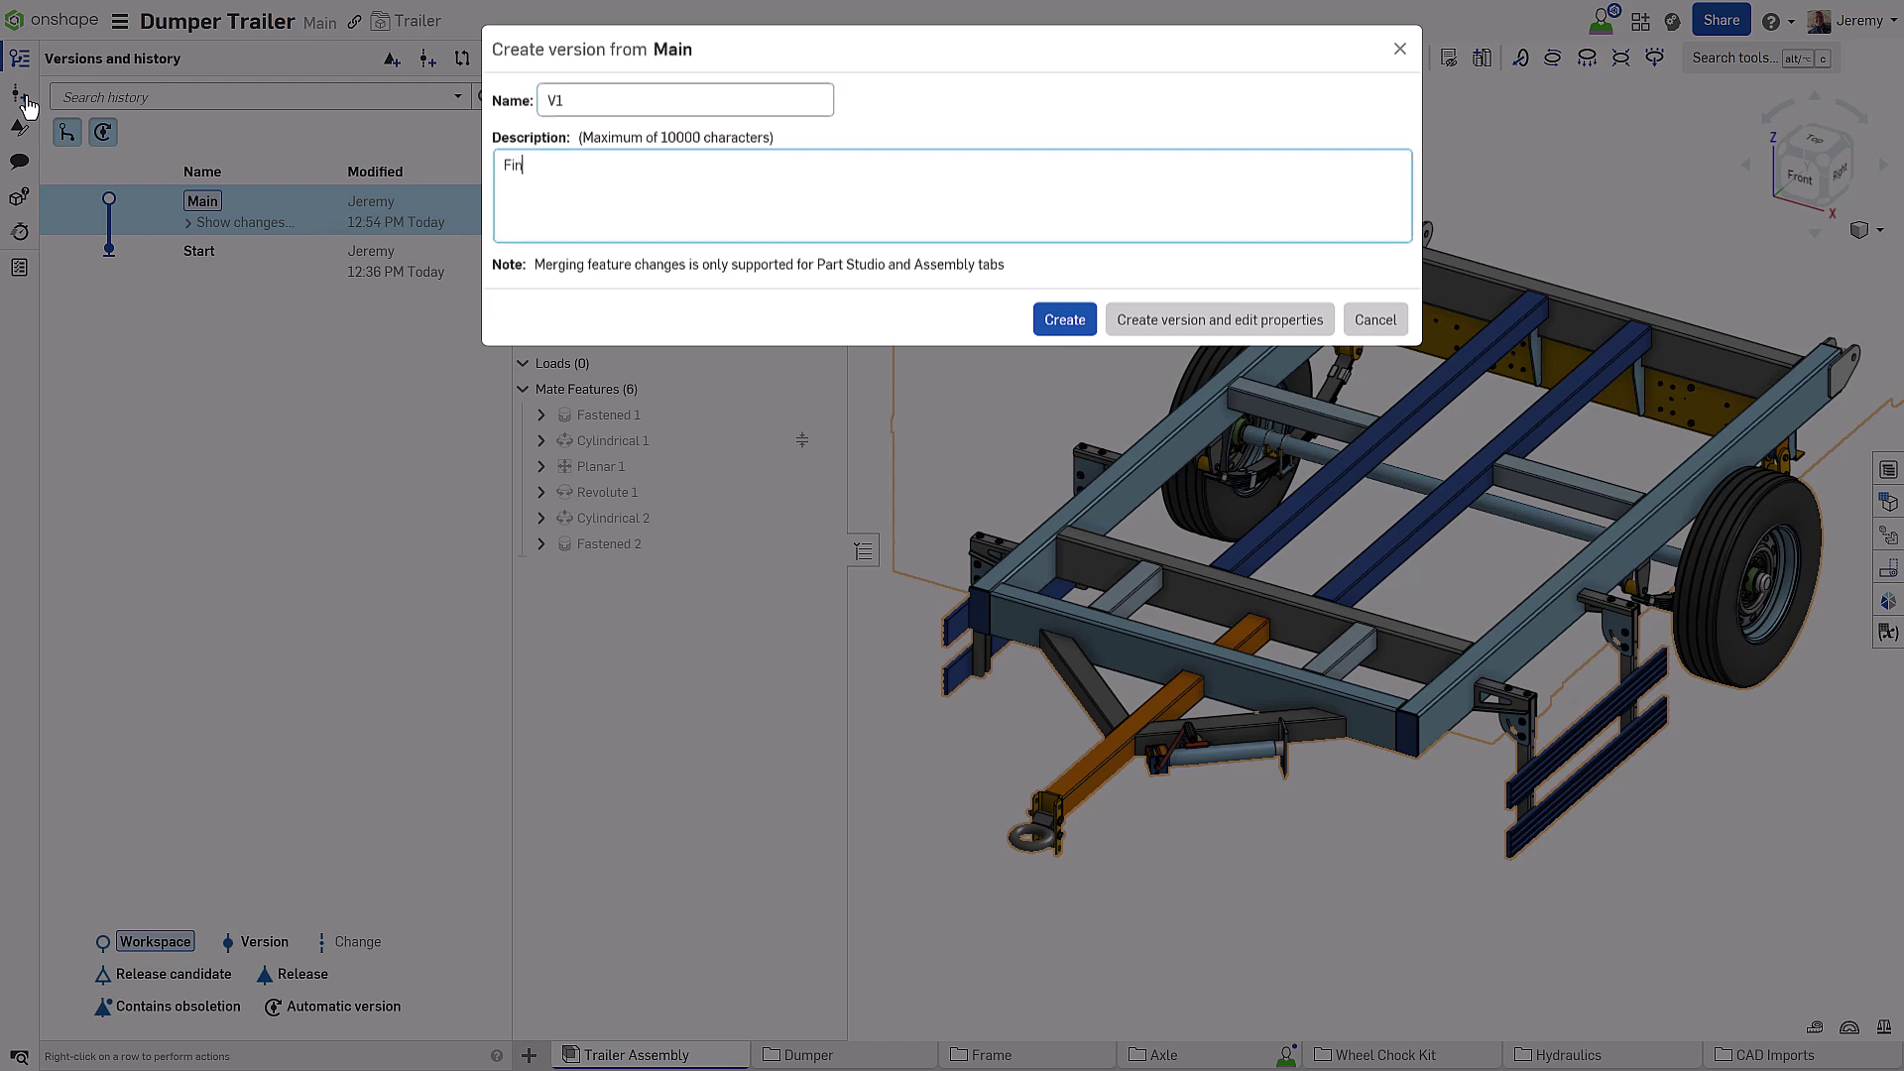
pyautogui.write('alized initial suspension layout.')
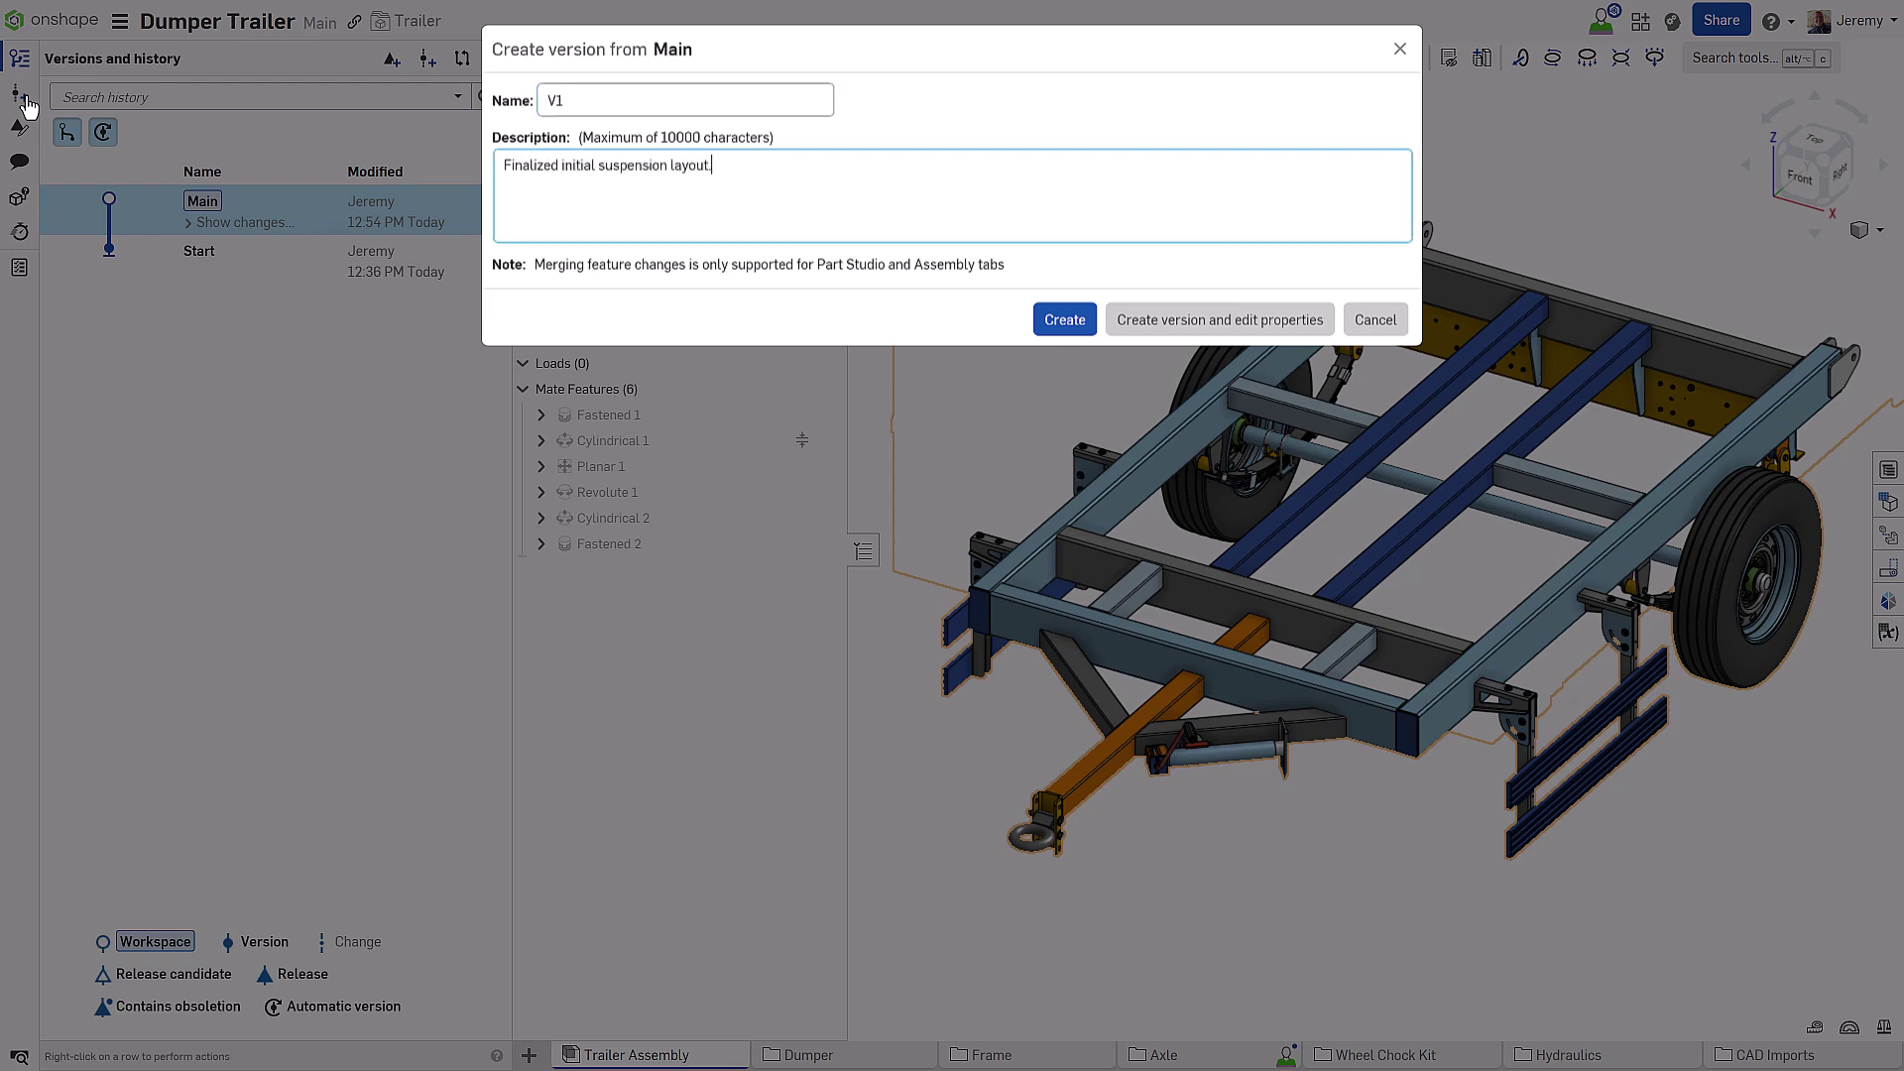
pyautogui.press('Tab')
pyautogui.press('Return')
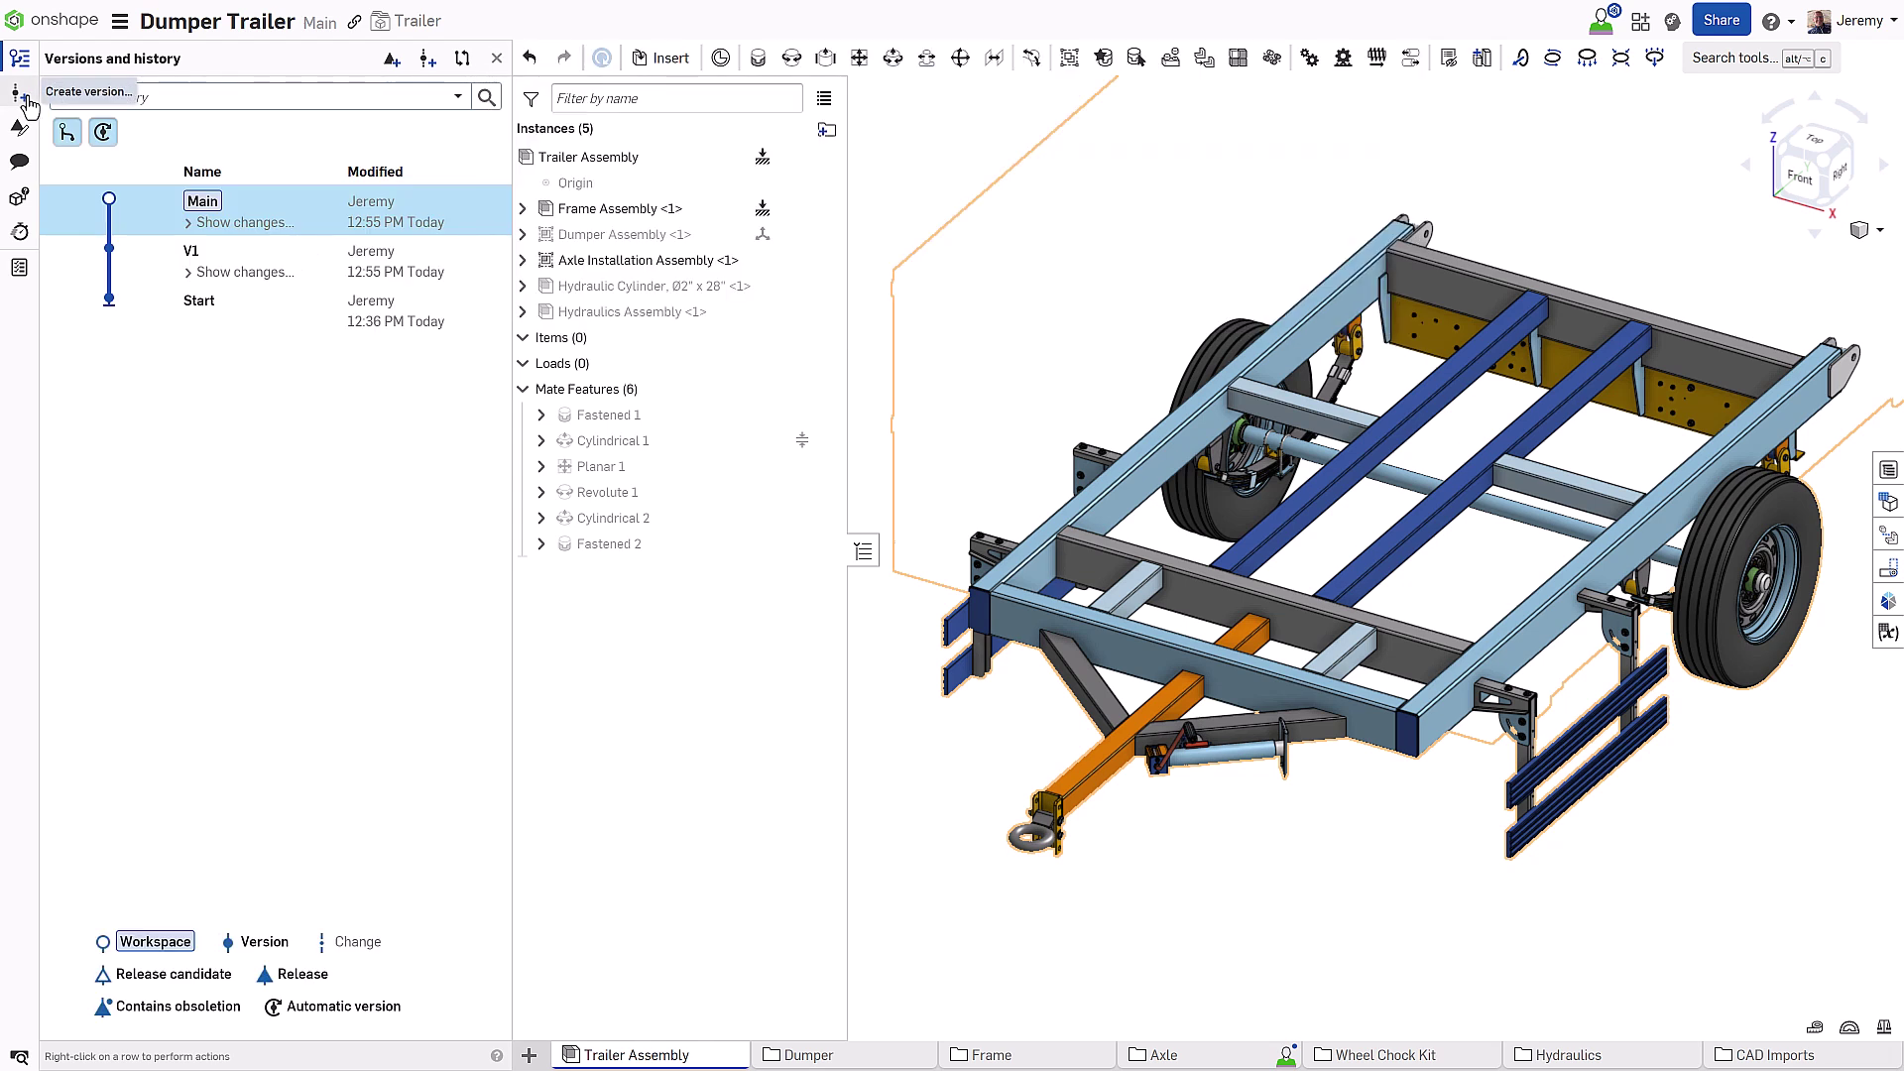
# - Branch version V1 into a new workspace named 'Wheel Stud Changes'
pyautogui.rightClick(302, 260)
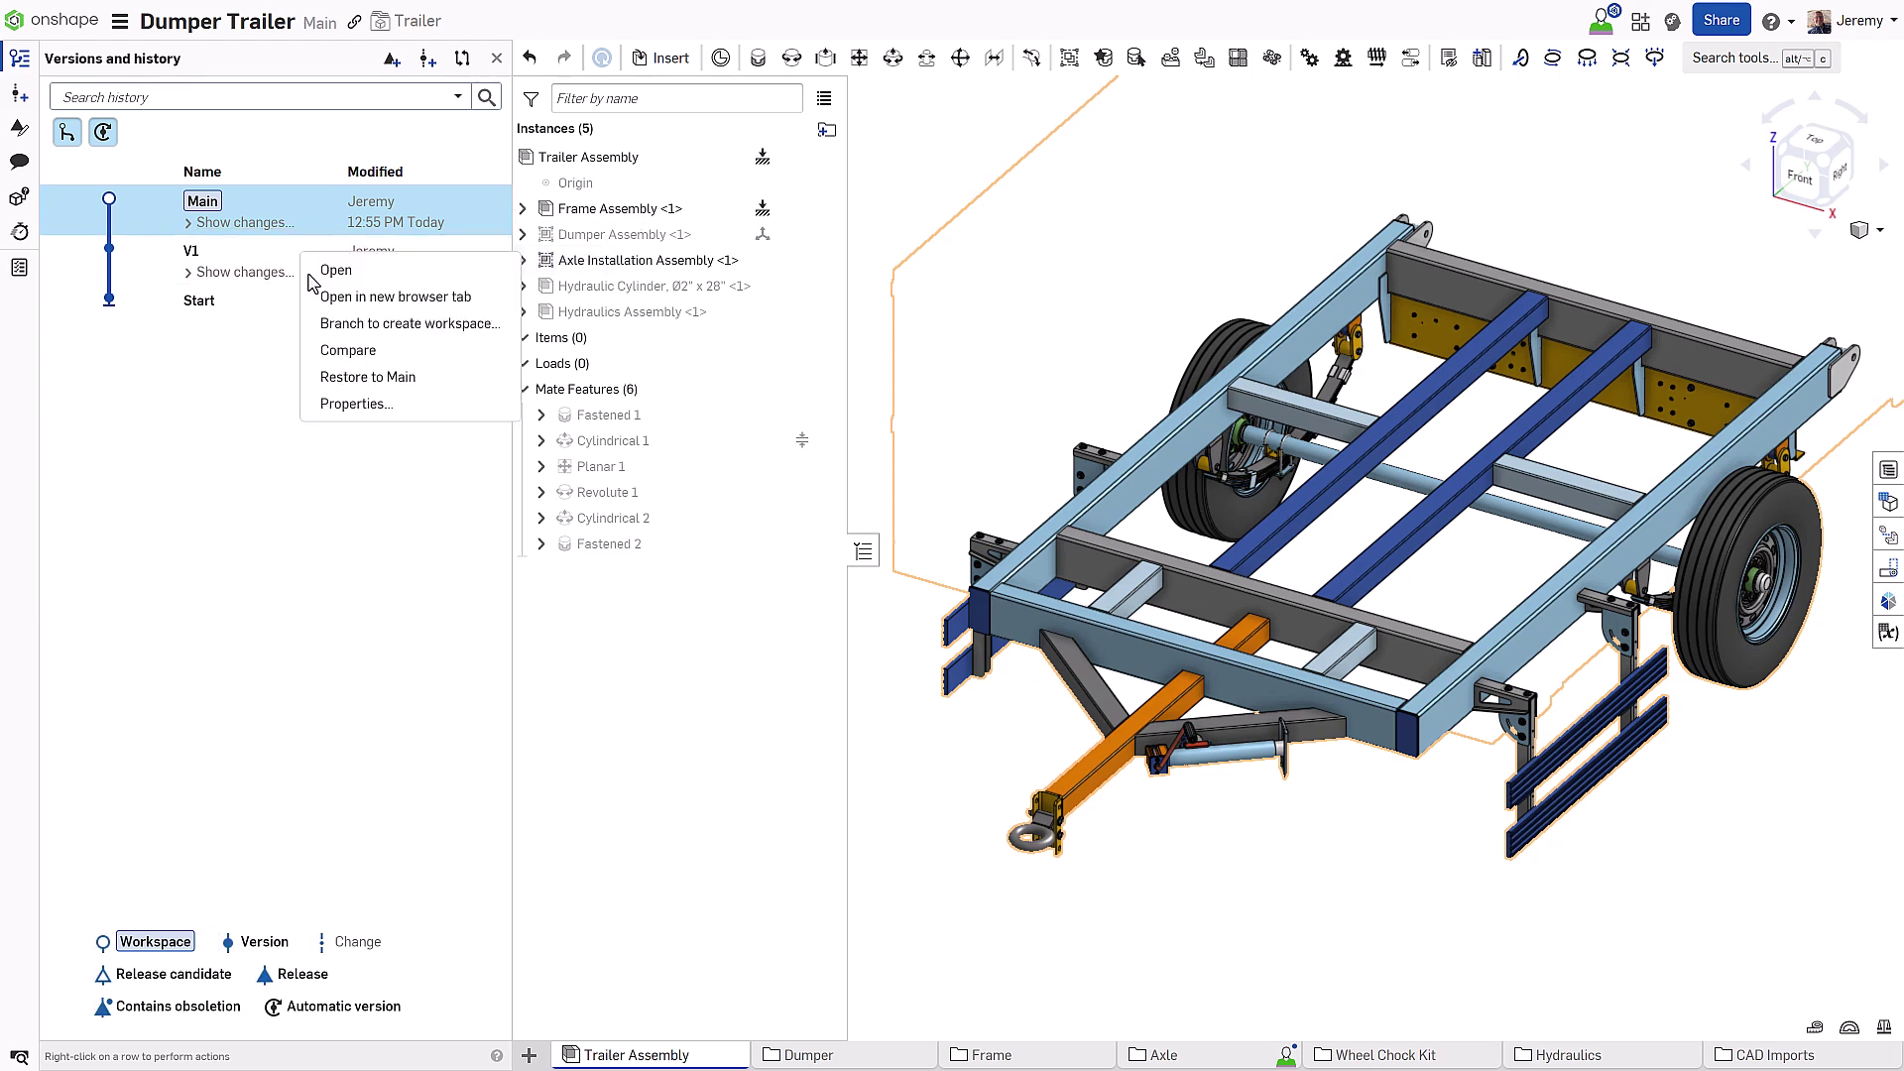
pyautogui.click(330, 325)
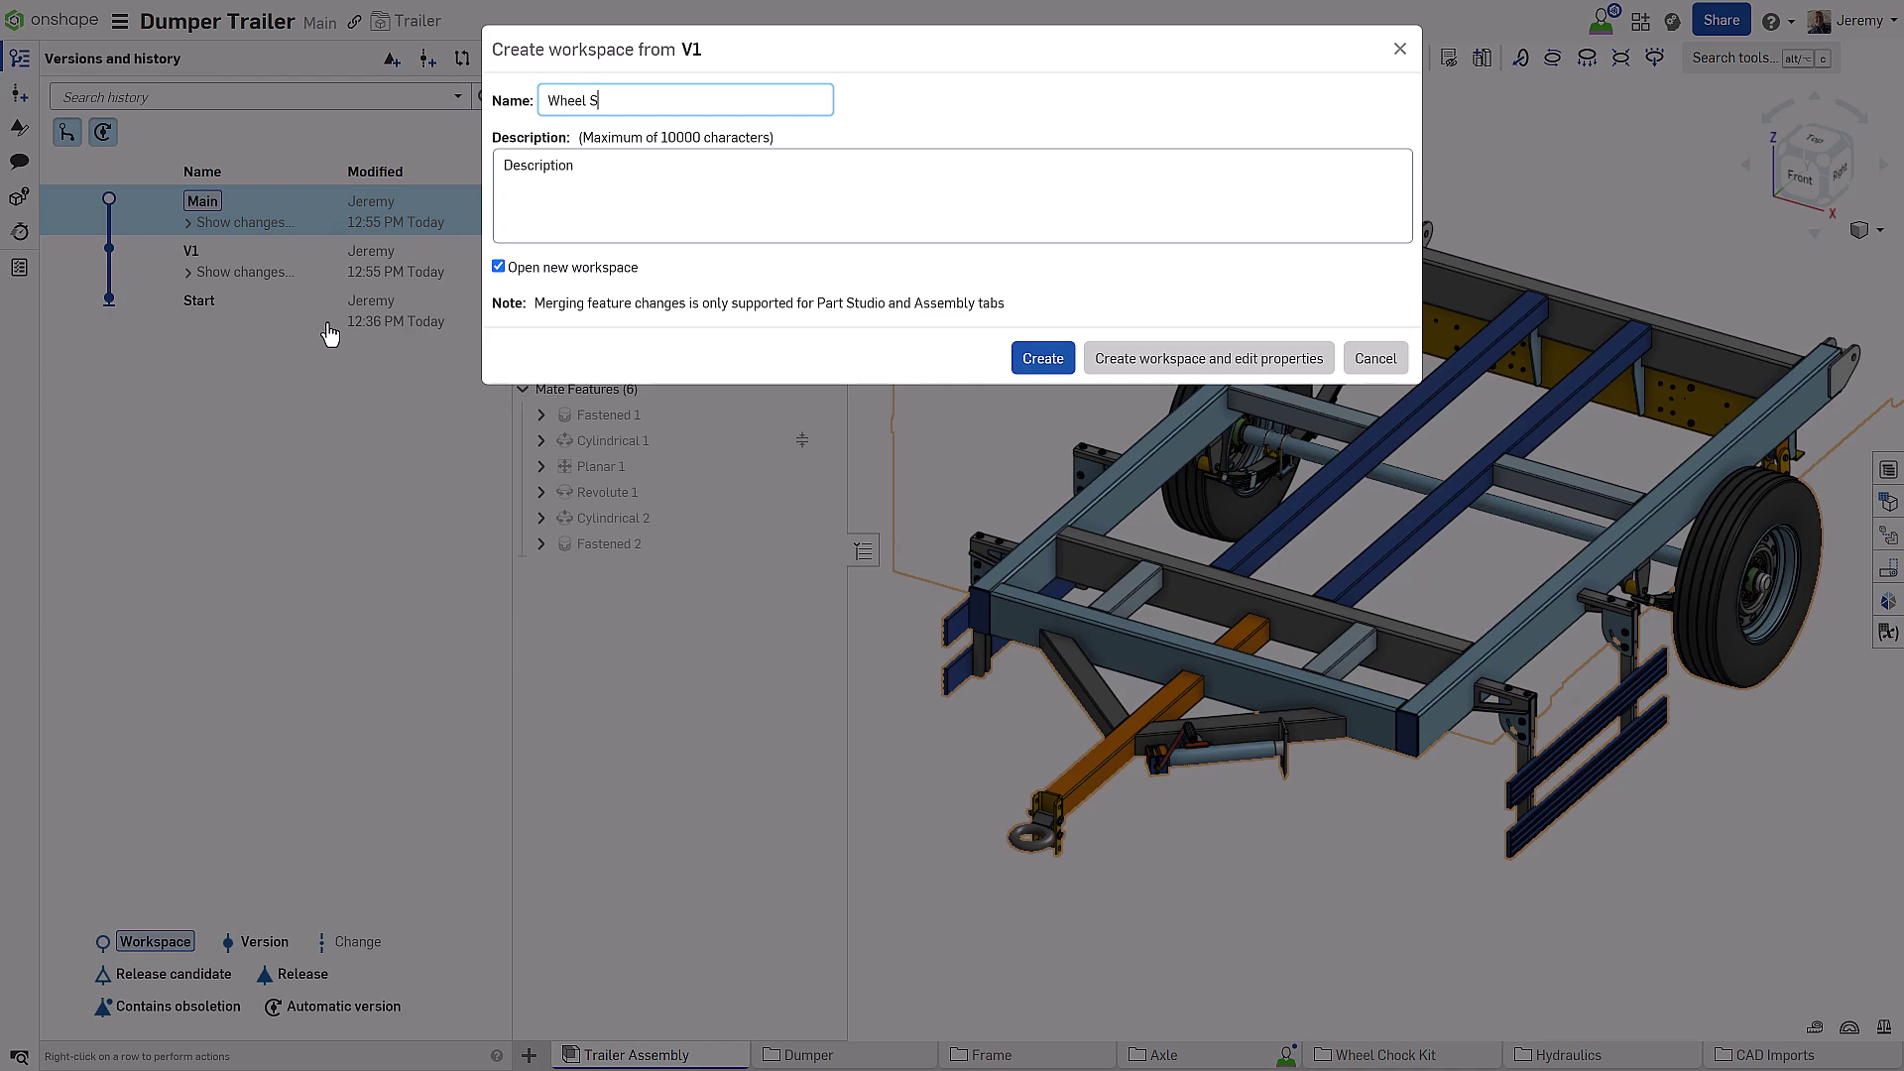
pyautogui.write('Wheel Stud Changes')
pyautogui.press('Return')
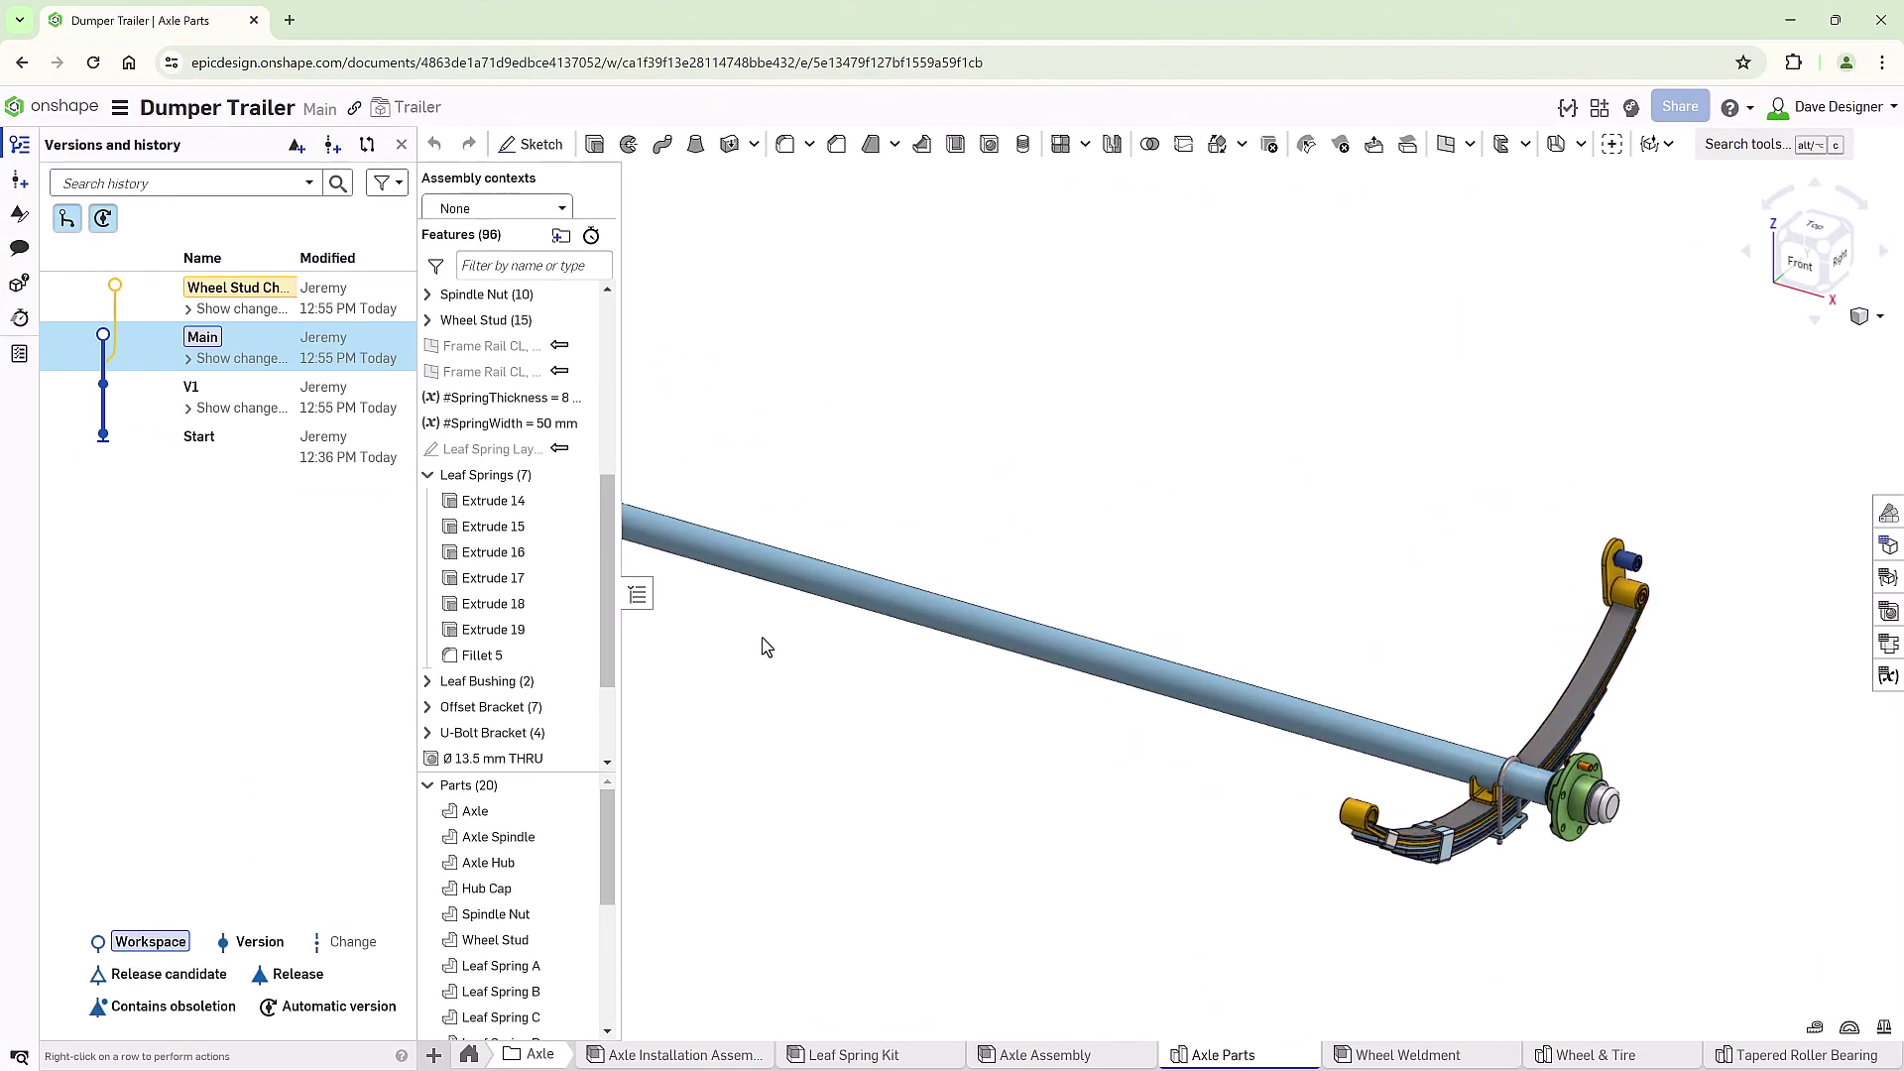
# - Branch version V1 again into a workspace named 'Axle Changes'
pyautogui.rightClick(249, 402)
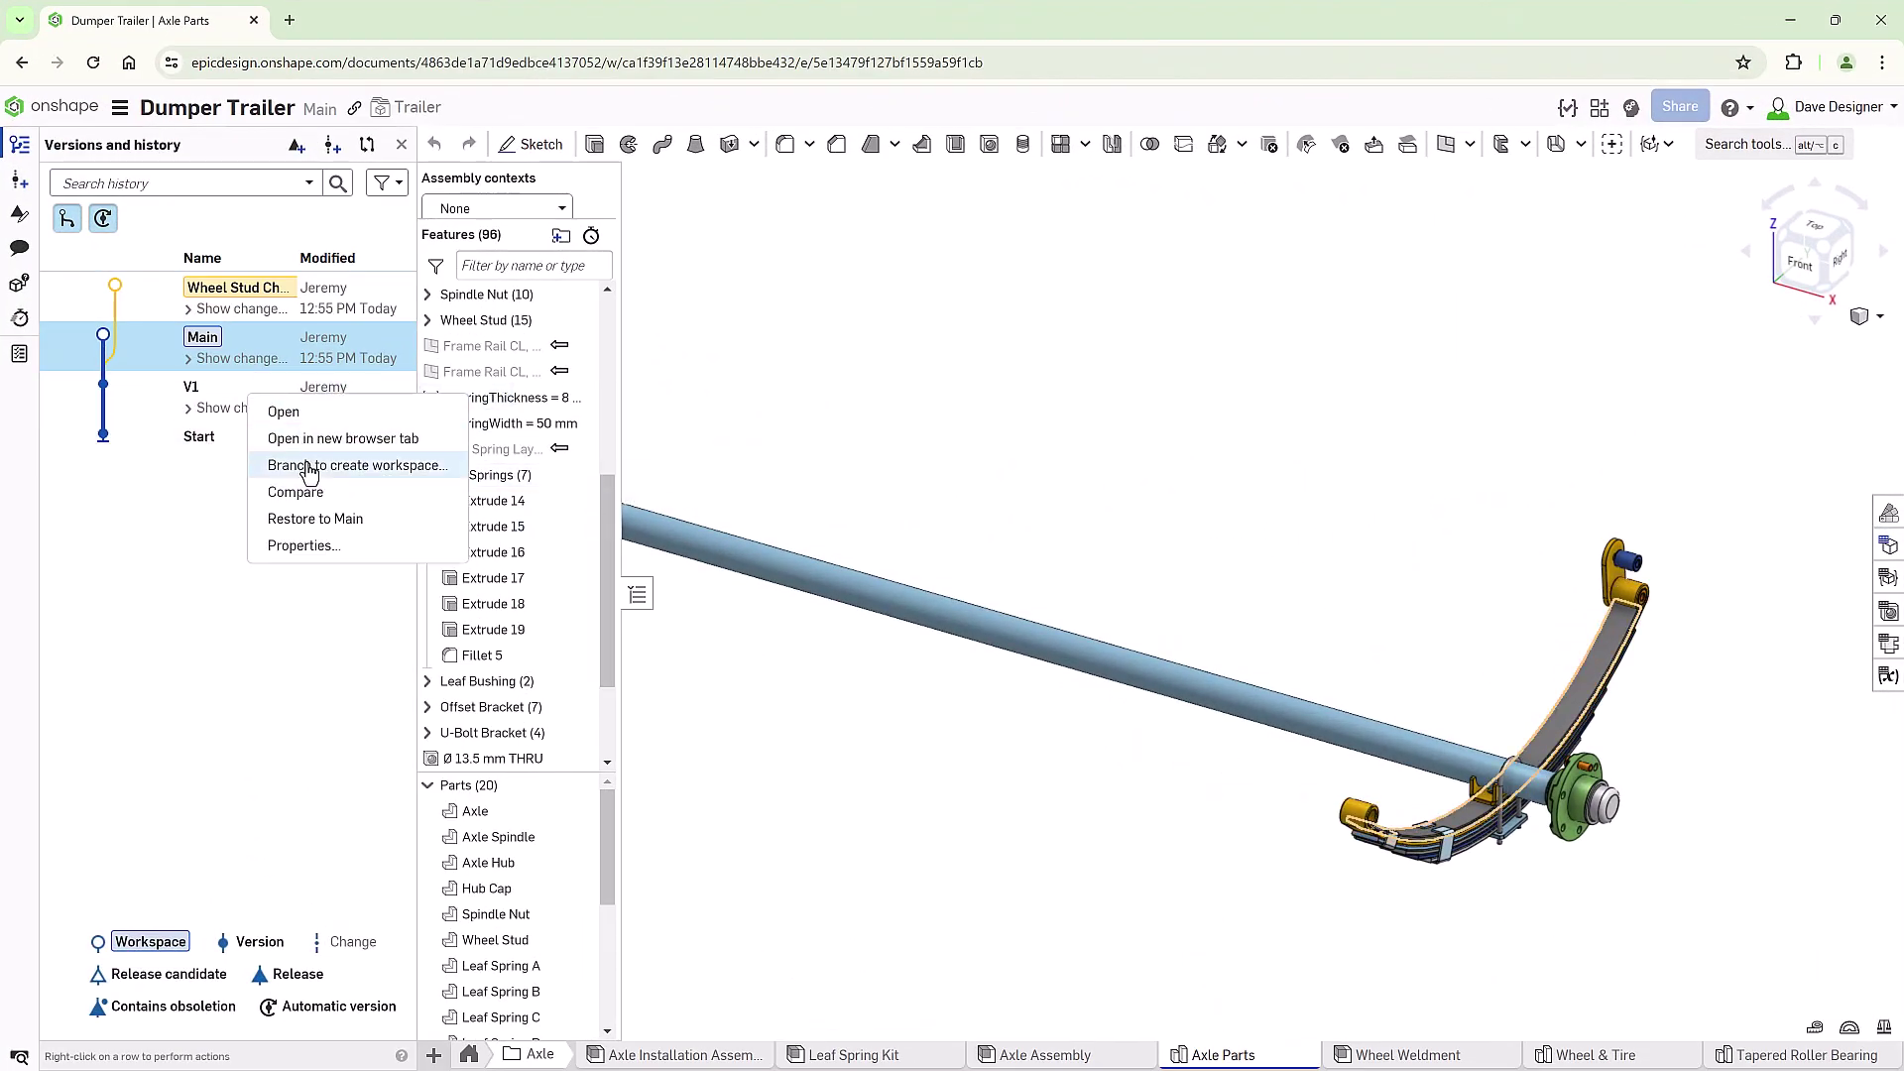
pyautogui.click(302, 466)
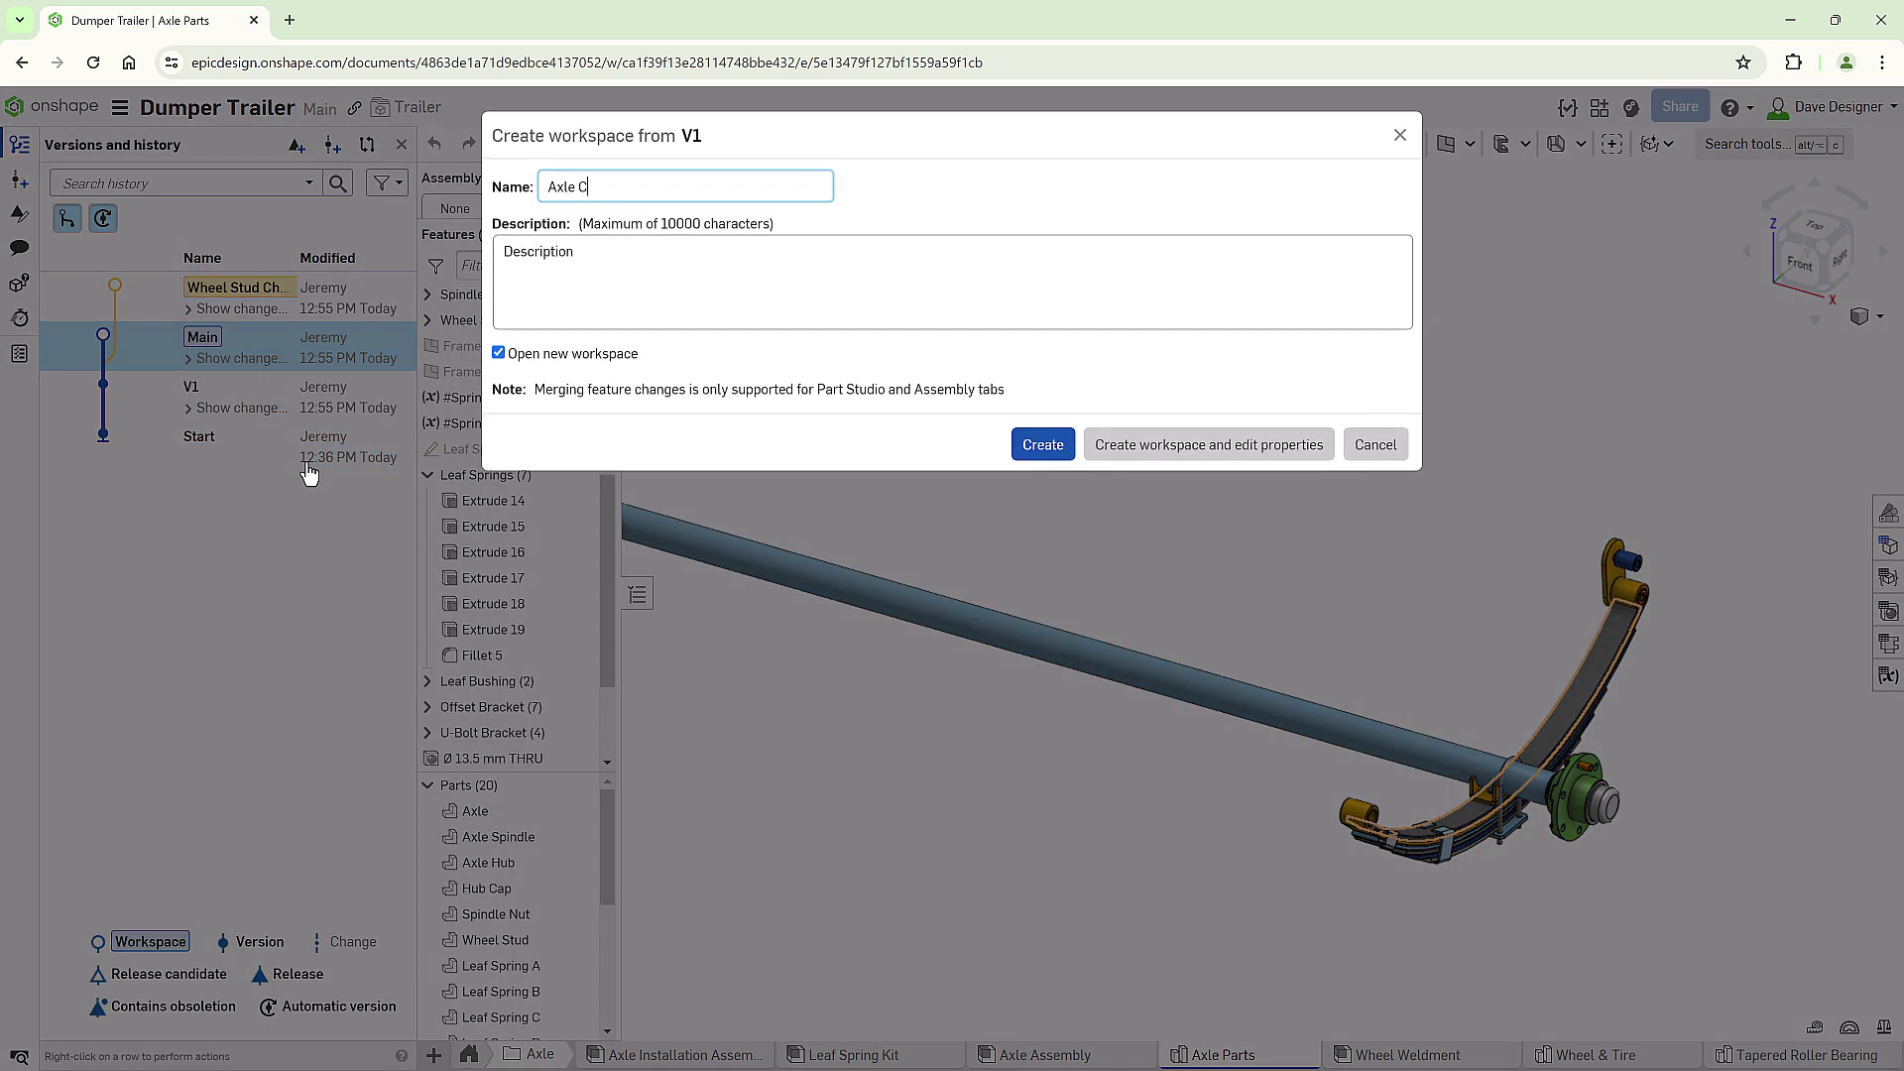
pyautogui.write('Axle Changes')
pyautogui.press('Return')
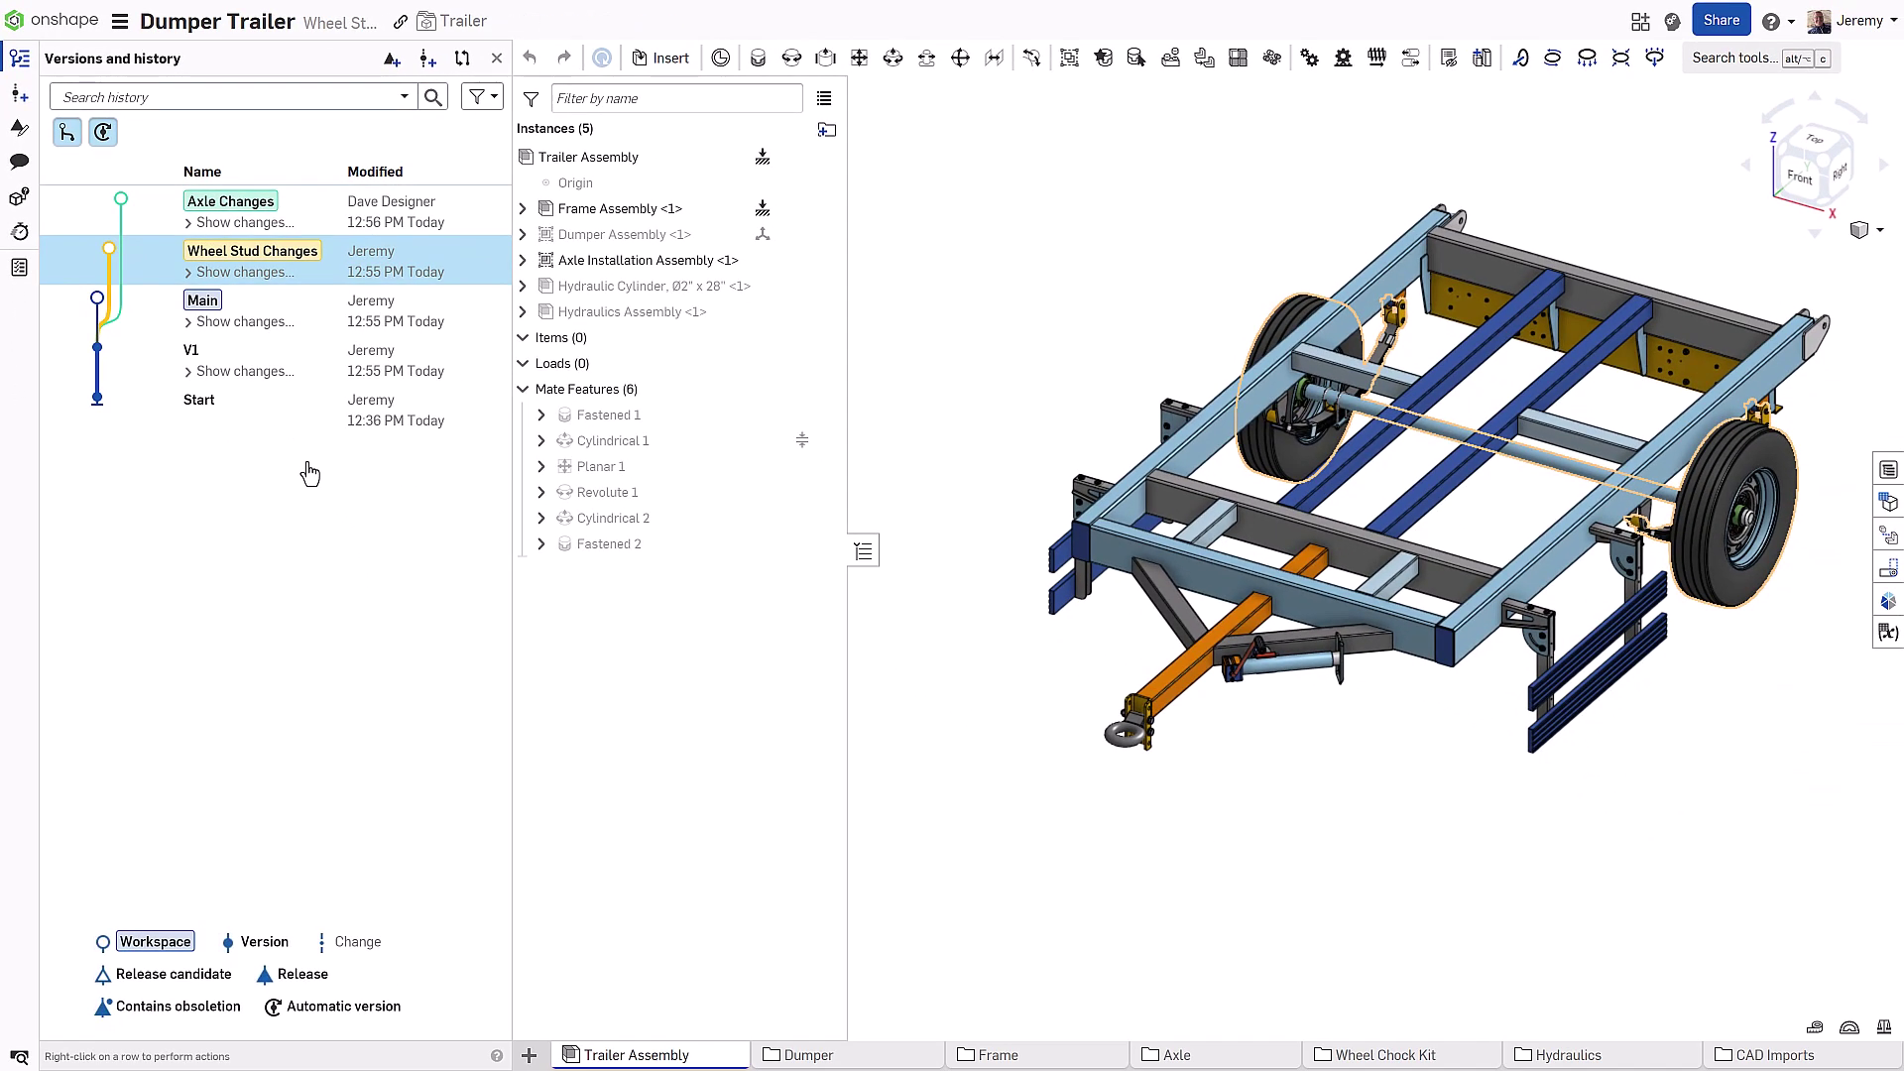
# - In the Axle folder's Axle Parts part studio, lower the #Studs variable from 6 to 5
pyautogui.click(1212, 1057)
pyautogui.click(1255, 1057)
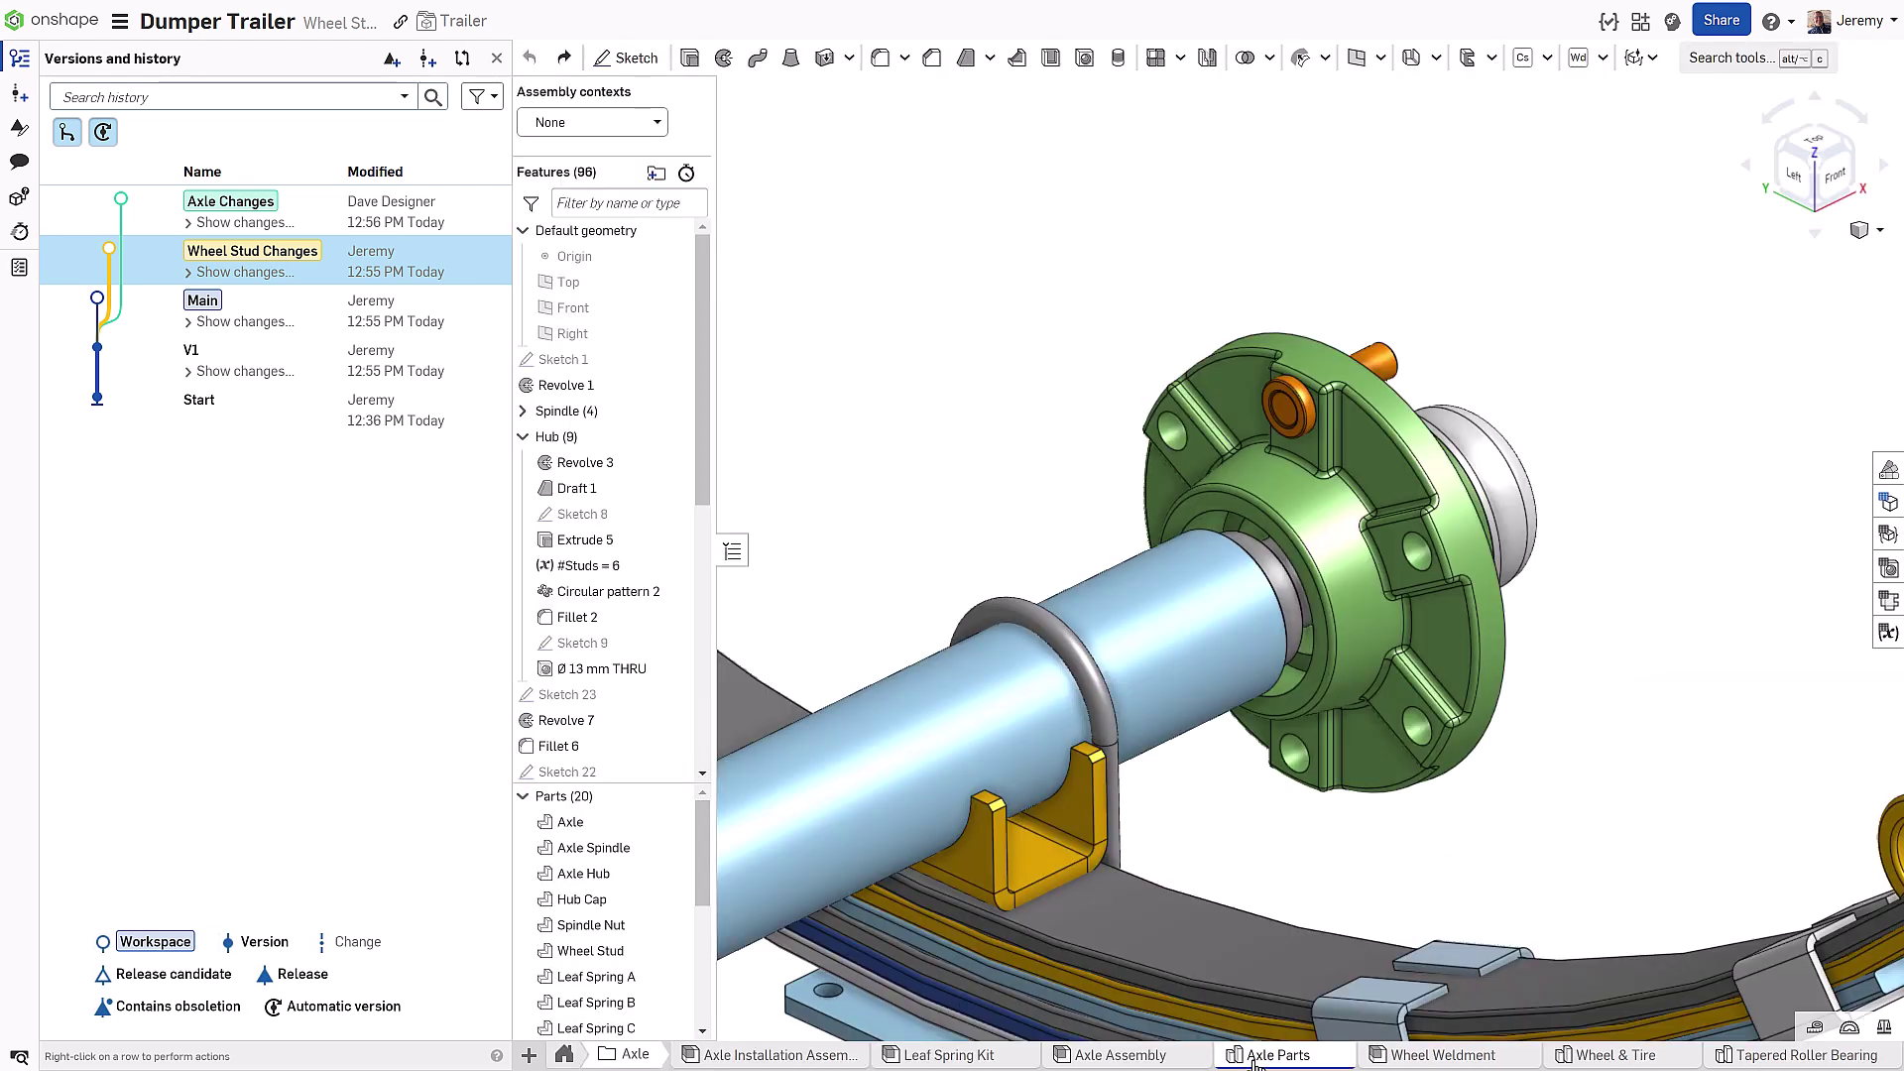
pyautogui.doubleClick(592, 567)
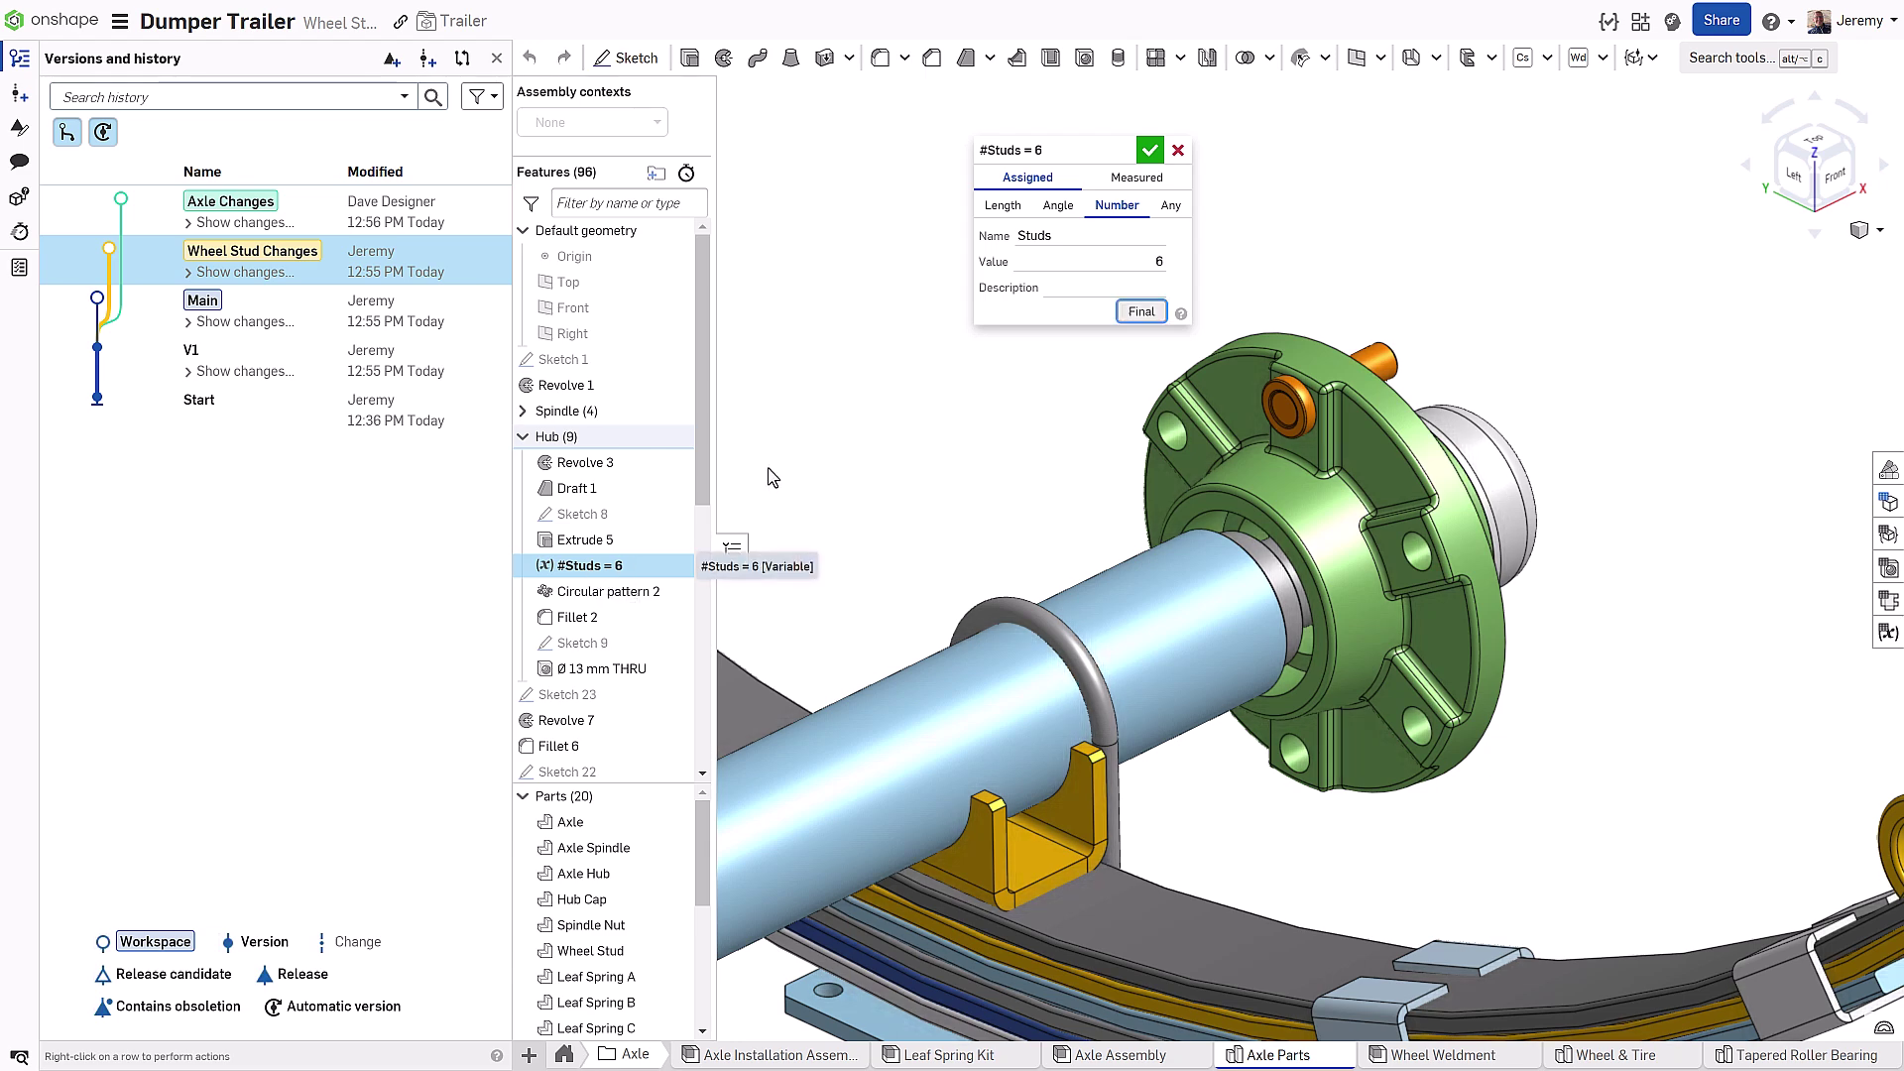
pyautogui.click(1080, 266)
pyautogui.press('Down')
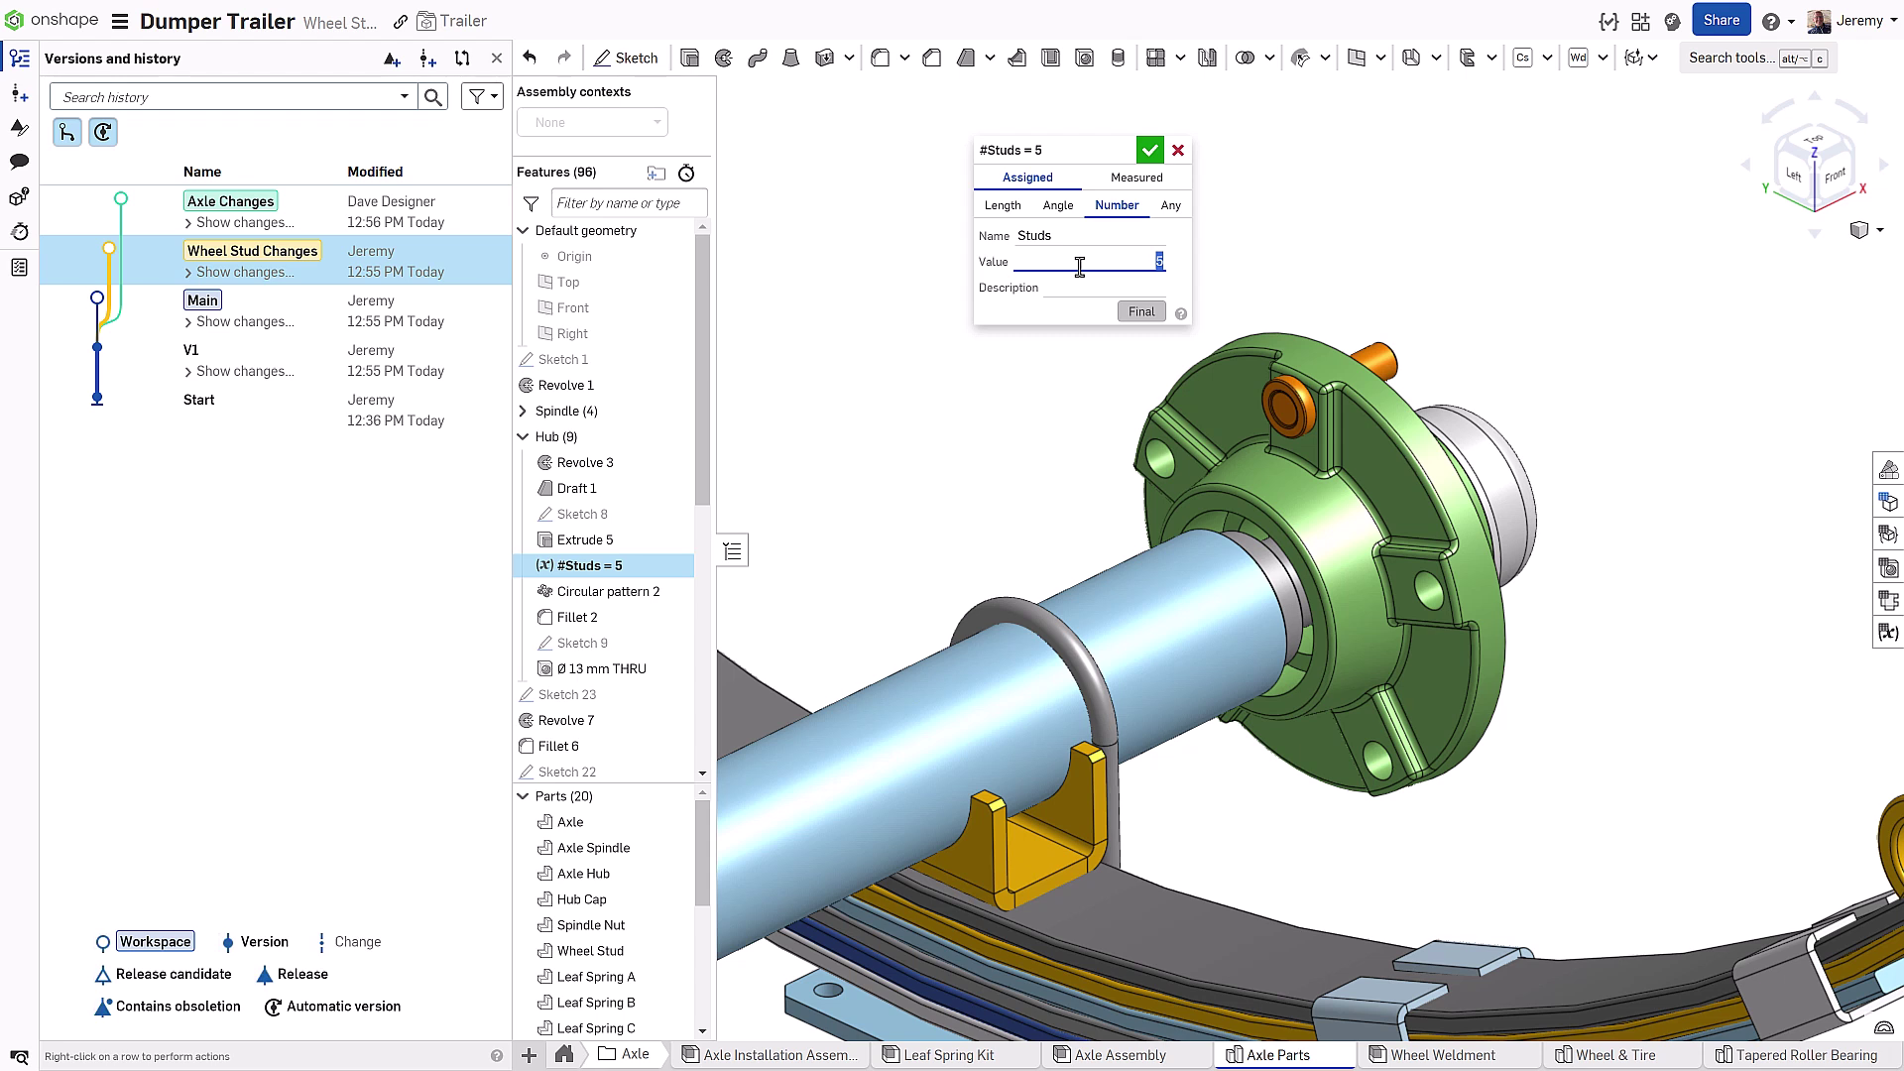
pyautogui.press('Return')
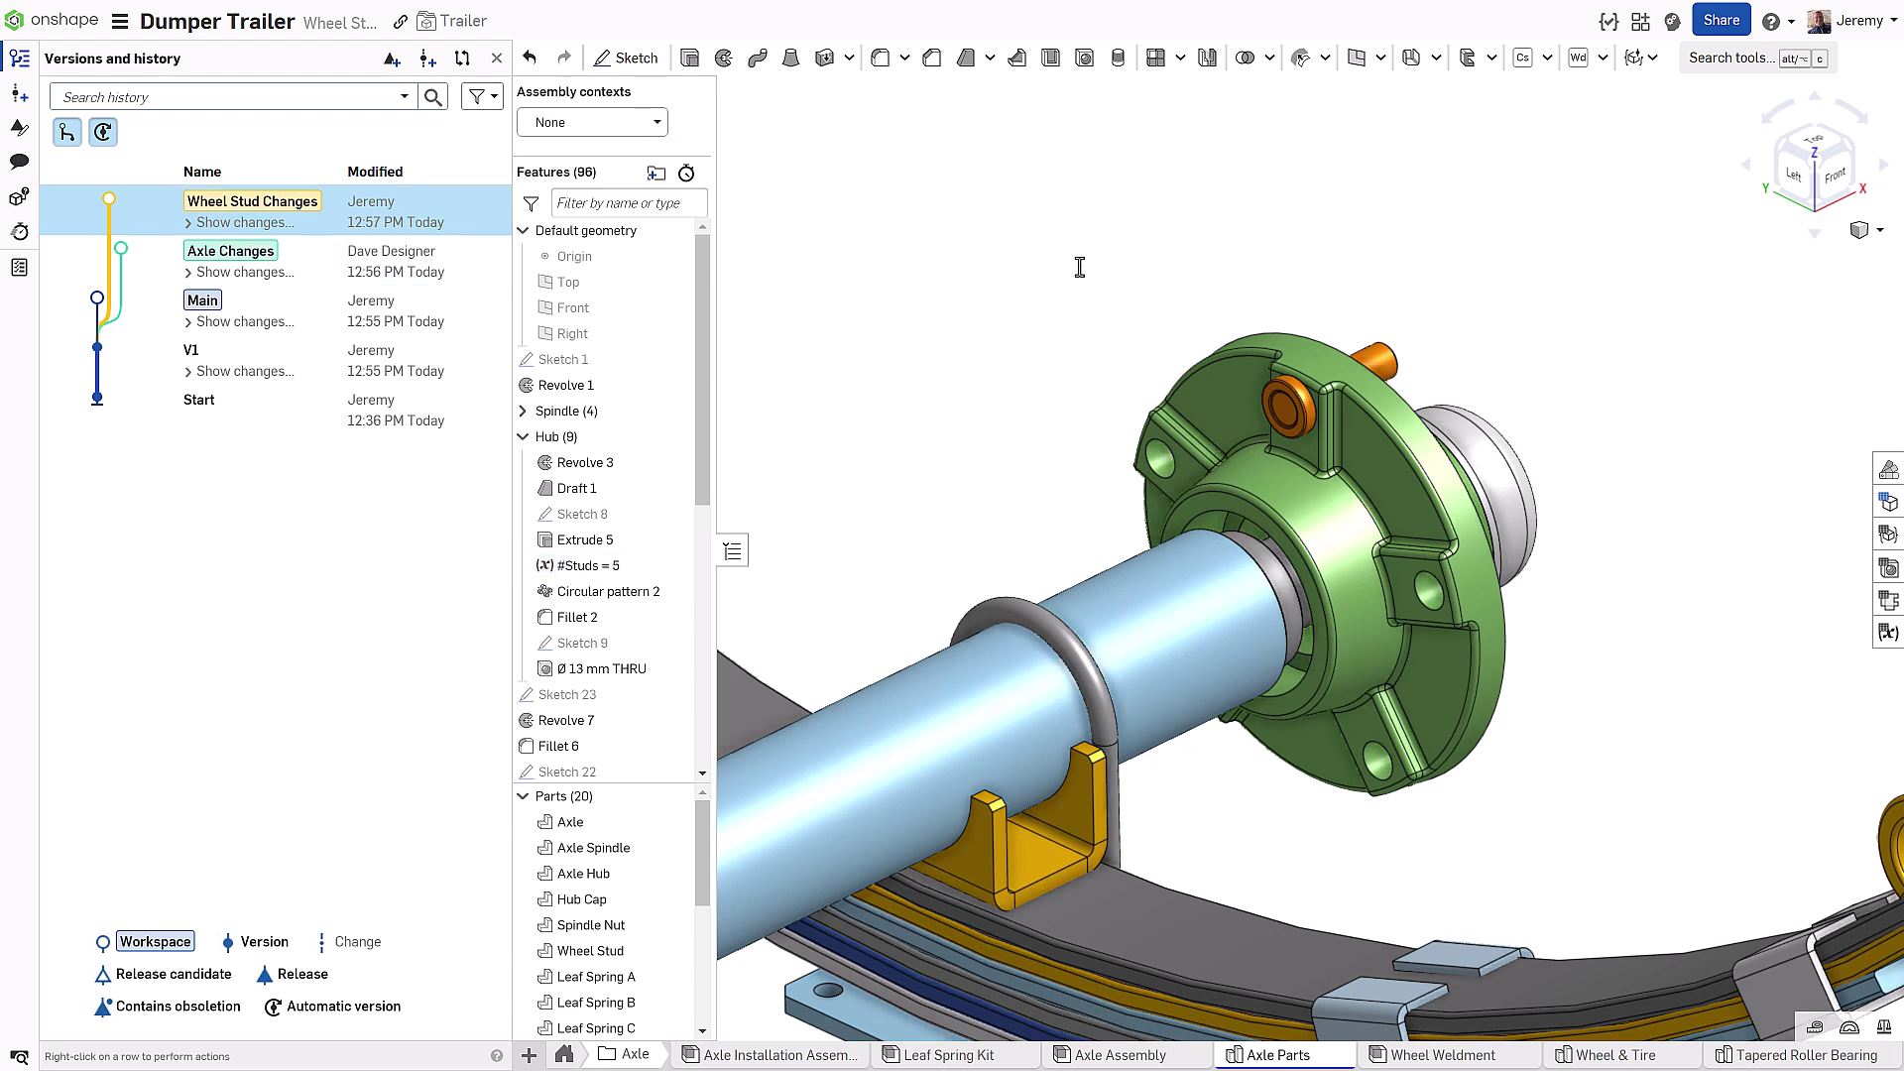
# - Set the #Studs variable to 5 in the Wheel & Tire part studio
pyautogui.click(1611, 1057)
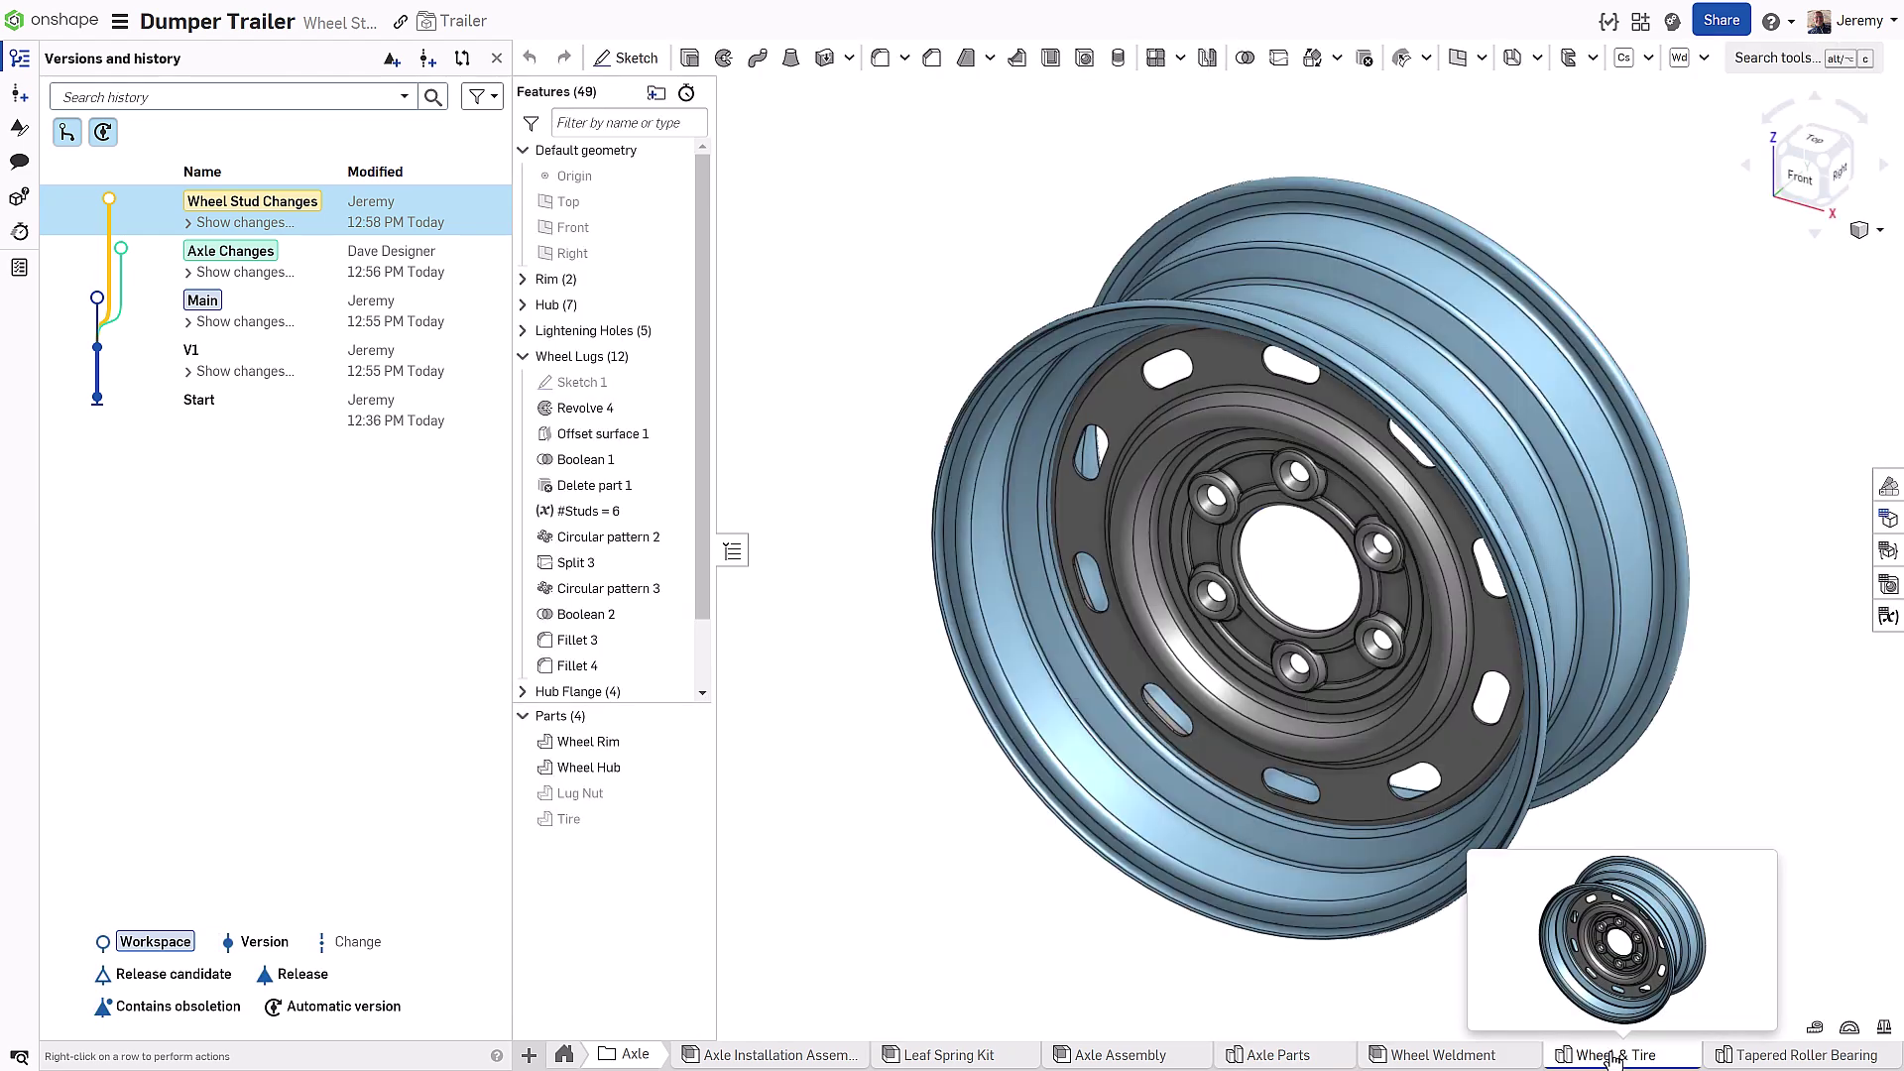
pyautogui.doubleClick(610, 514)
pyautogui.press('Tab')
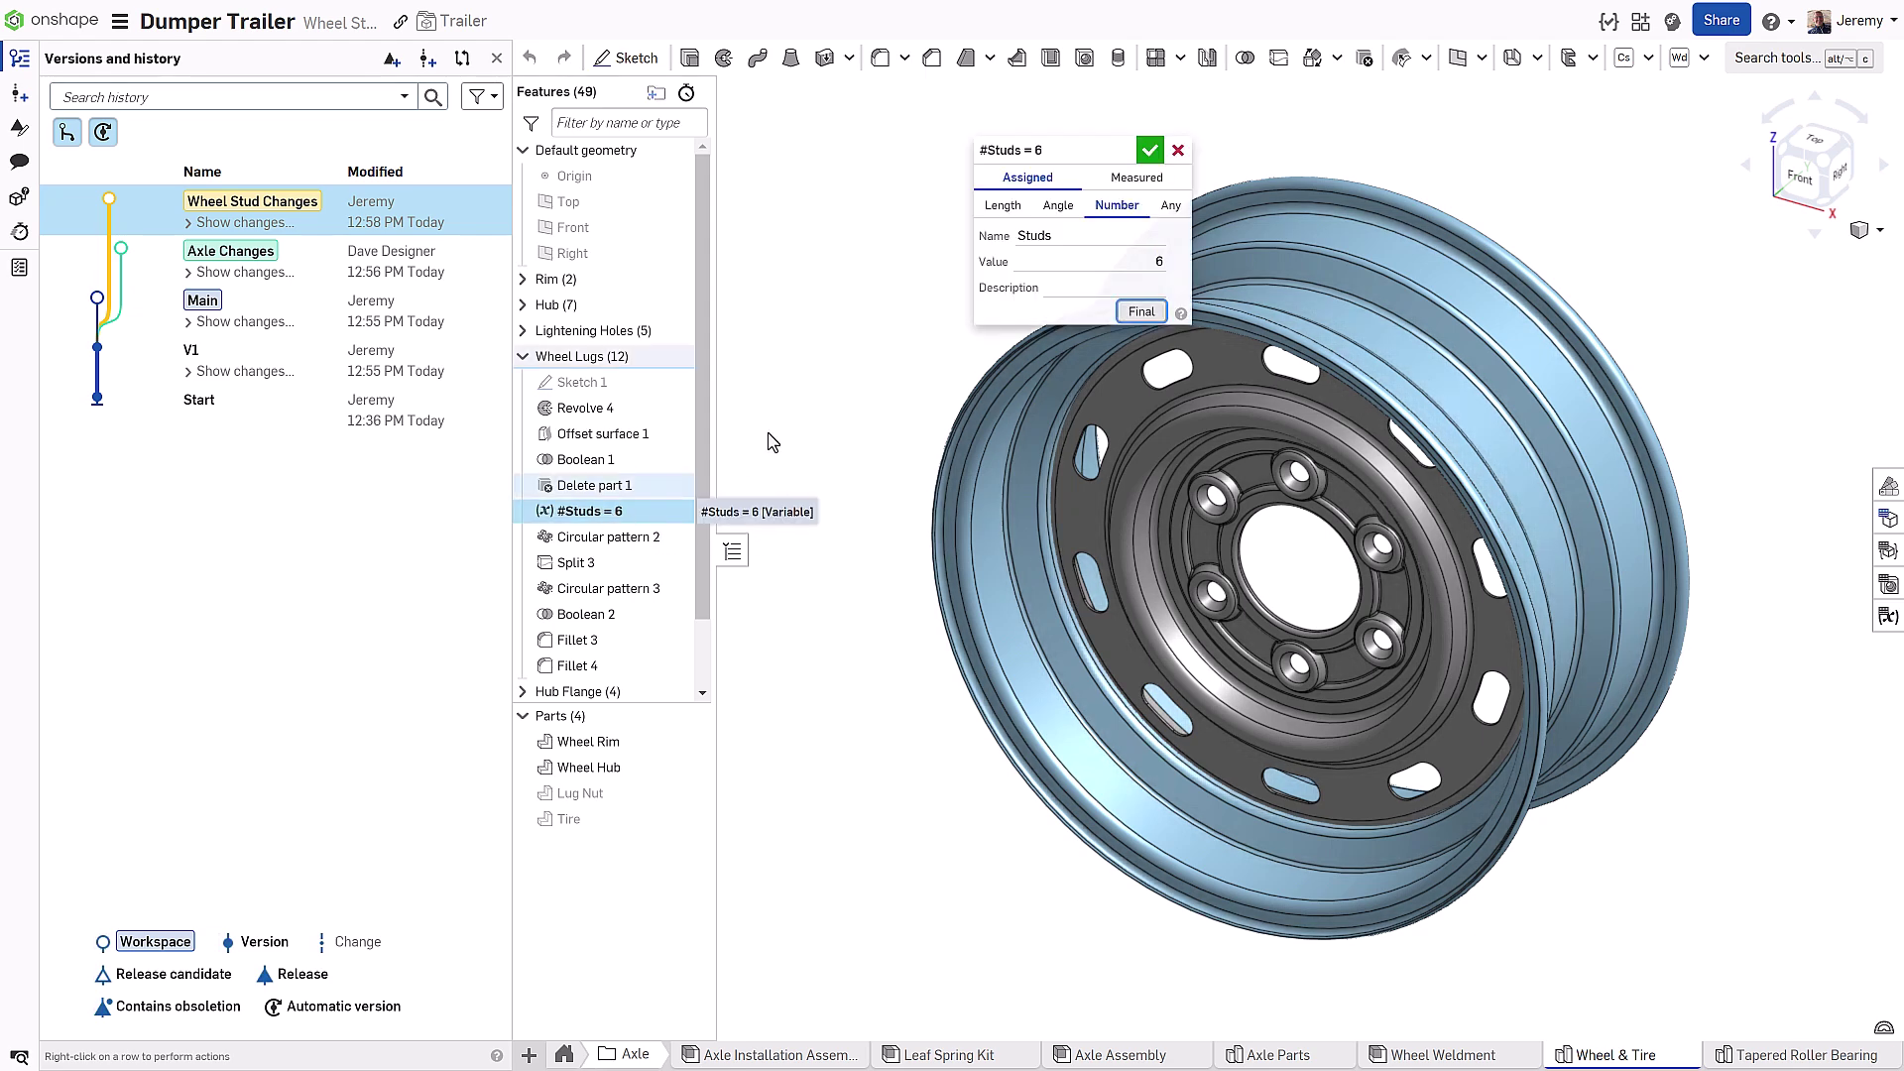
pyautogui.click(1092, 260)
pyautogui.write('5')
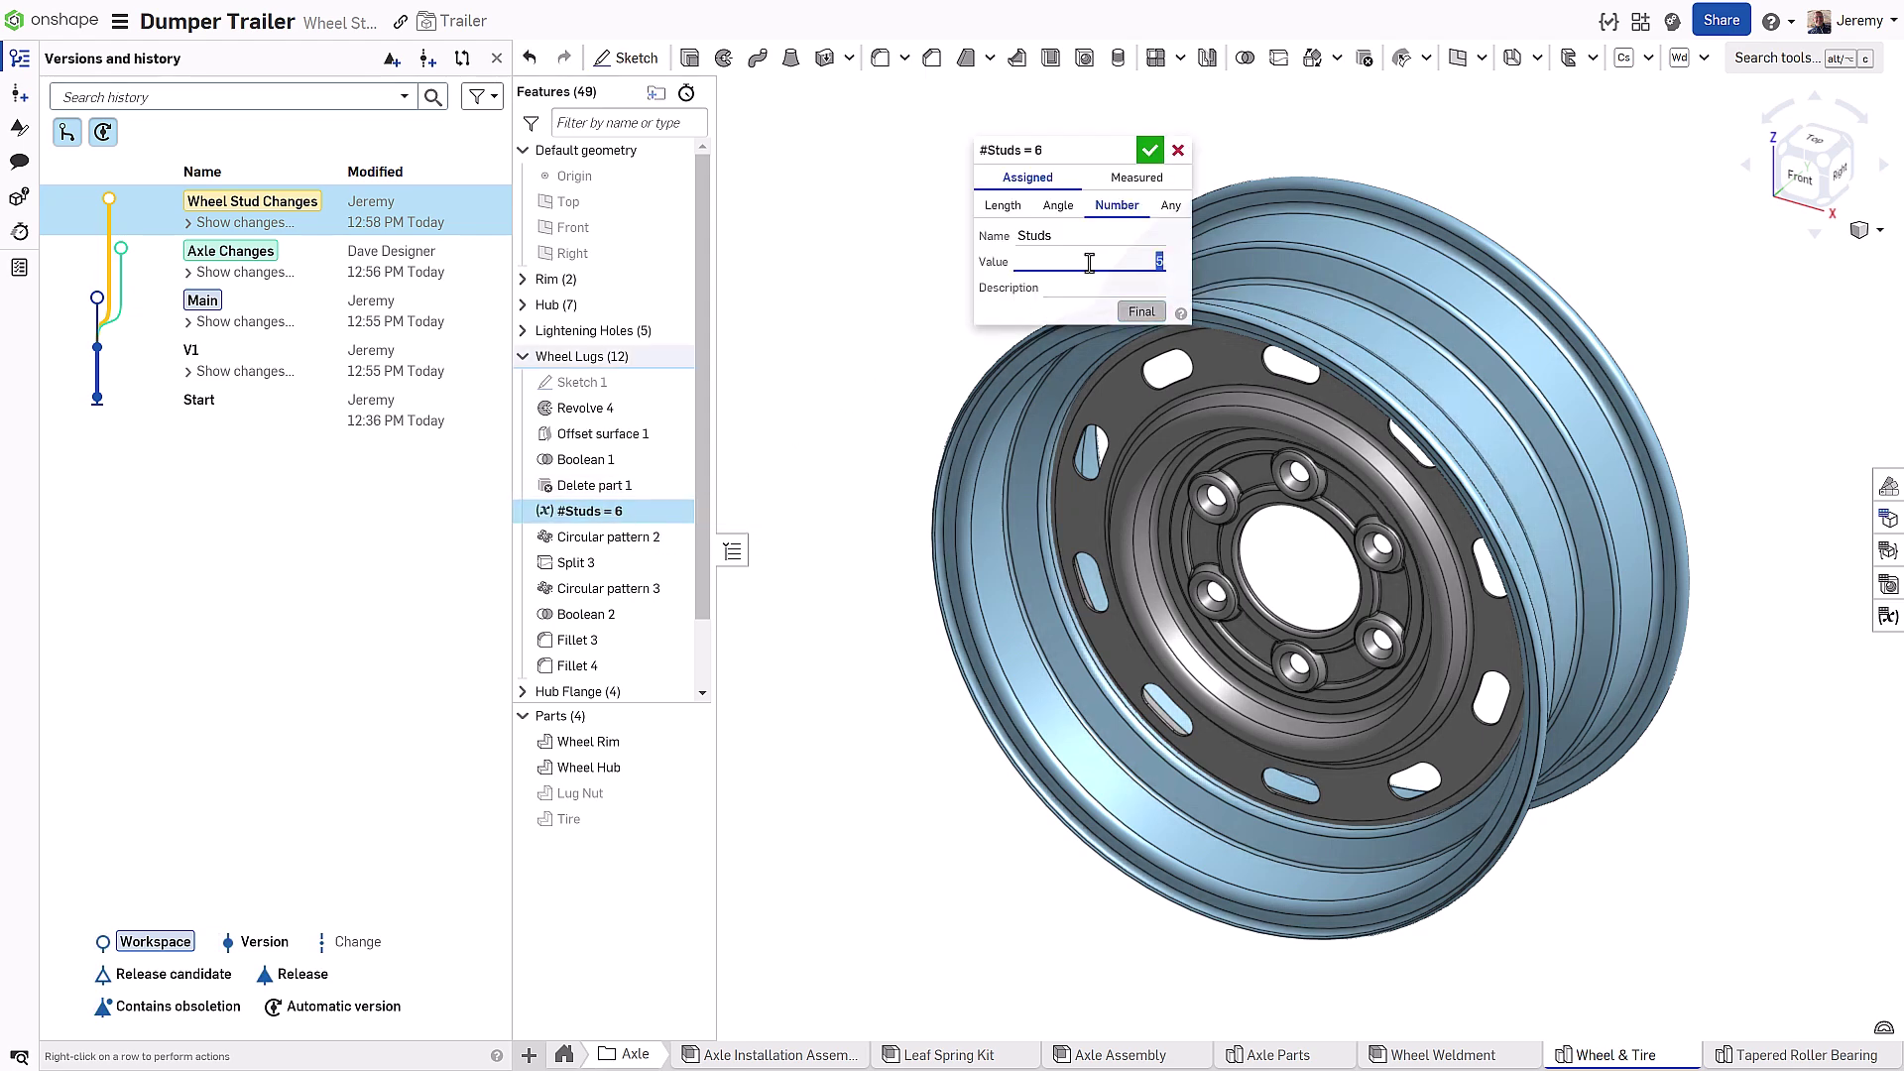
pyautogui.press('Return')
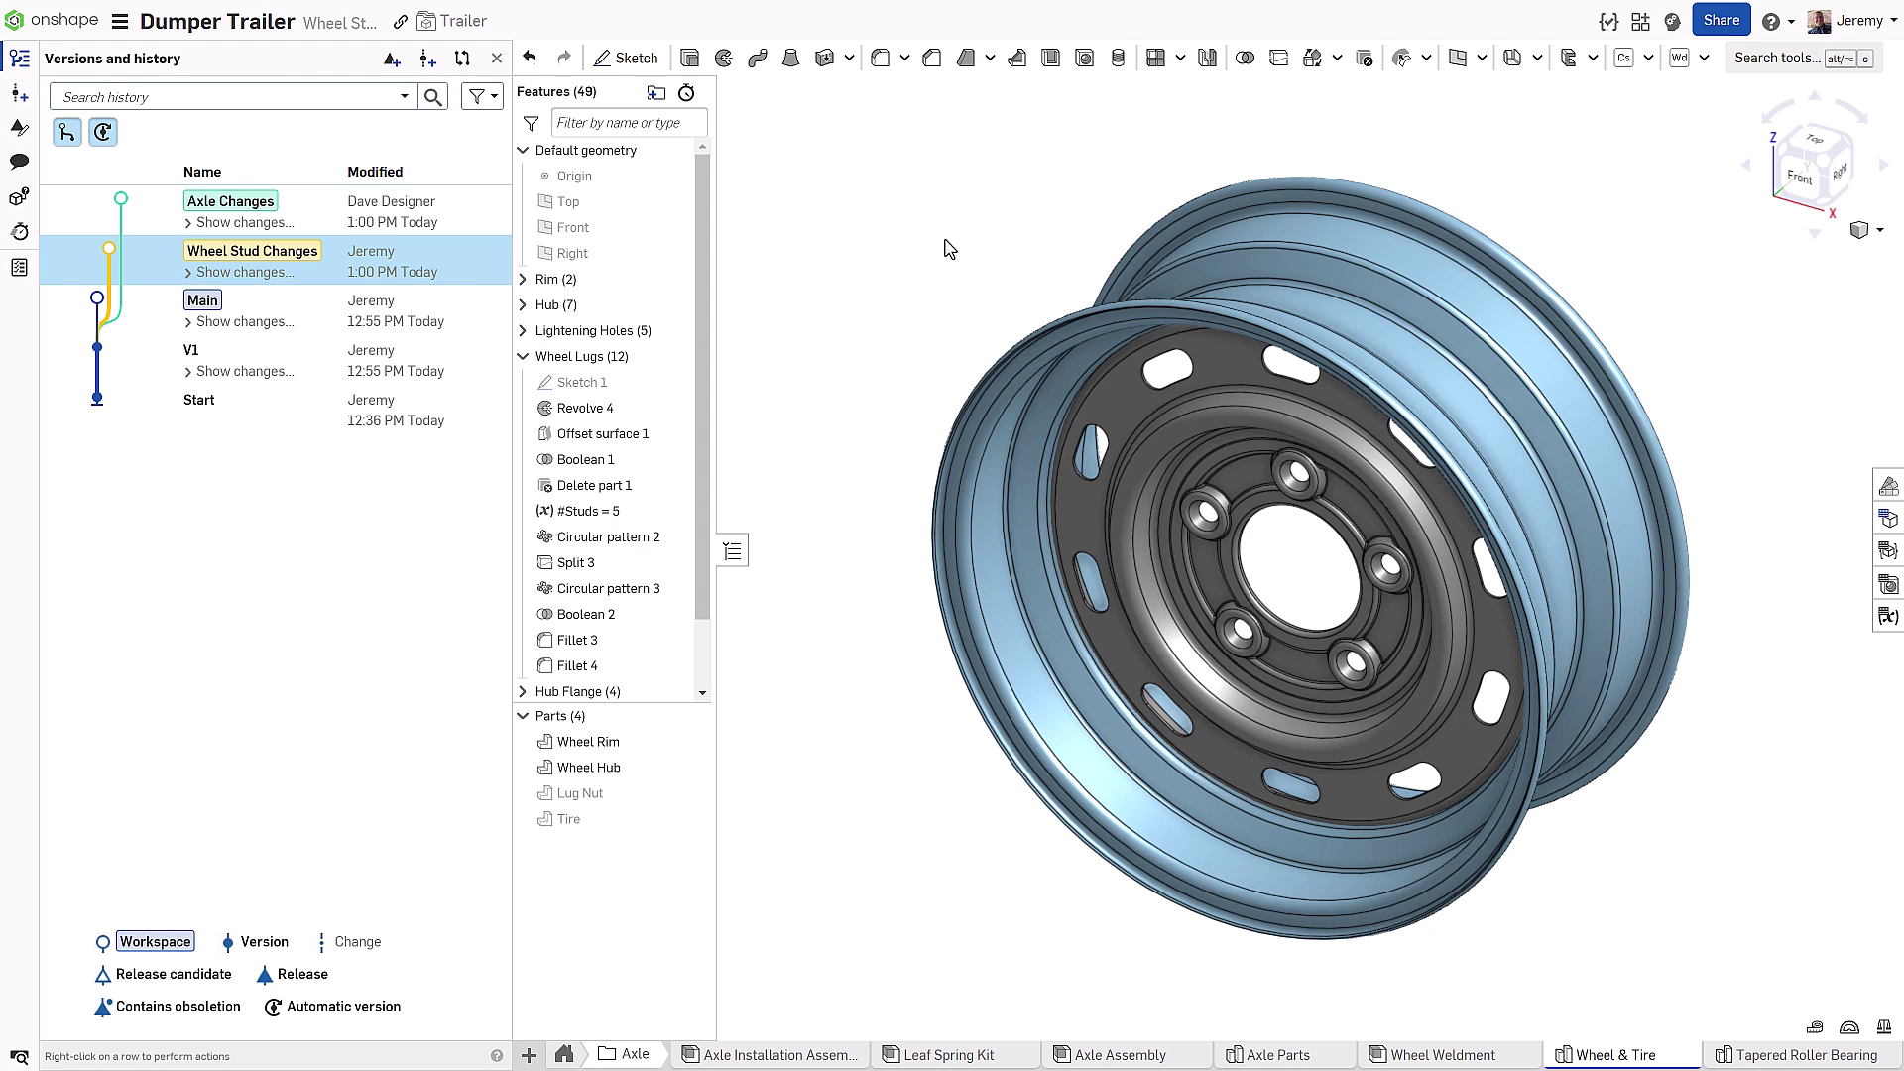
# - Switch to Main and merge Wheel Stud Changes into it after comparing with base
pyautogui.click(261, 319)
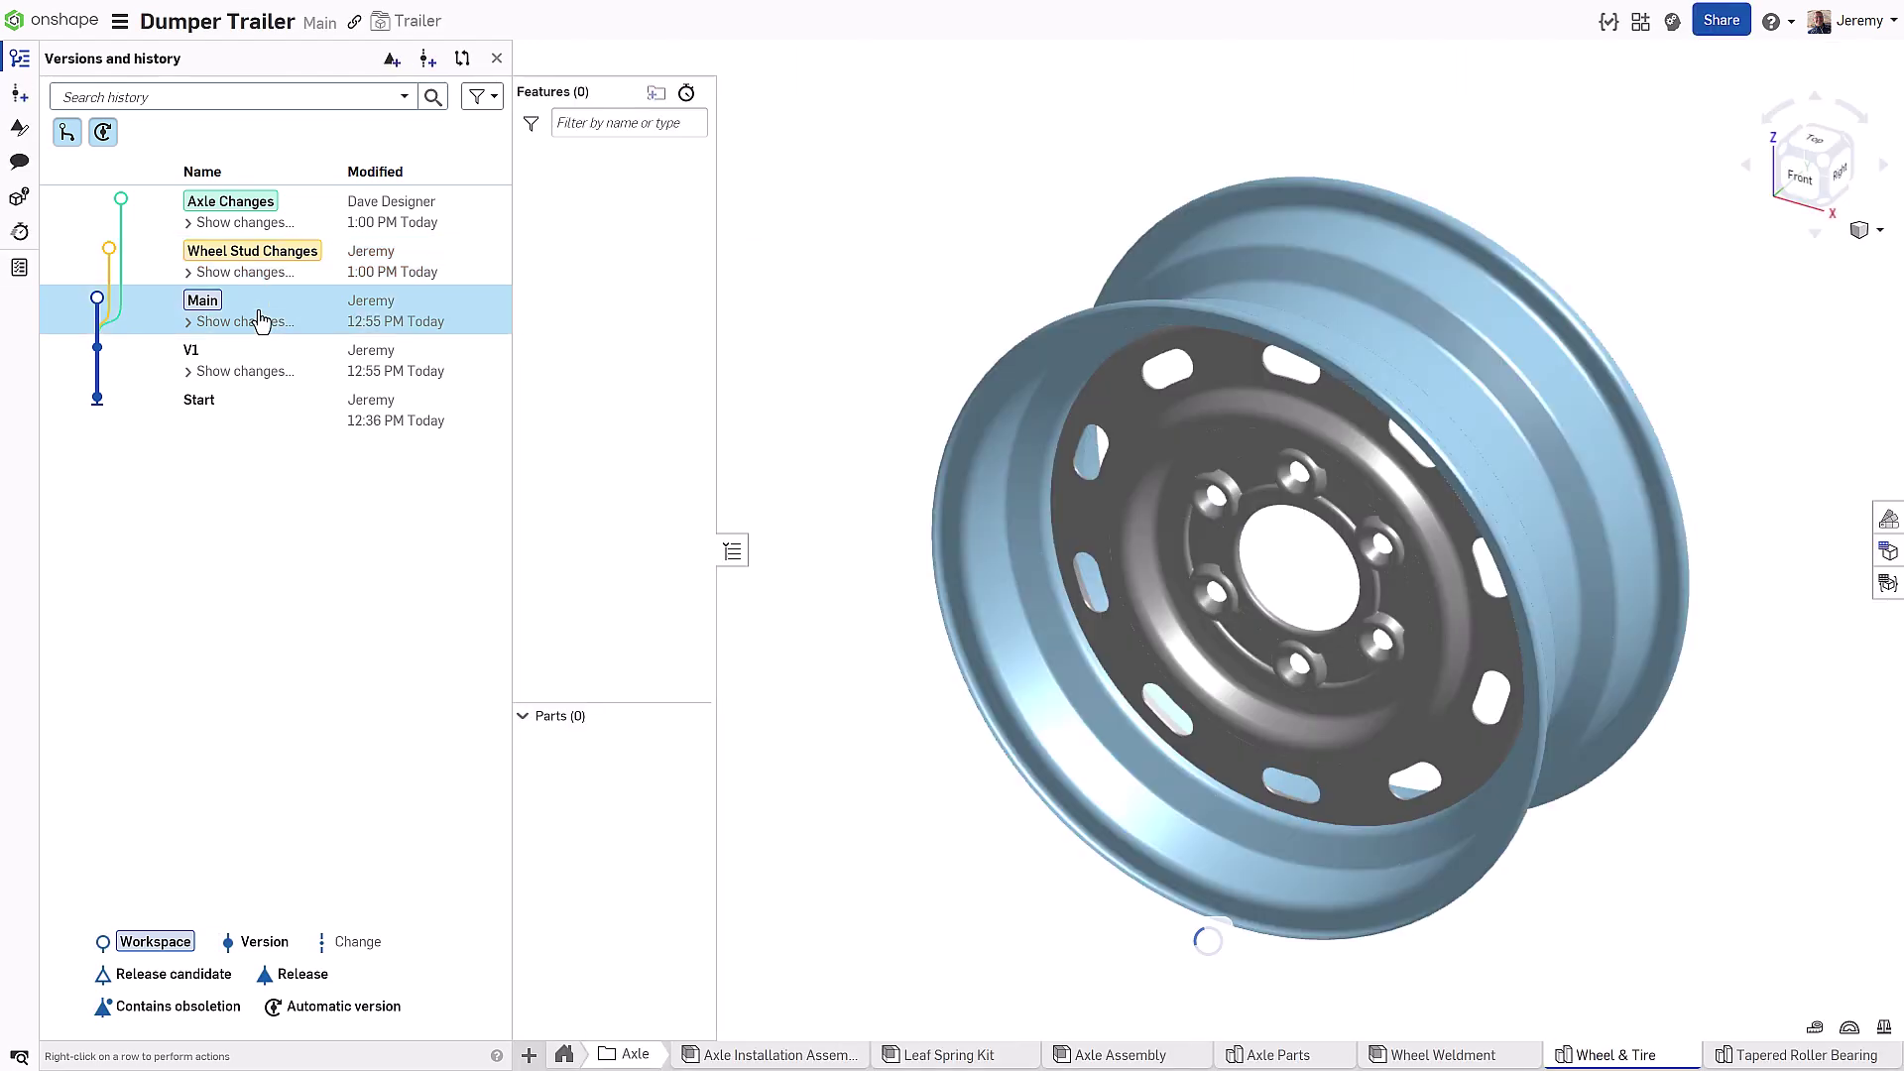
pyautogui.rightClick(330, 260)
pyautogui.click(362, 351)
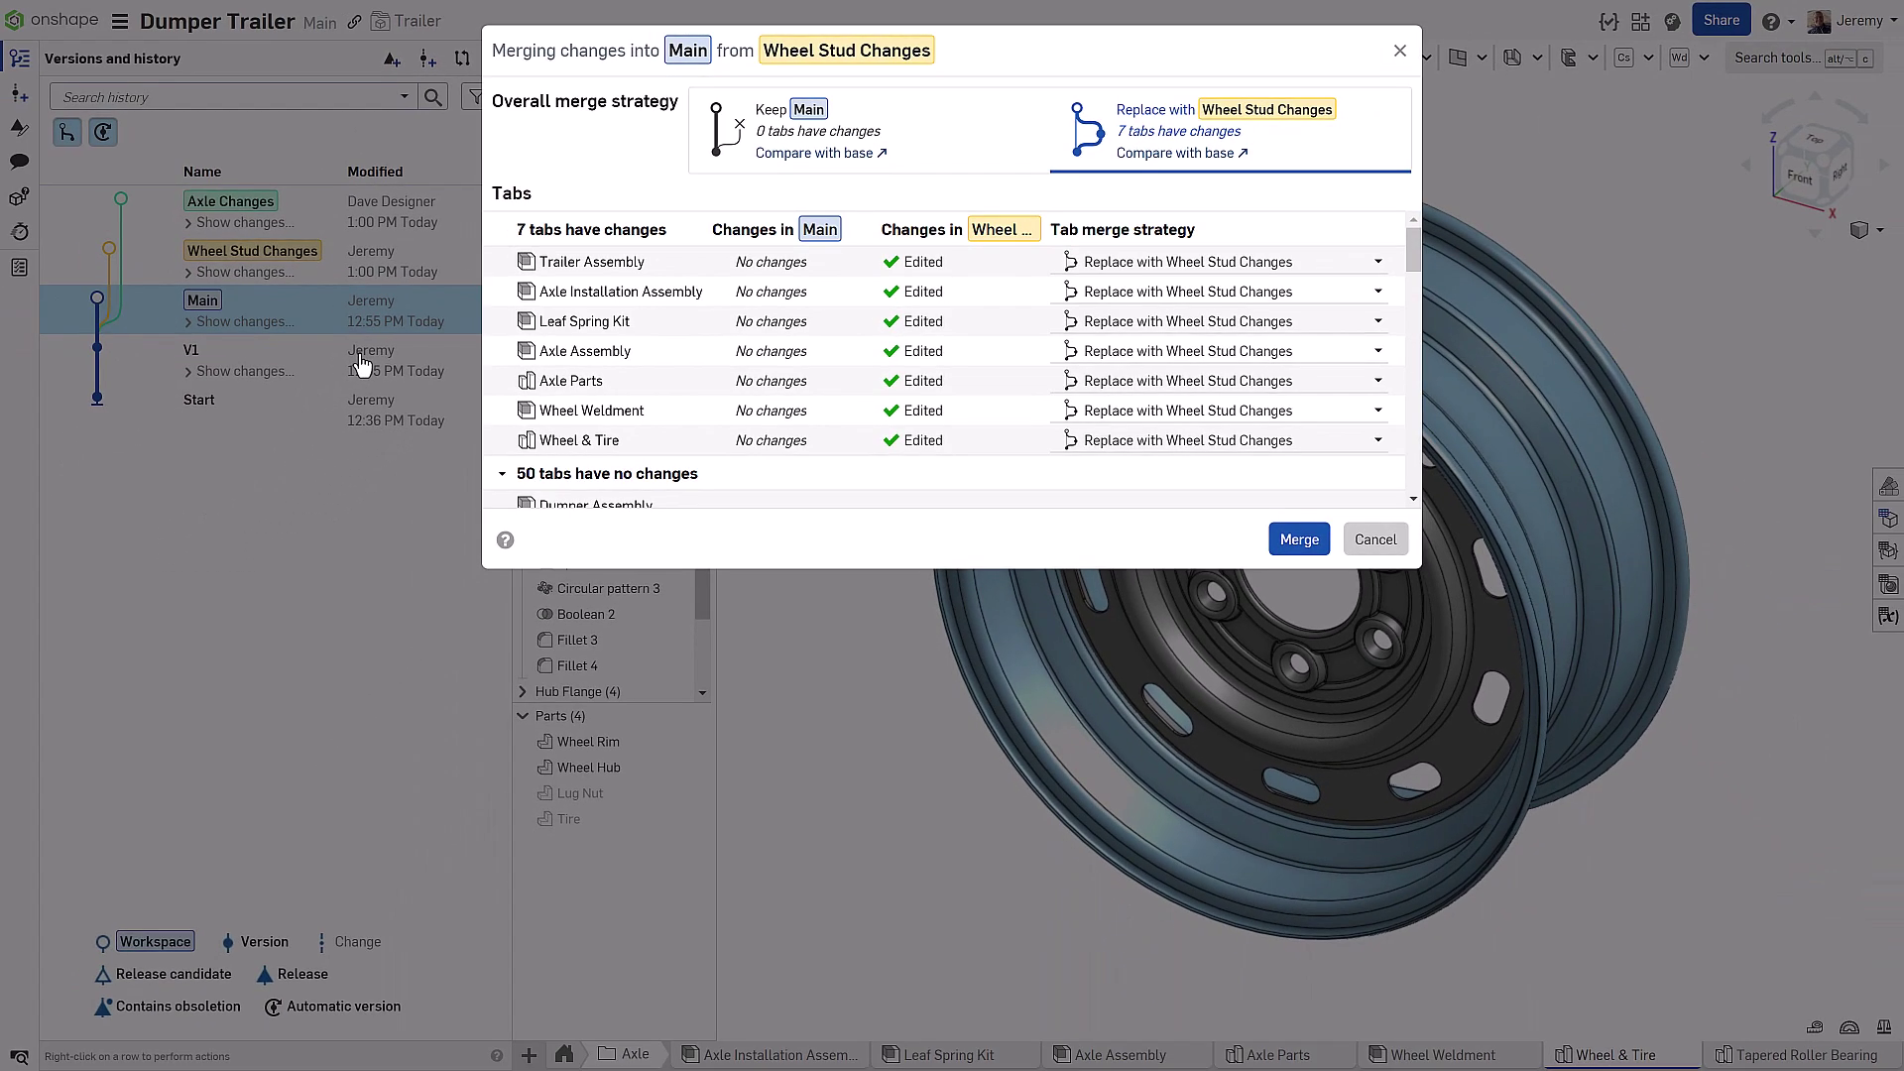
pyautogui.click(1175, 157)
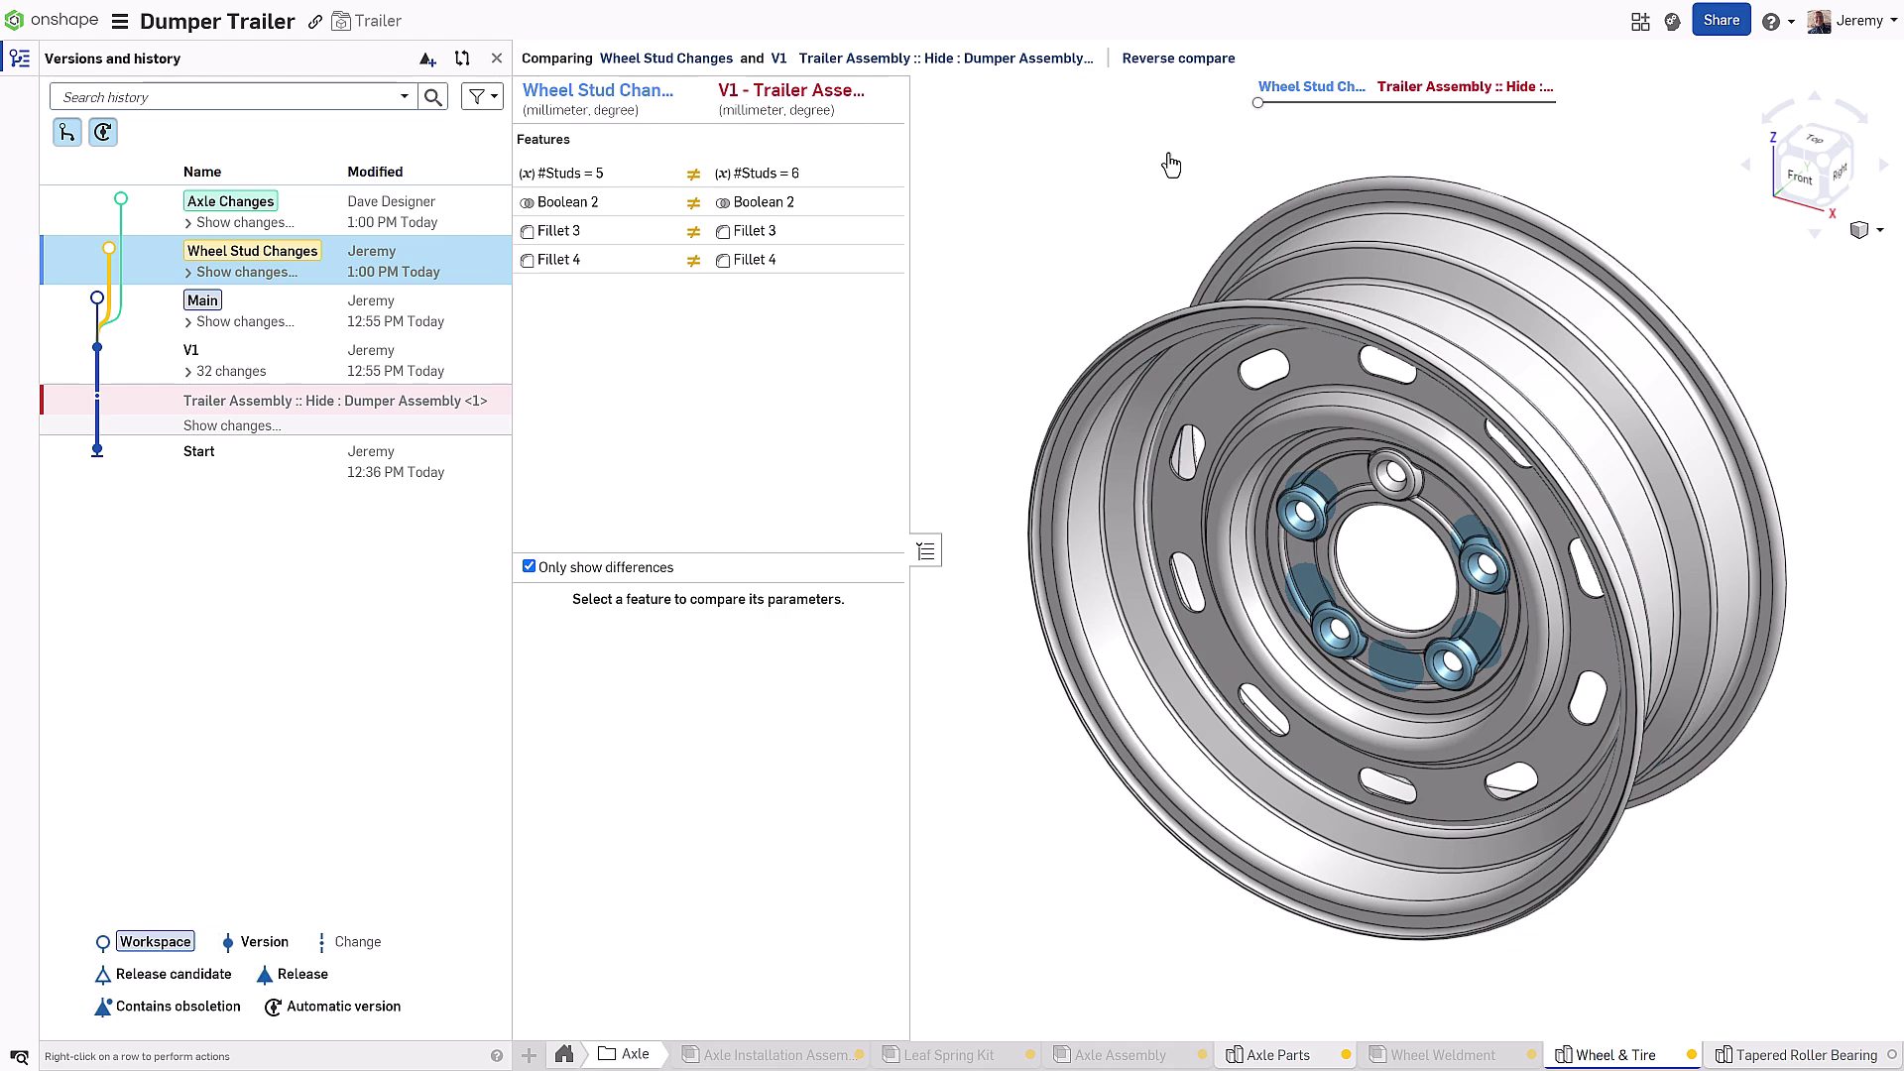
pyautogui.moveTo(1258, 103); pyautogui.dragTo(1258, 151)
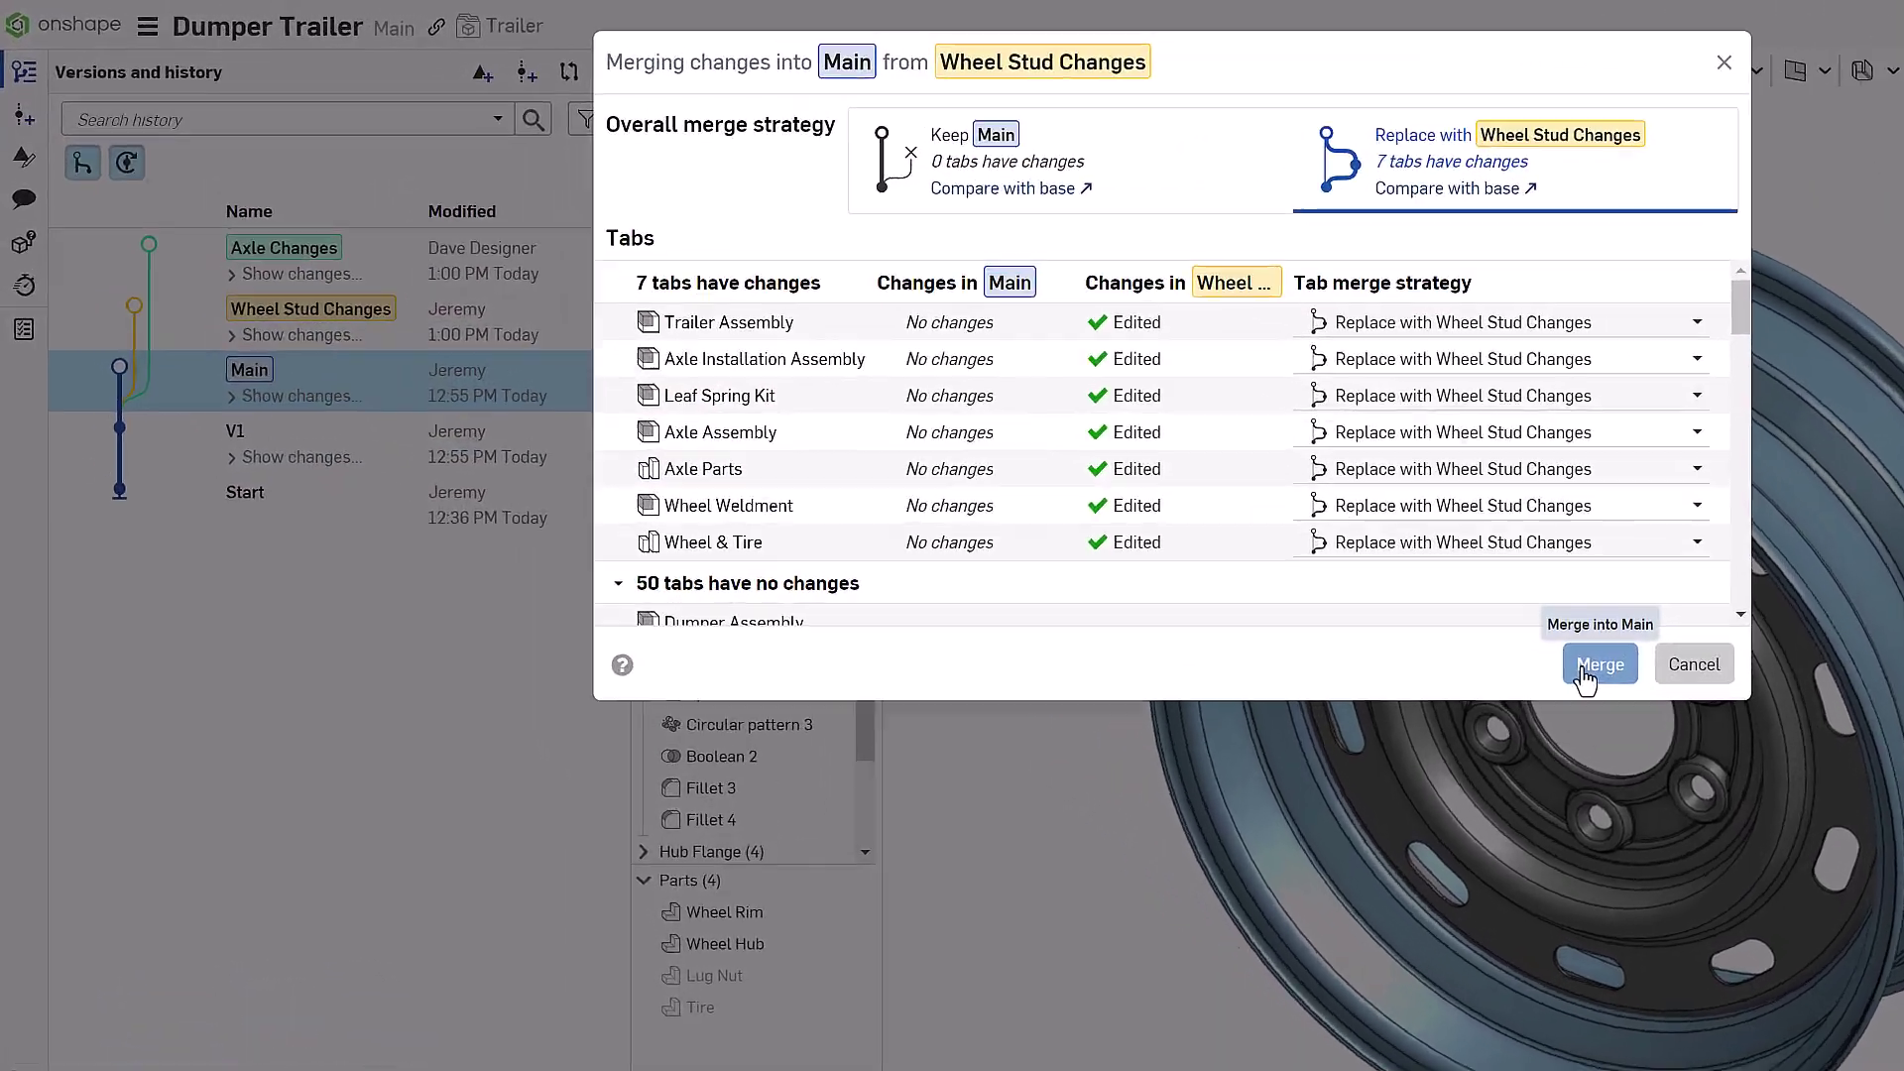
pyautogui.click(1294, 540)
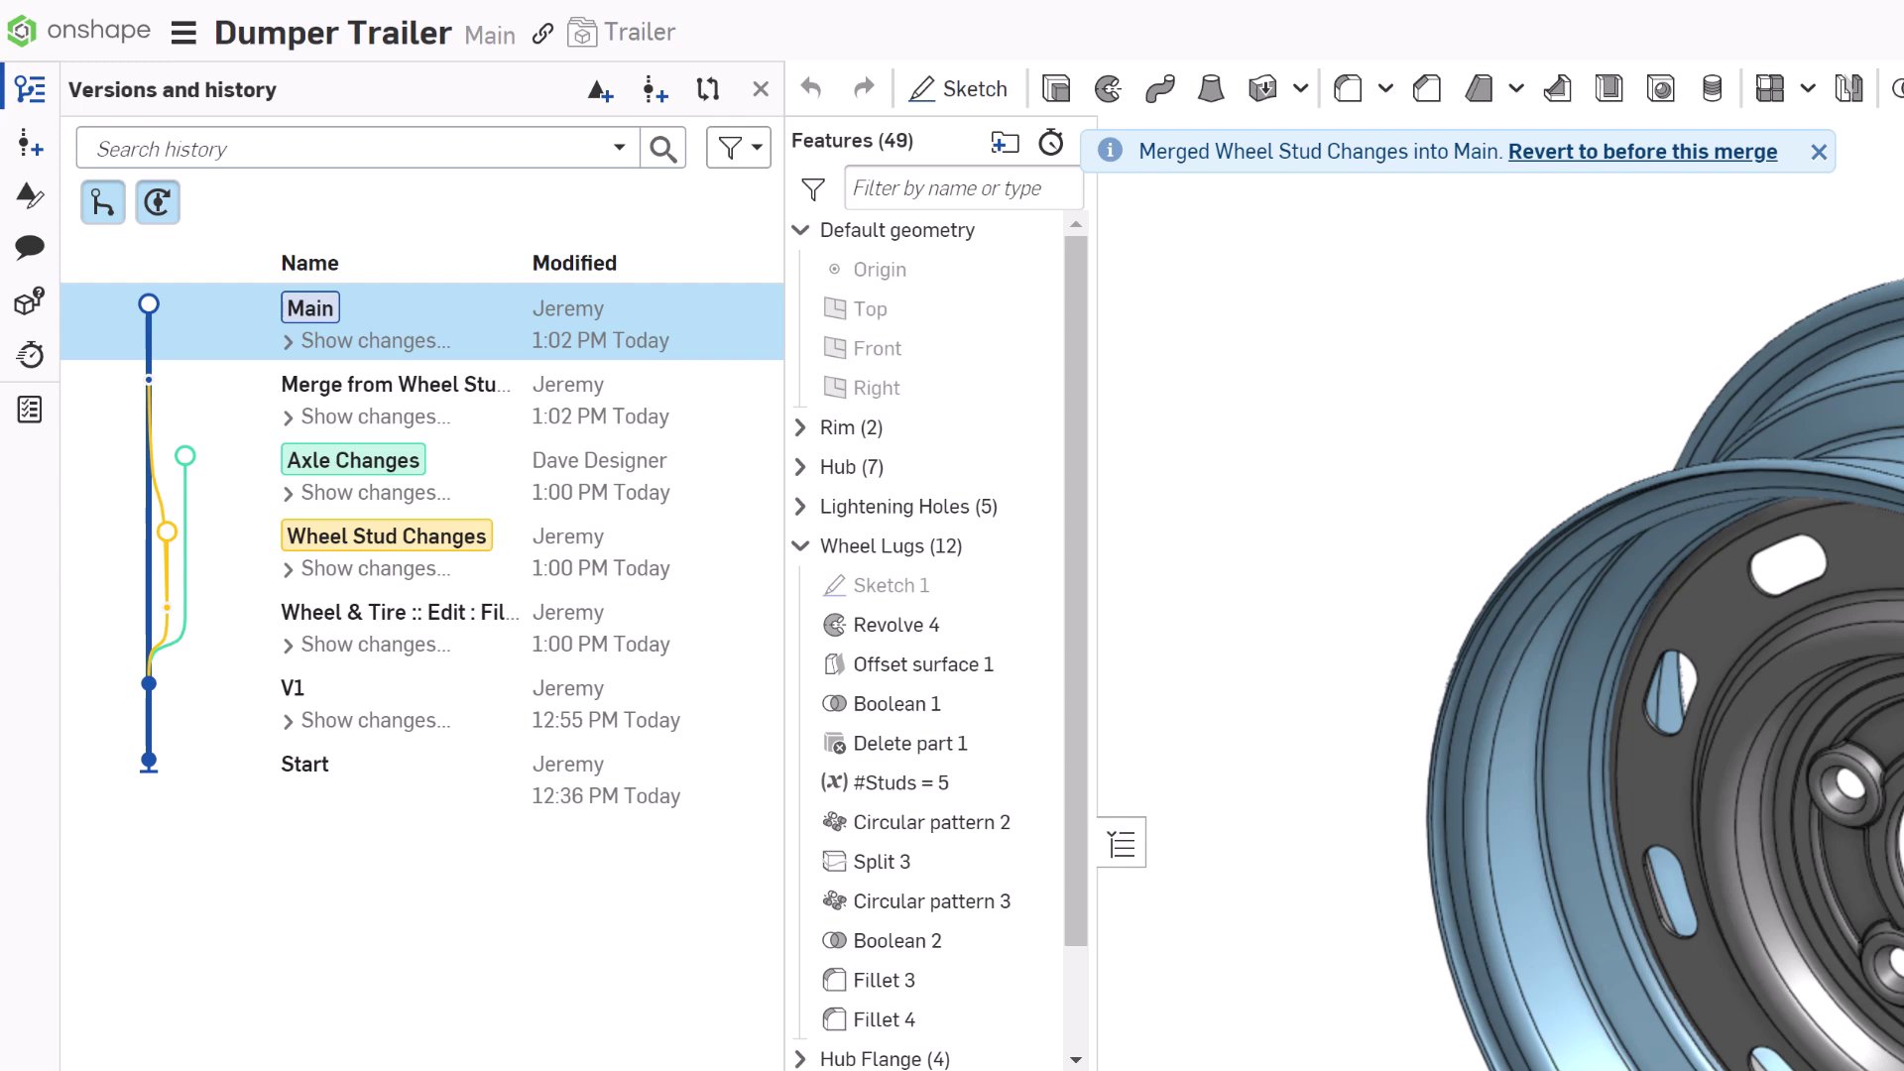
# - Switch to the Axle Changes workspace and merge Main into it
pyautogui.click(1818, 154)
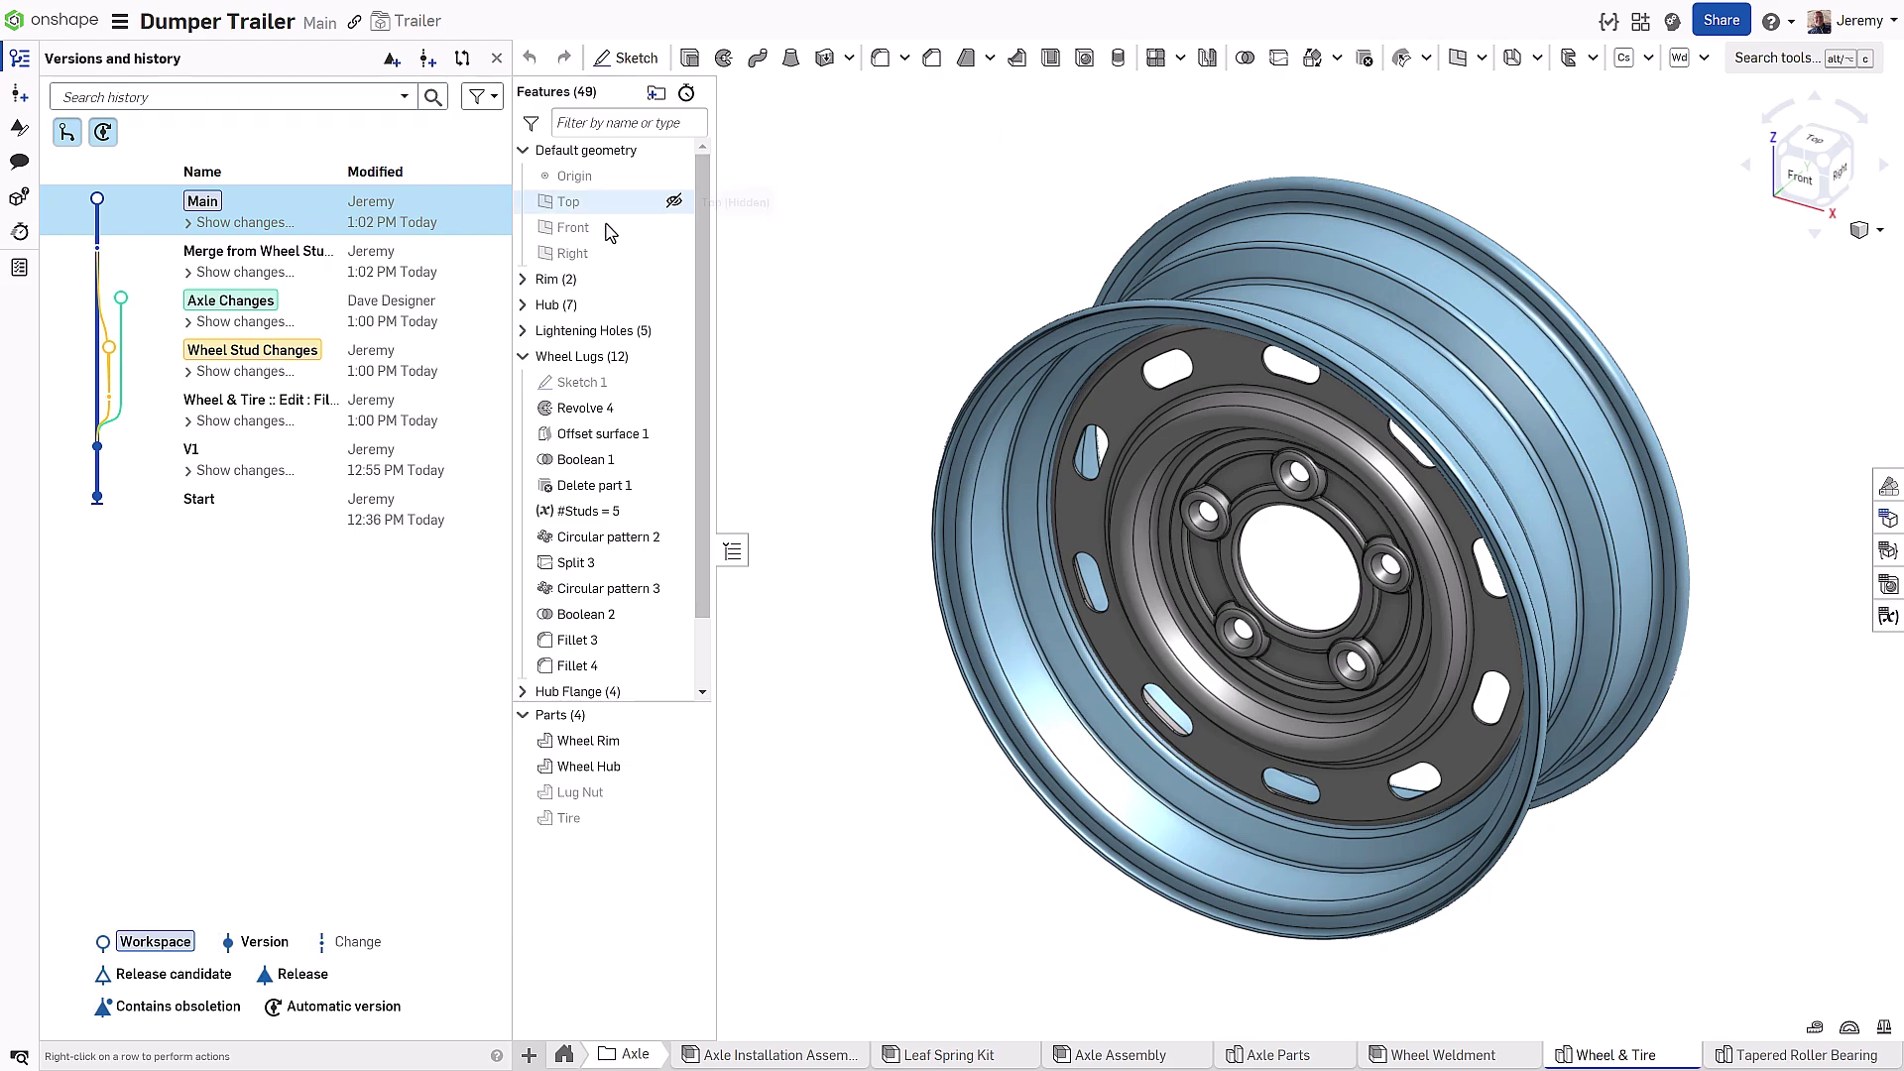
pyautogui.click(333, 316)
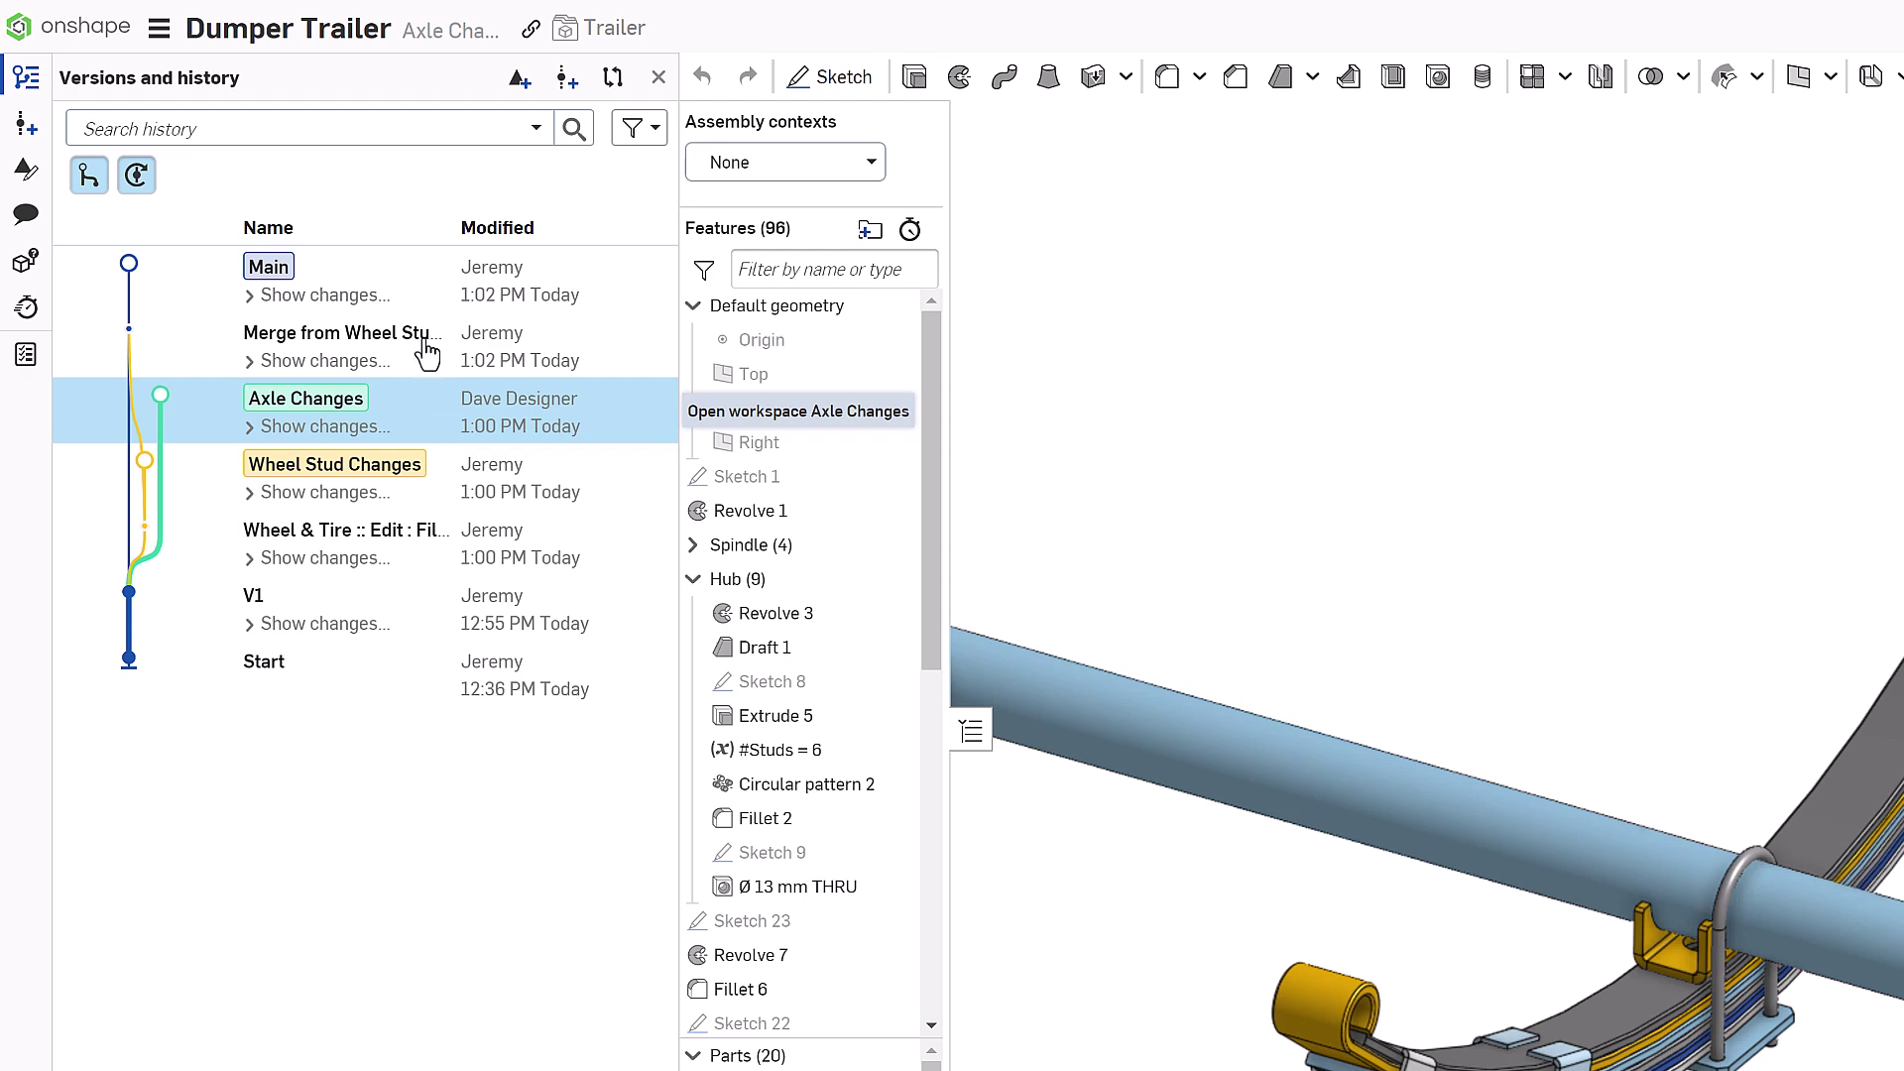
pyautogui.rightClick(388, 286)
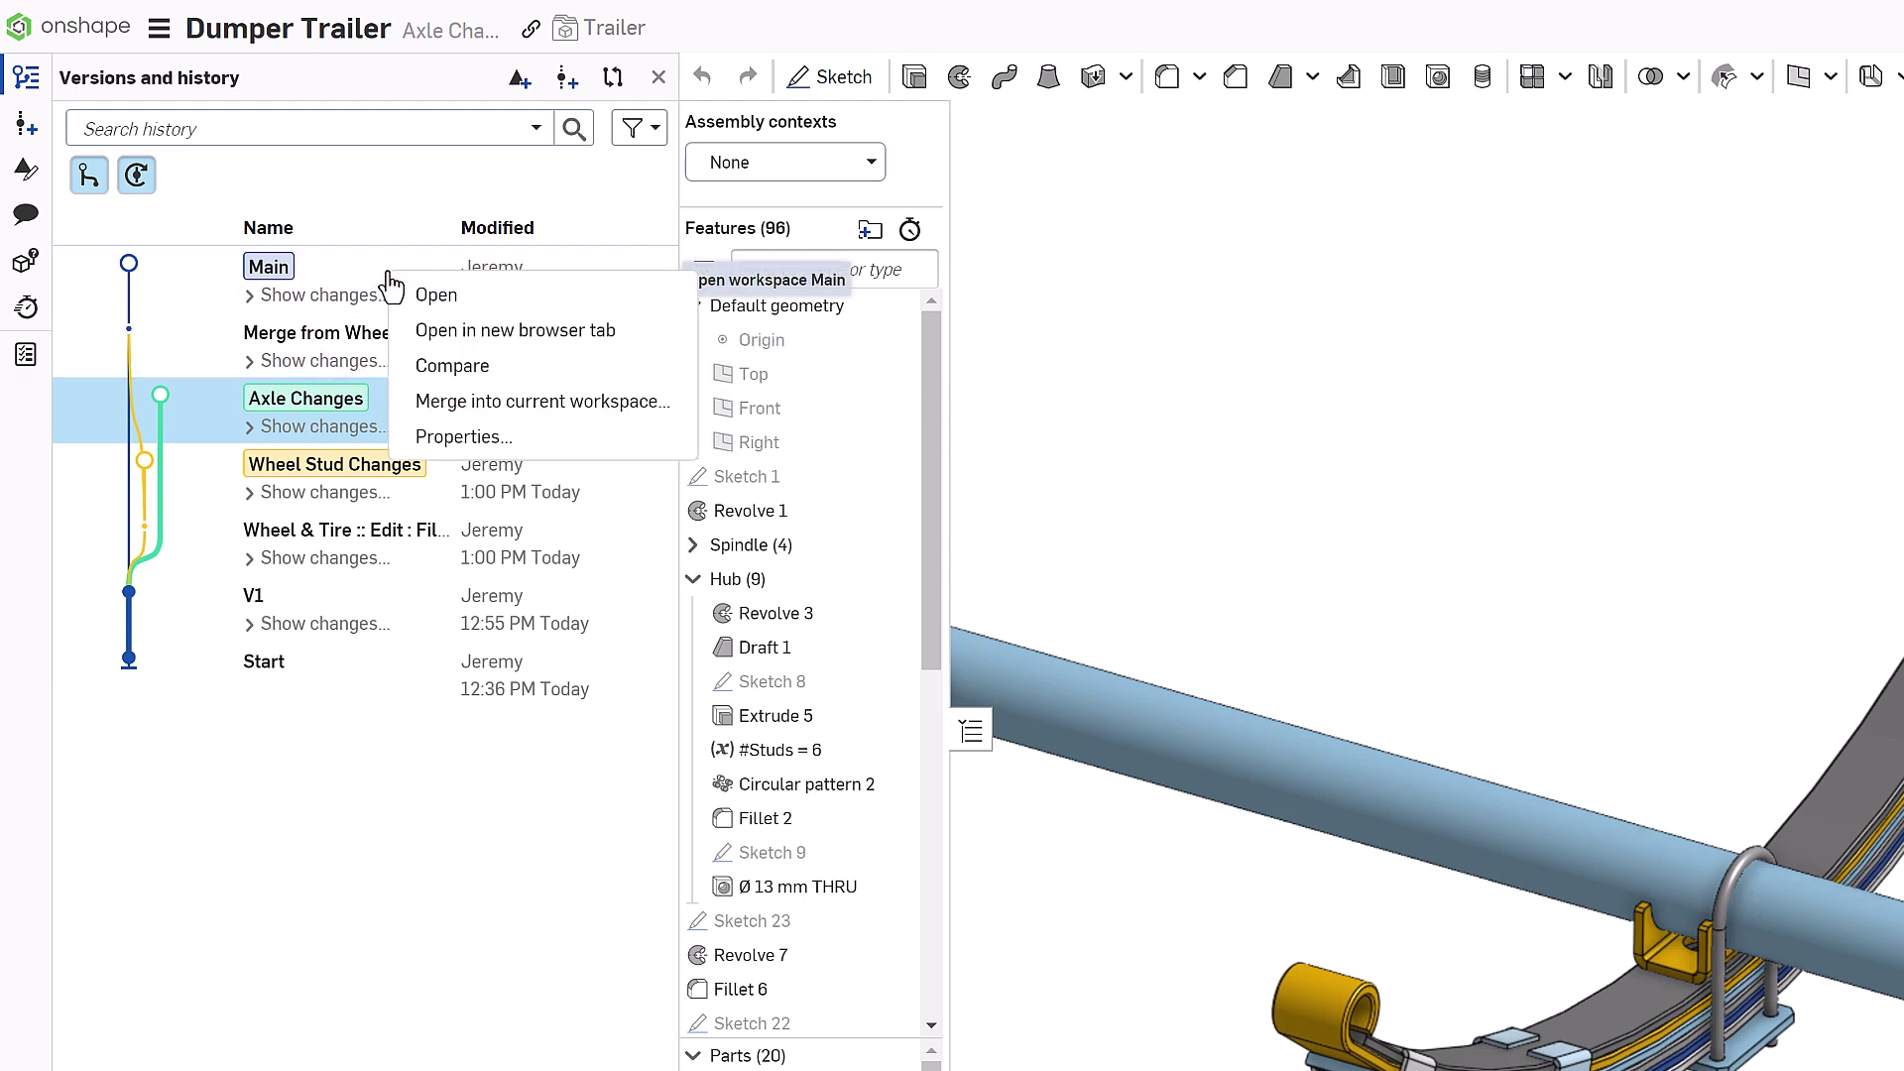
pyautogui.click(429, 402)
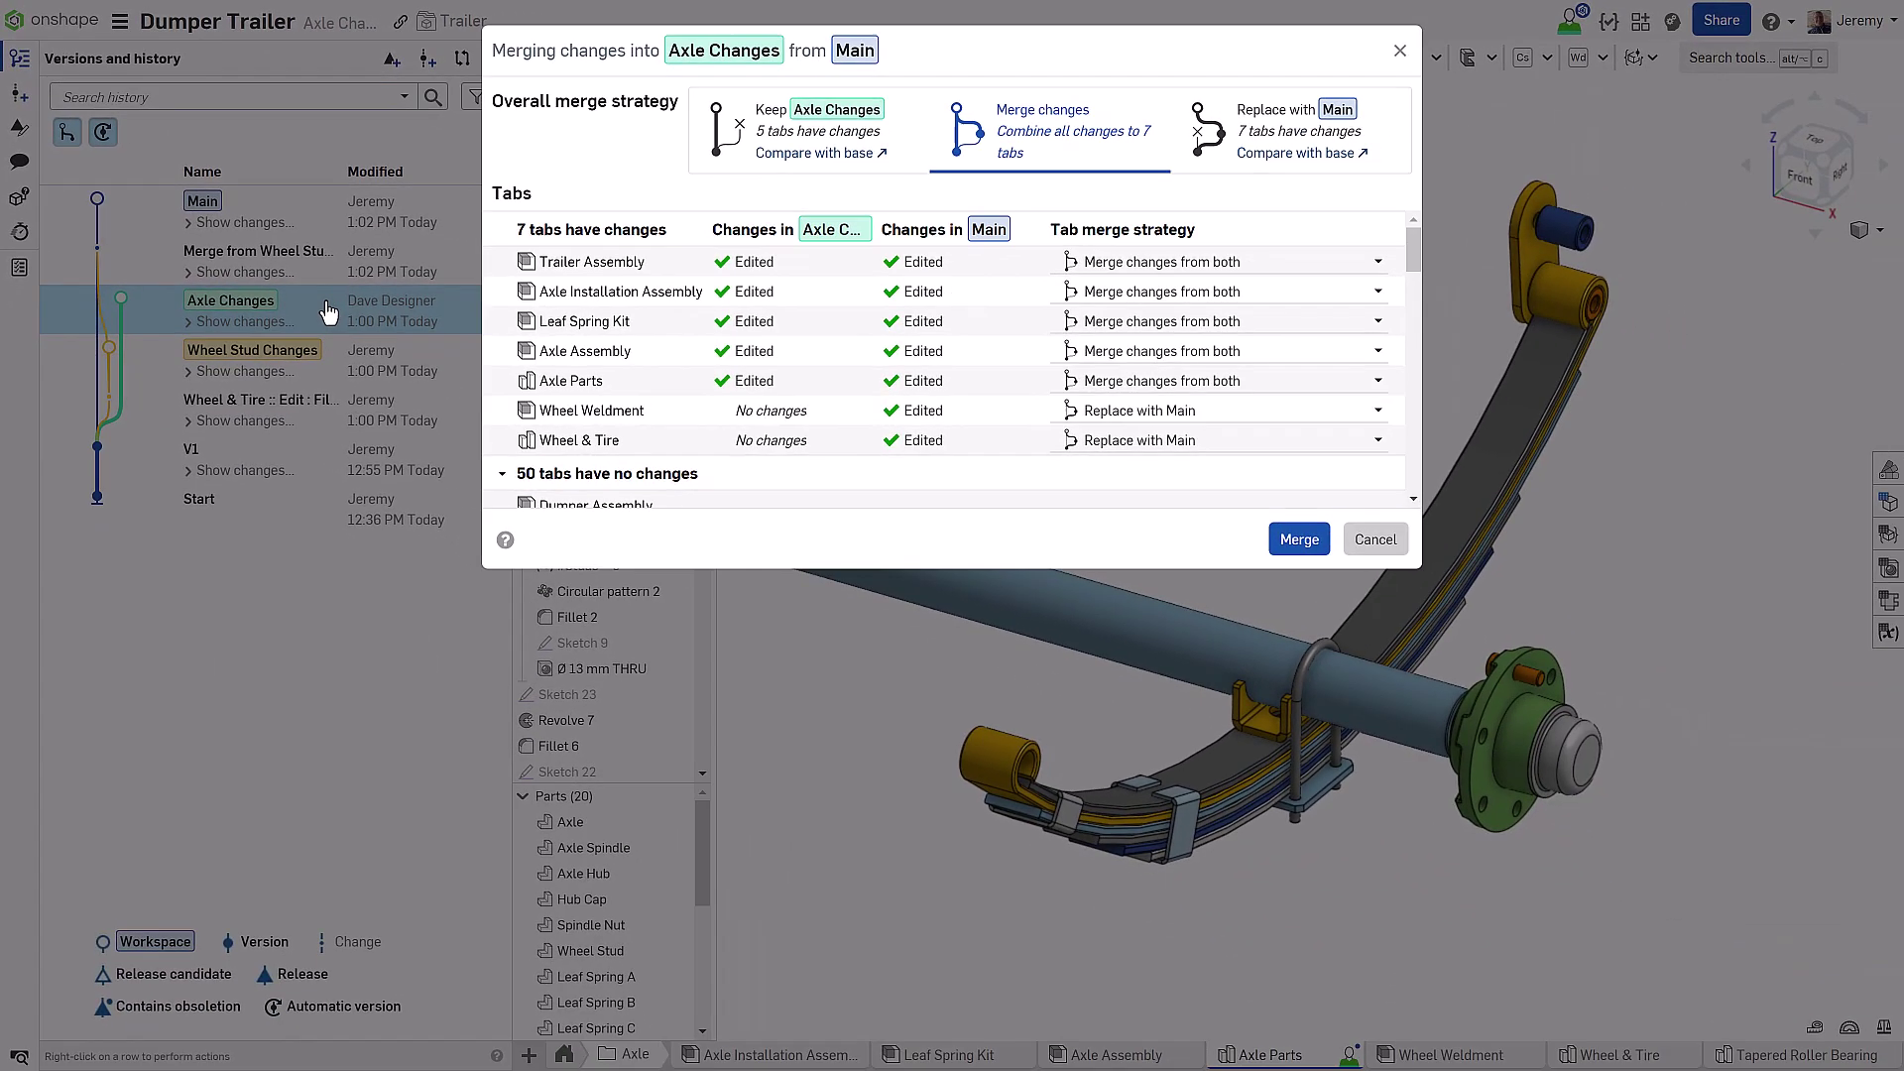
pyautogui.click(1299, 539)
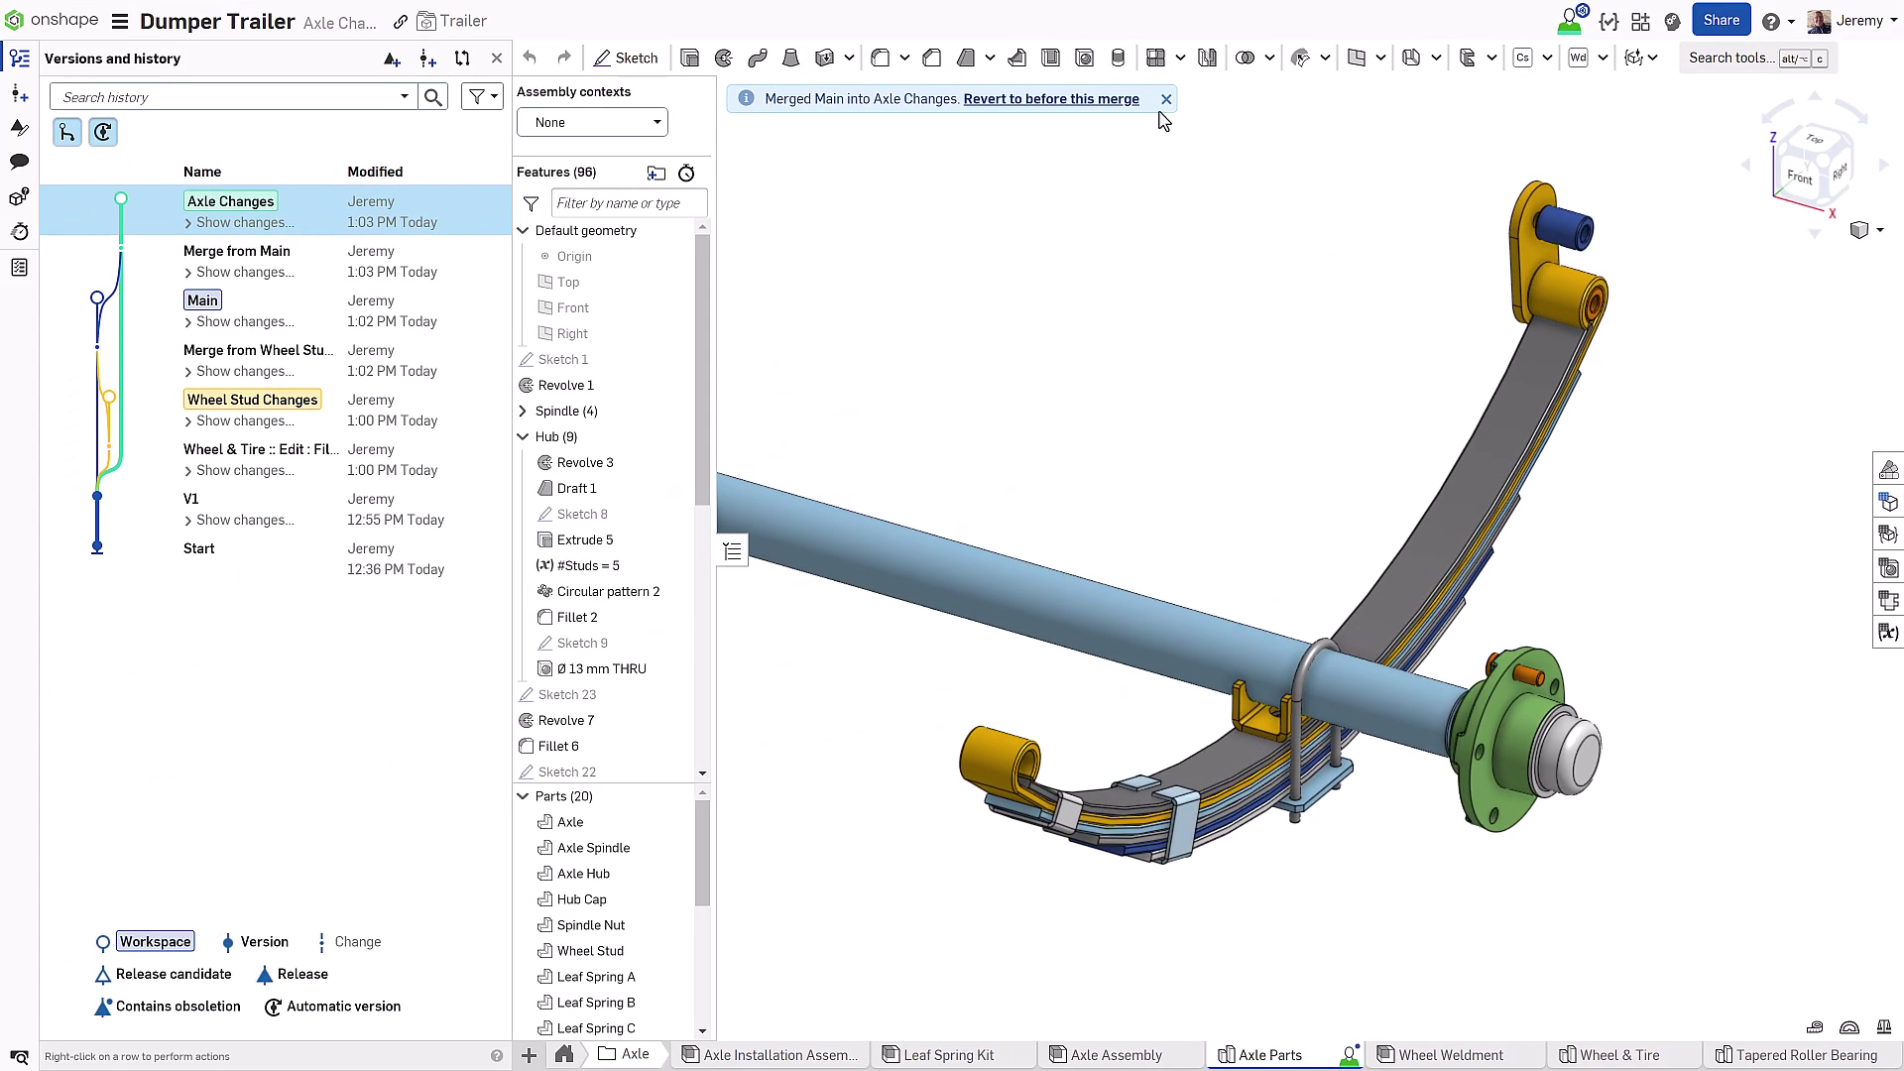
# - Save Axle Changes as version V2 with the default name
pyautogui.click(1166, 100)
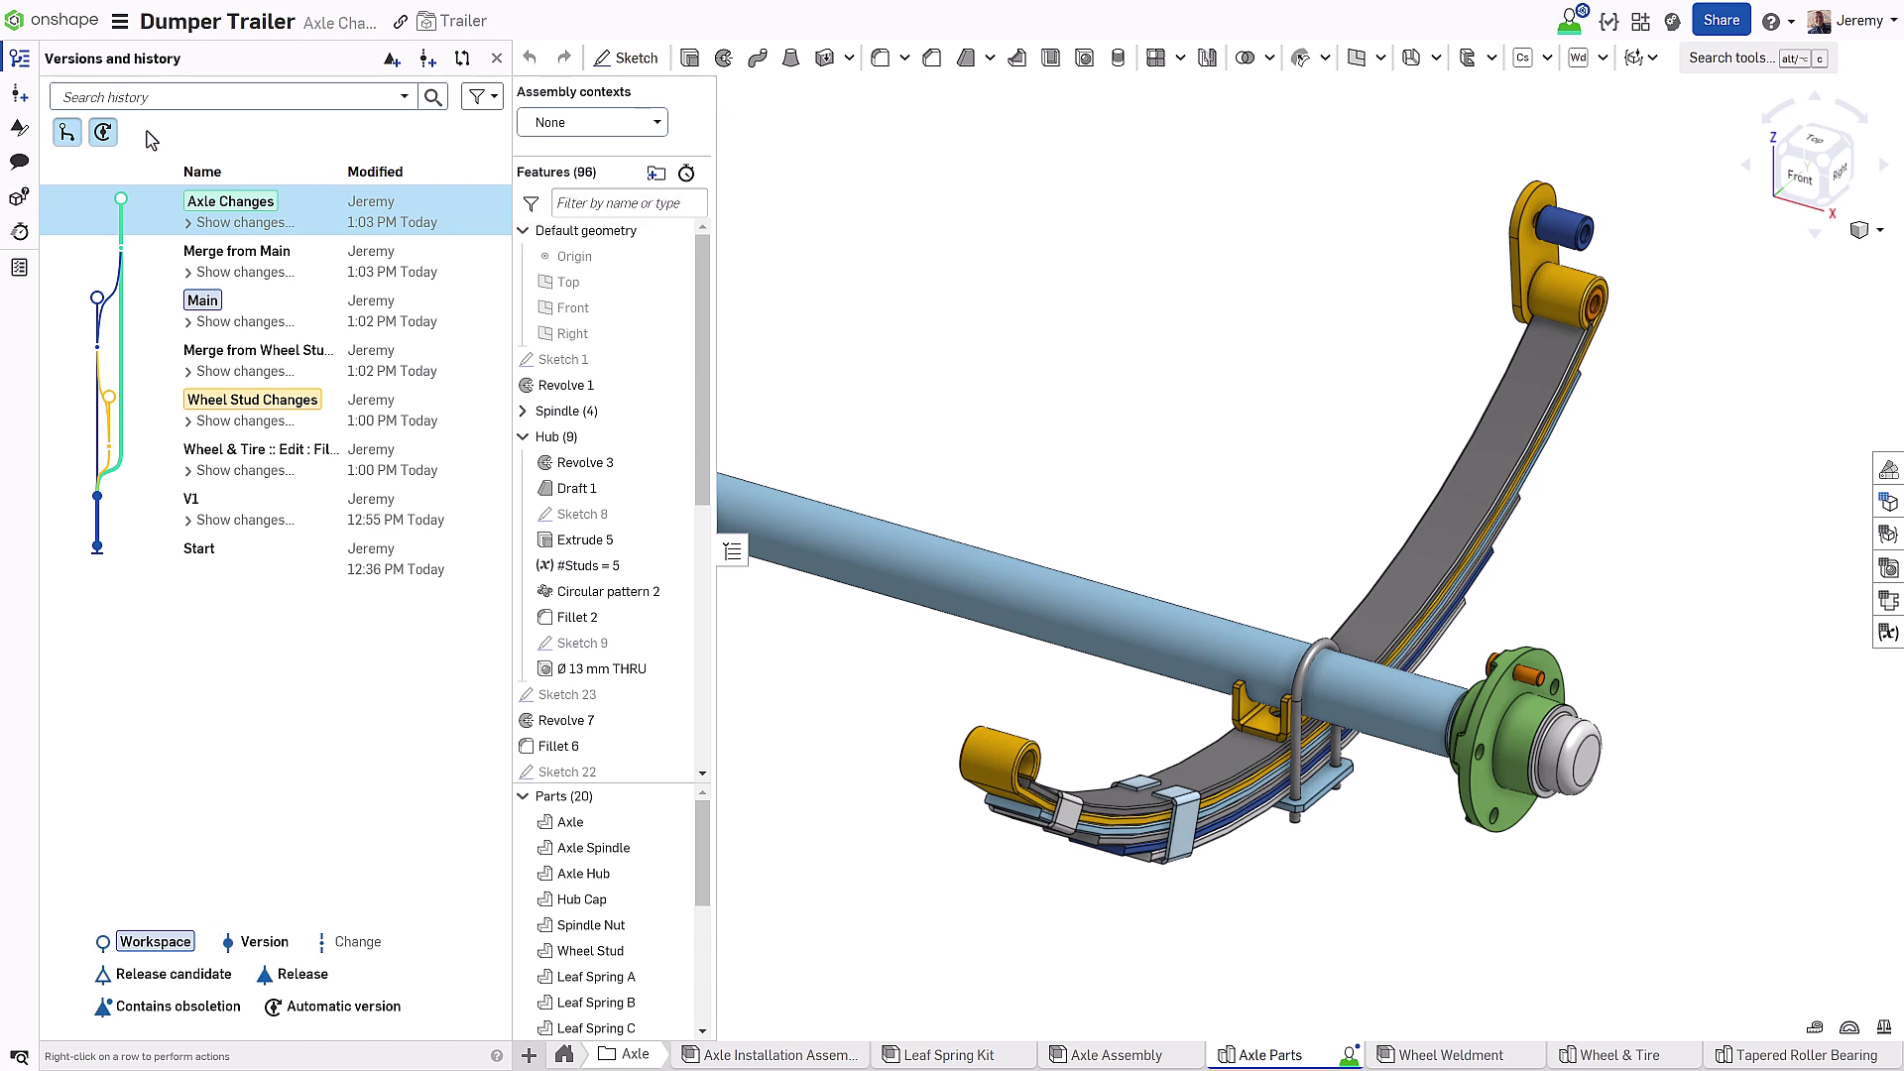
pyautogui.click(12, 99)
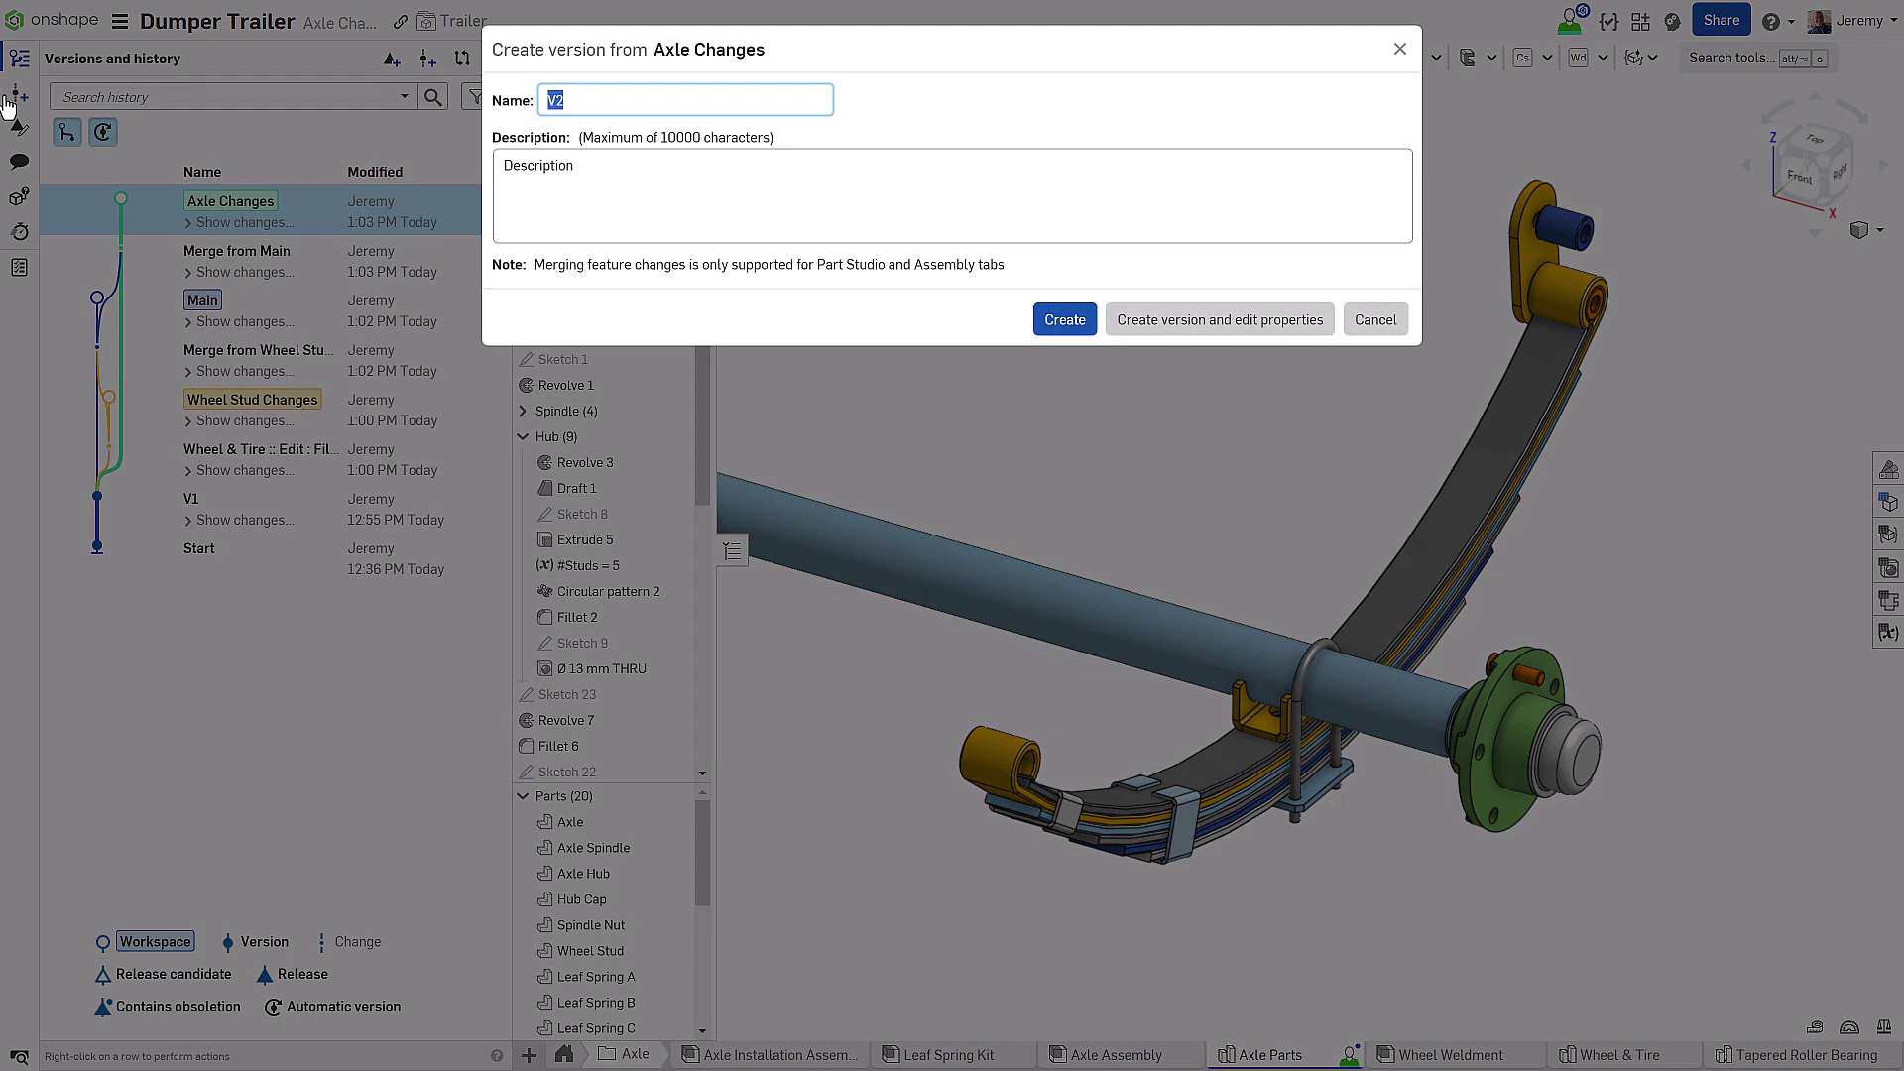
pyautogui.press('Return')
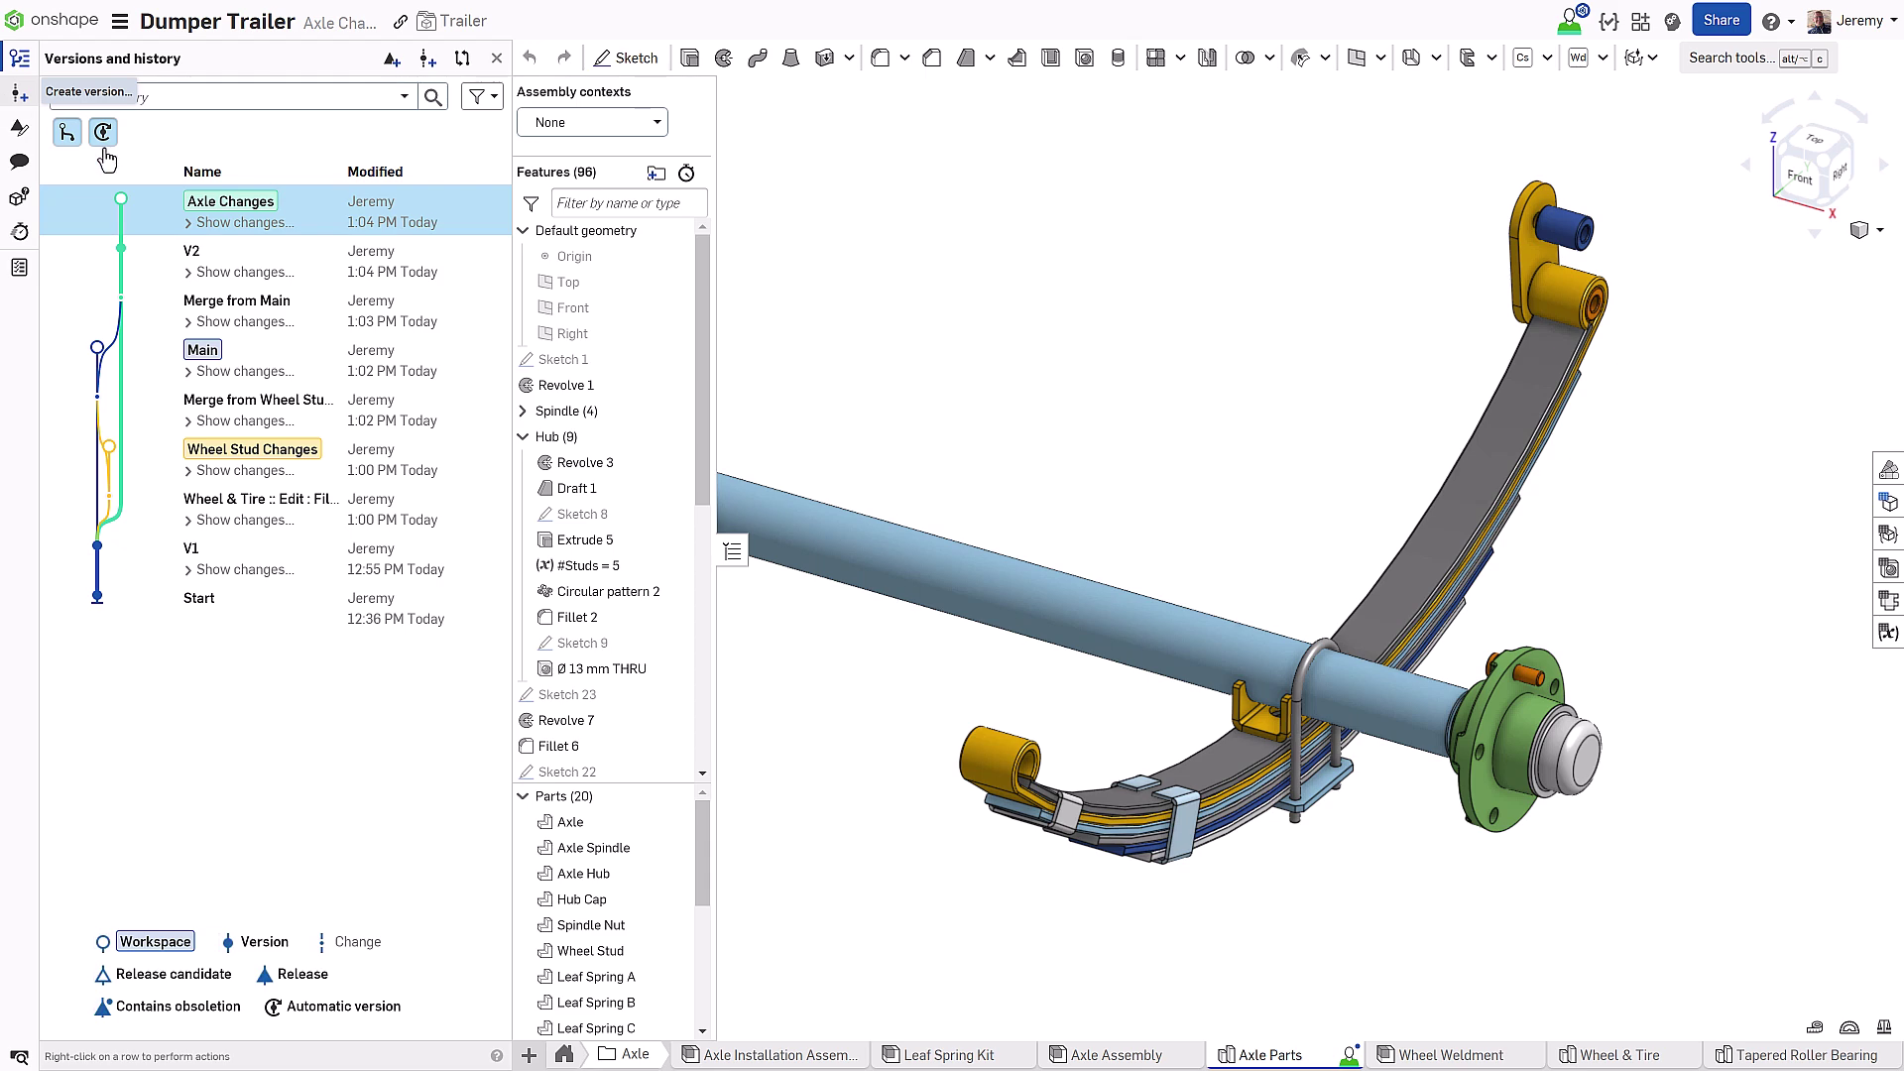
# - Branch version V2 into a new workspace named 'Suspension Changes'
pyautogui.rightClick(275, 253)
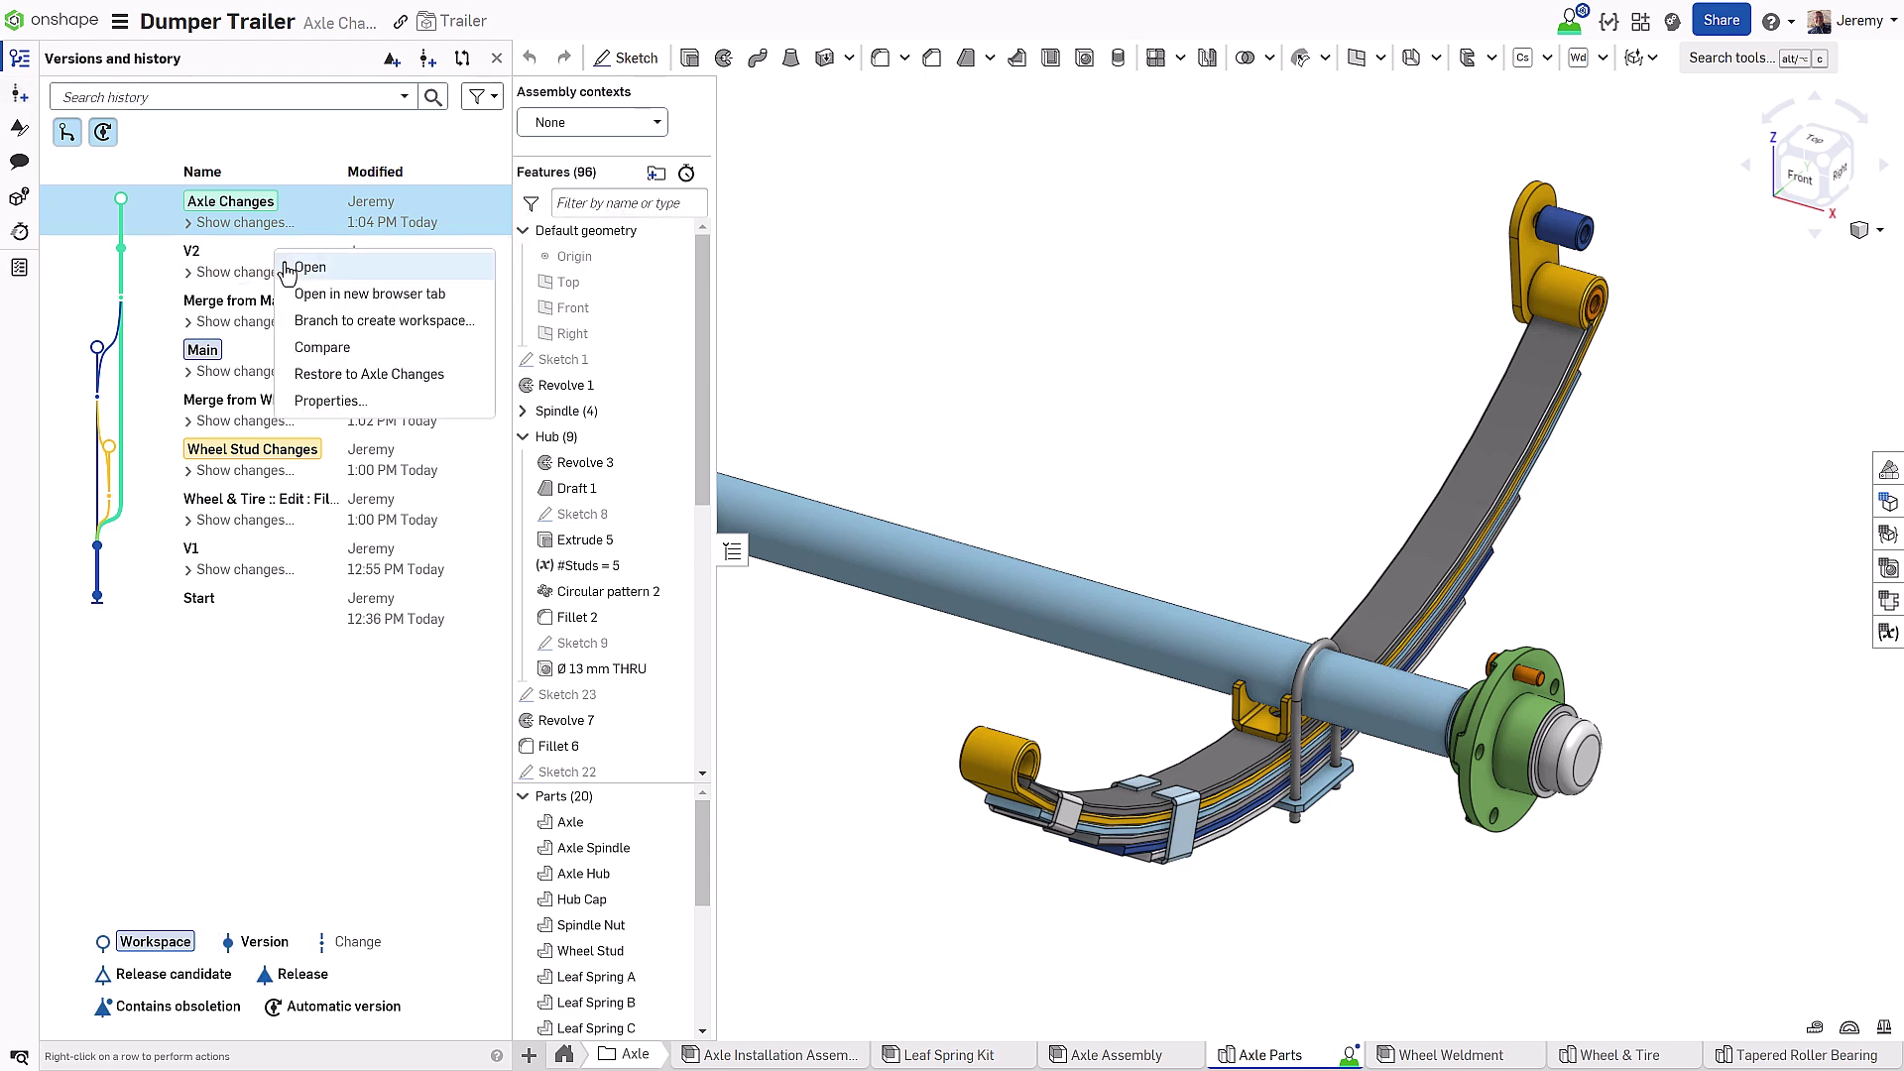
pyautogui.click(316, 321)
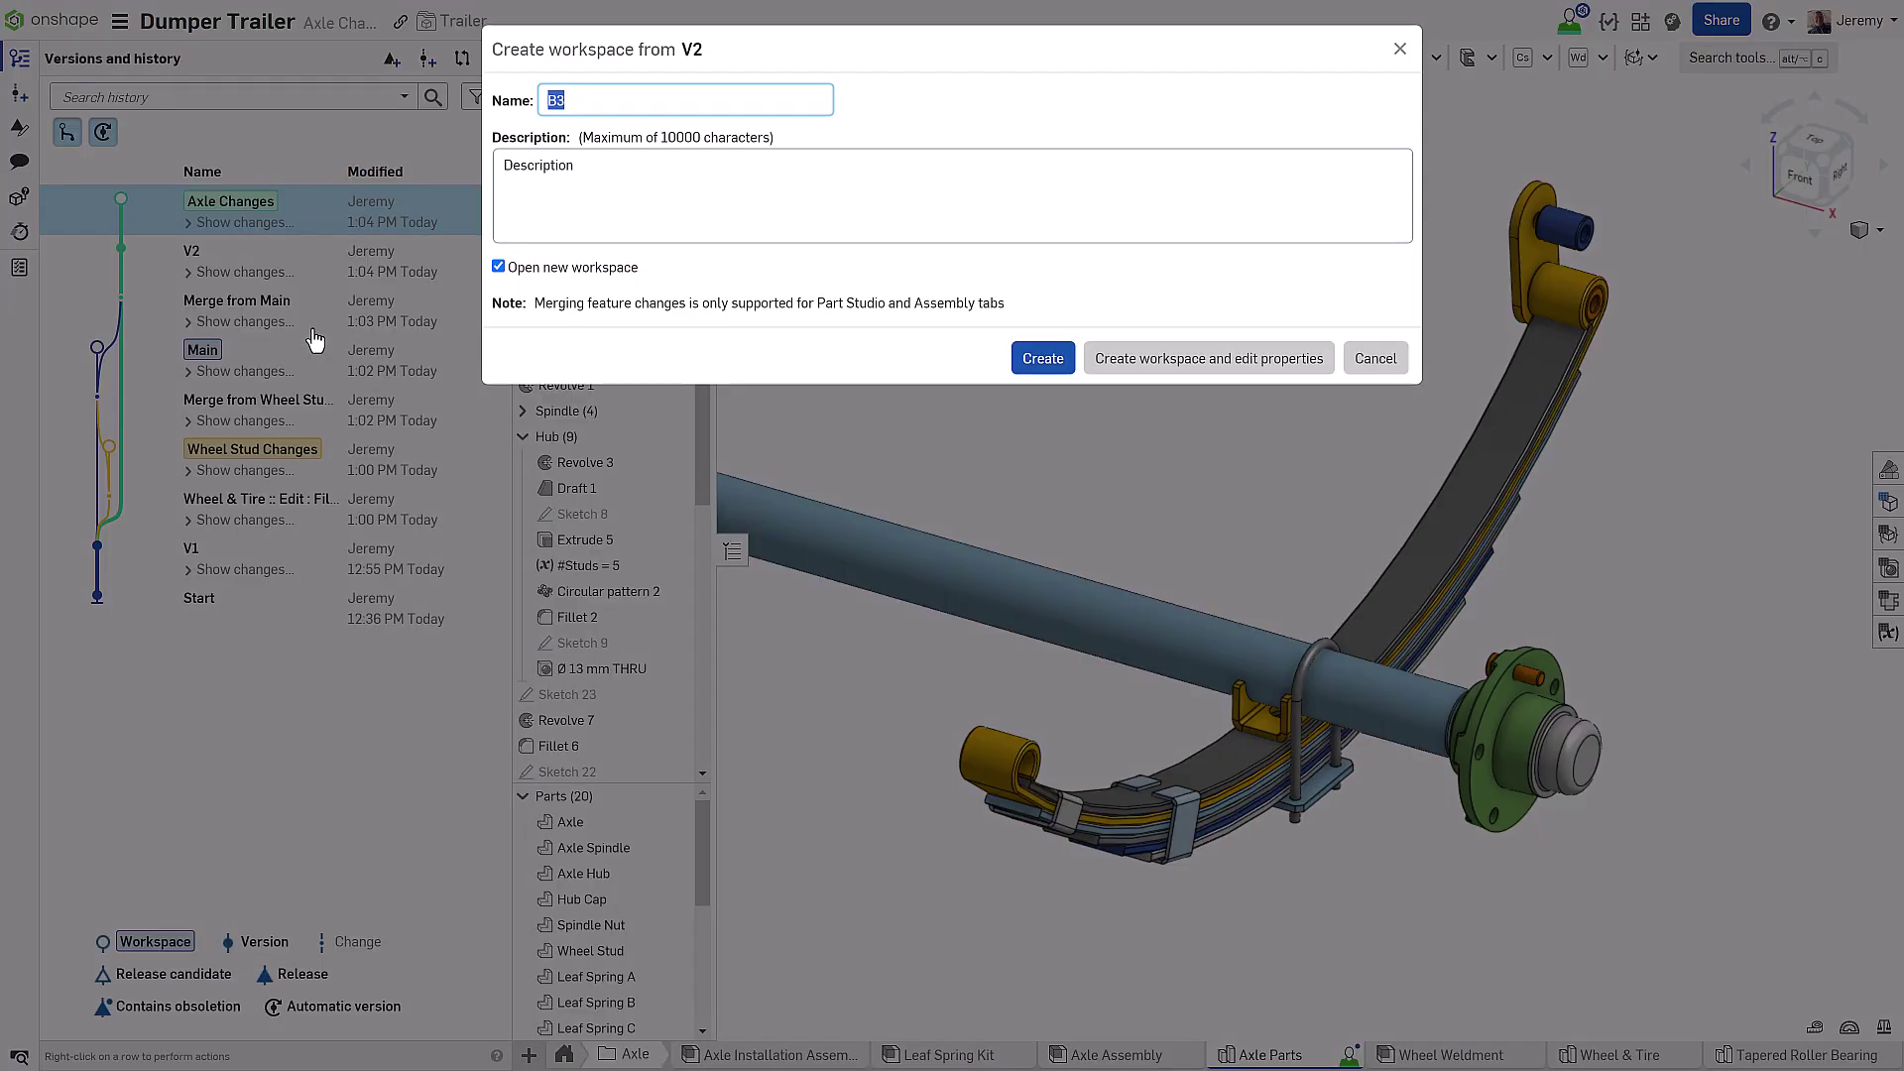
pyautogui.write('Suspension Changes')
pyautogui.press('Return')
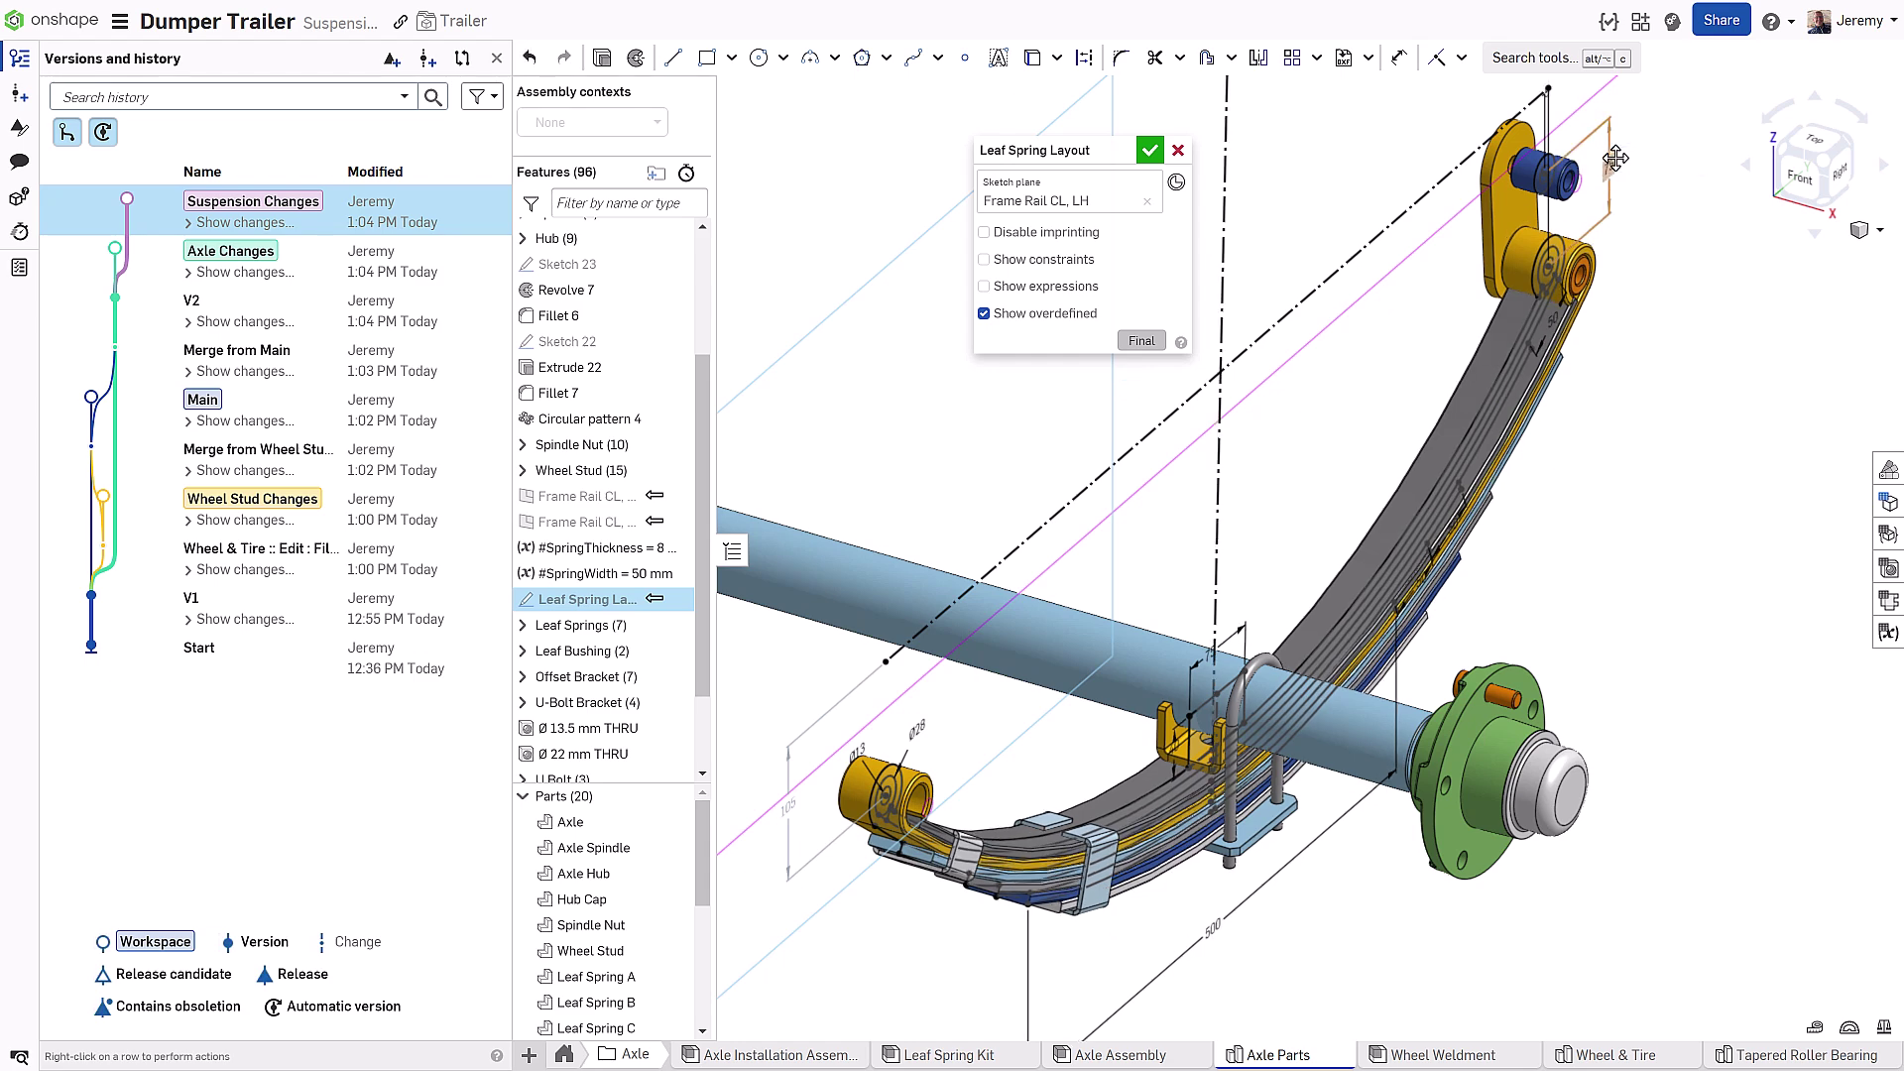
# - Finish the Leaf Spring Layout sketch, then merge Suspension Changes into Main, adding version V3
pyautogui.click(1150, 152)
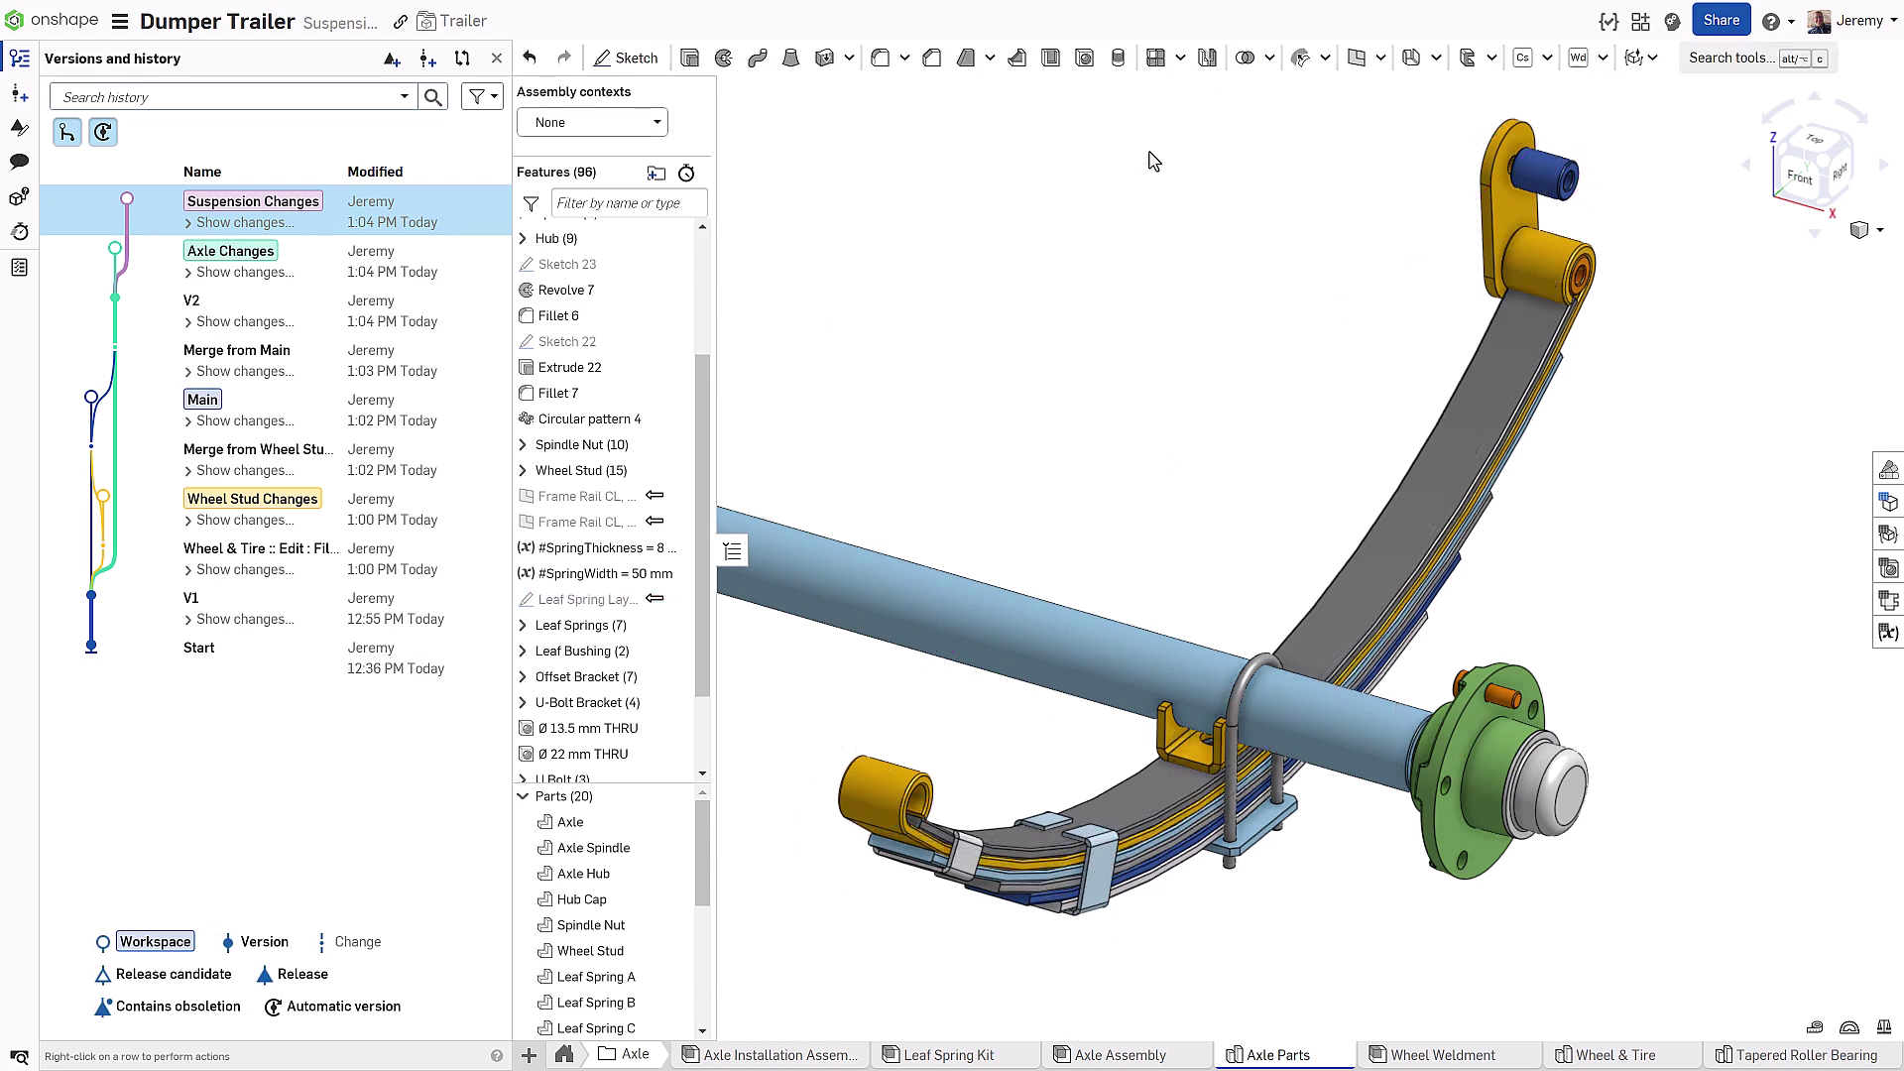
pyautogui.click(266, 414)
pyautogui.rightClick(278, 236)
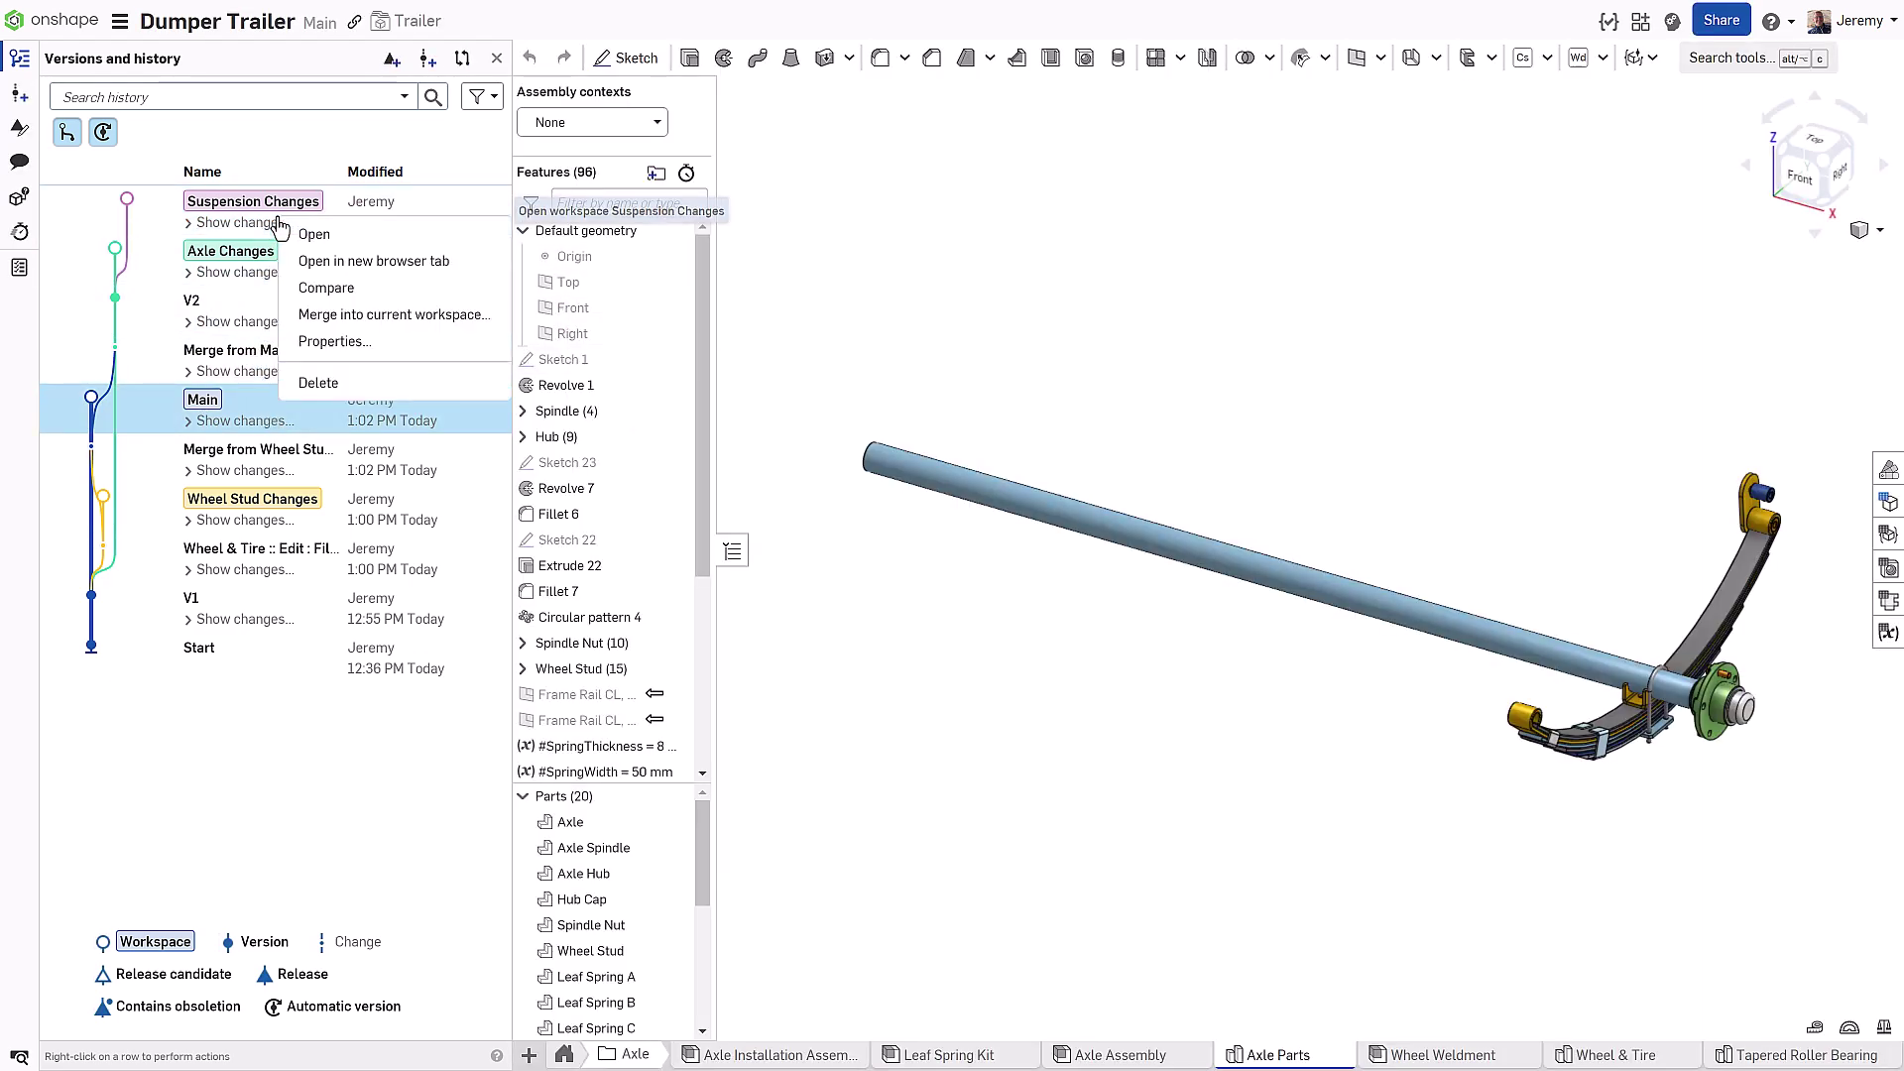
pyautogui.click(308, 313)
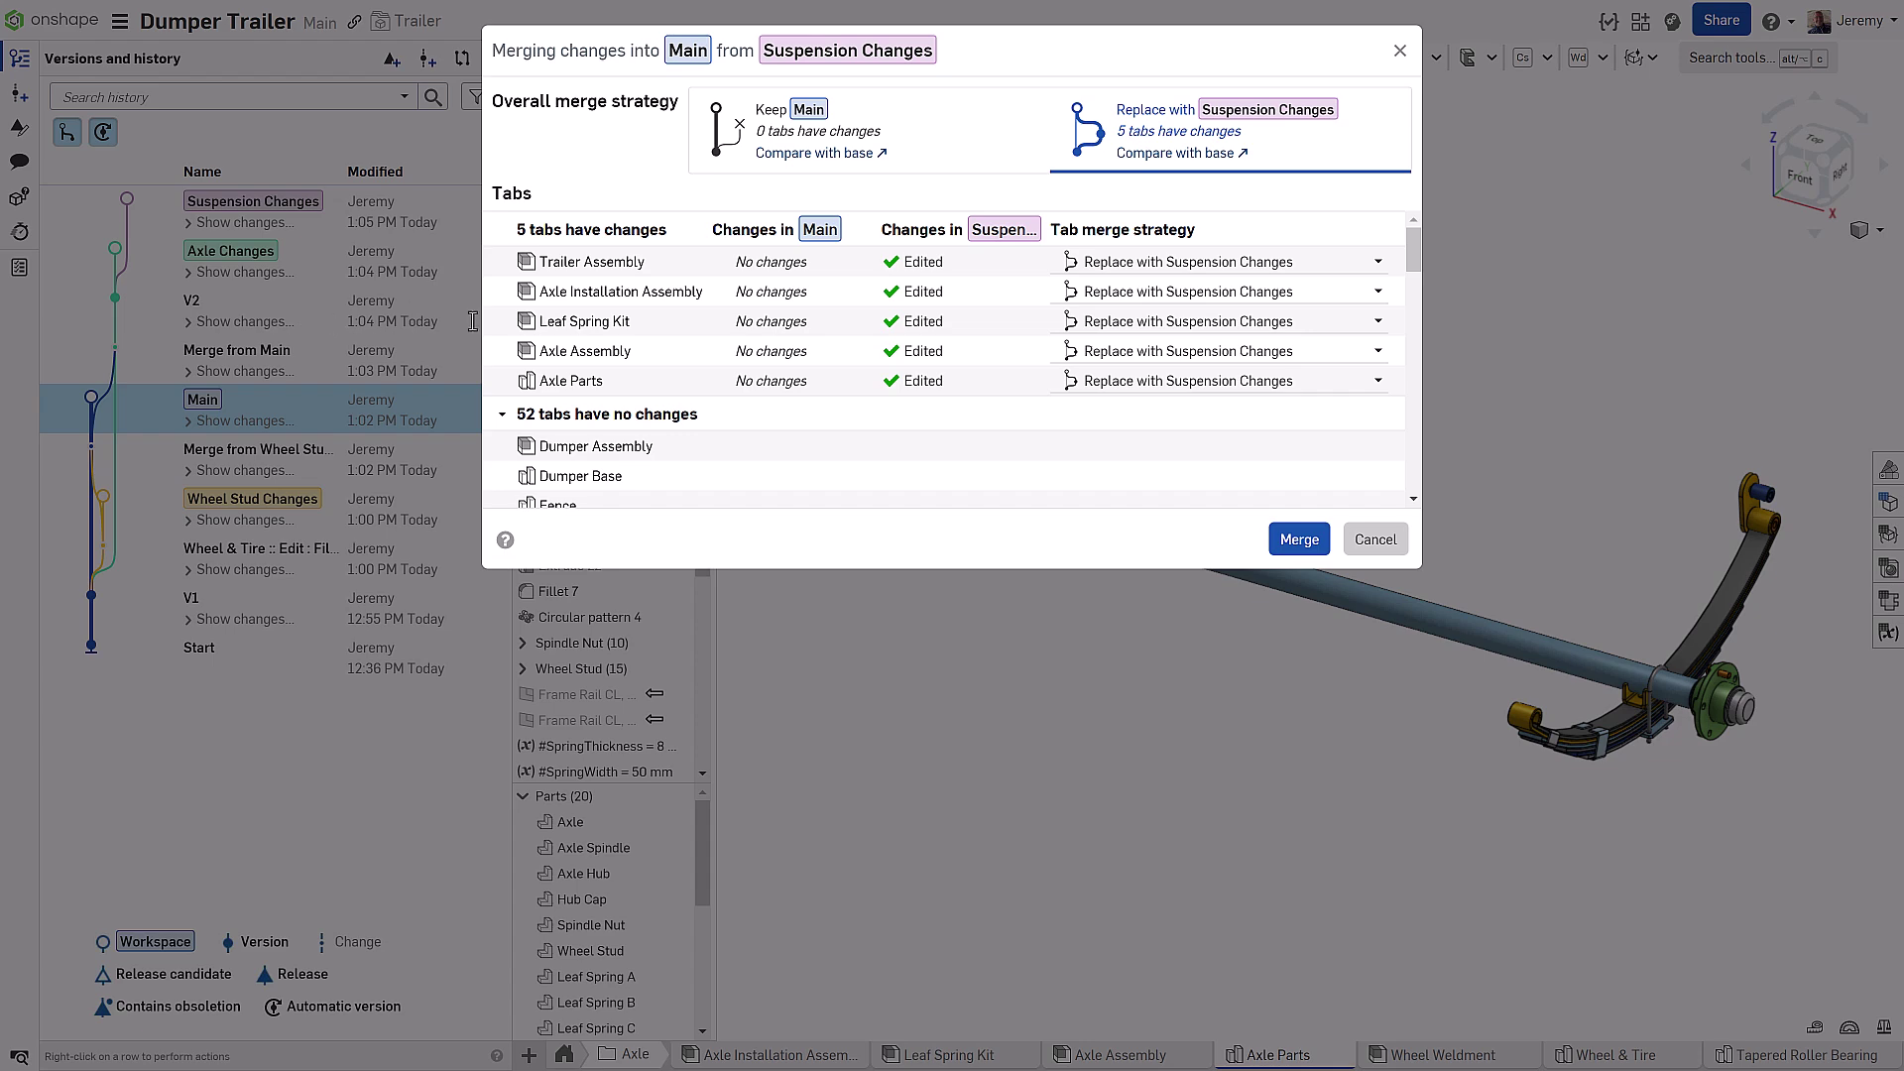
pyautogui.click(1299, 541)
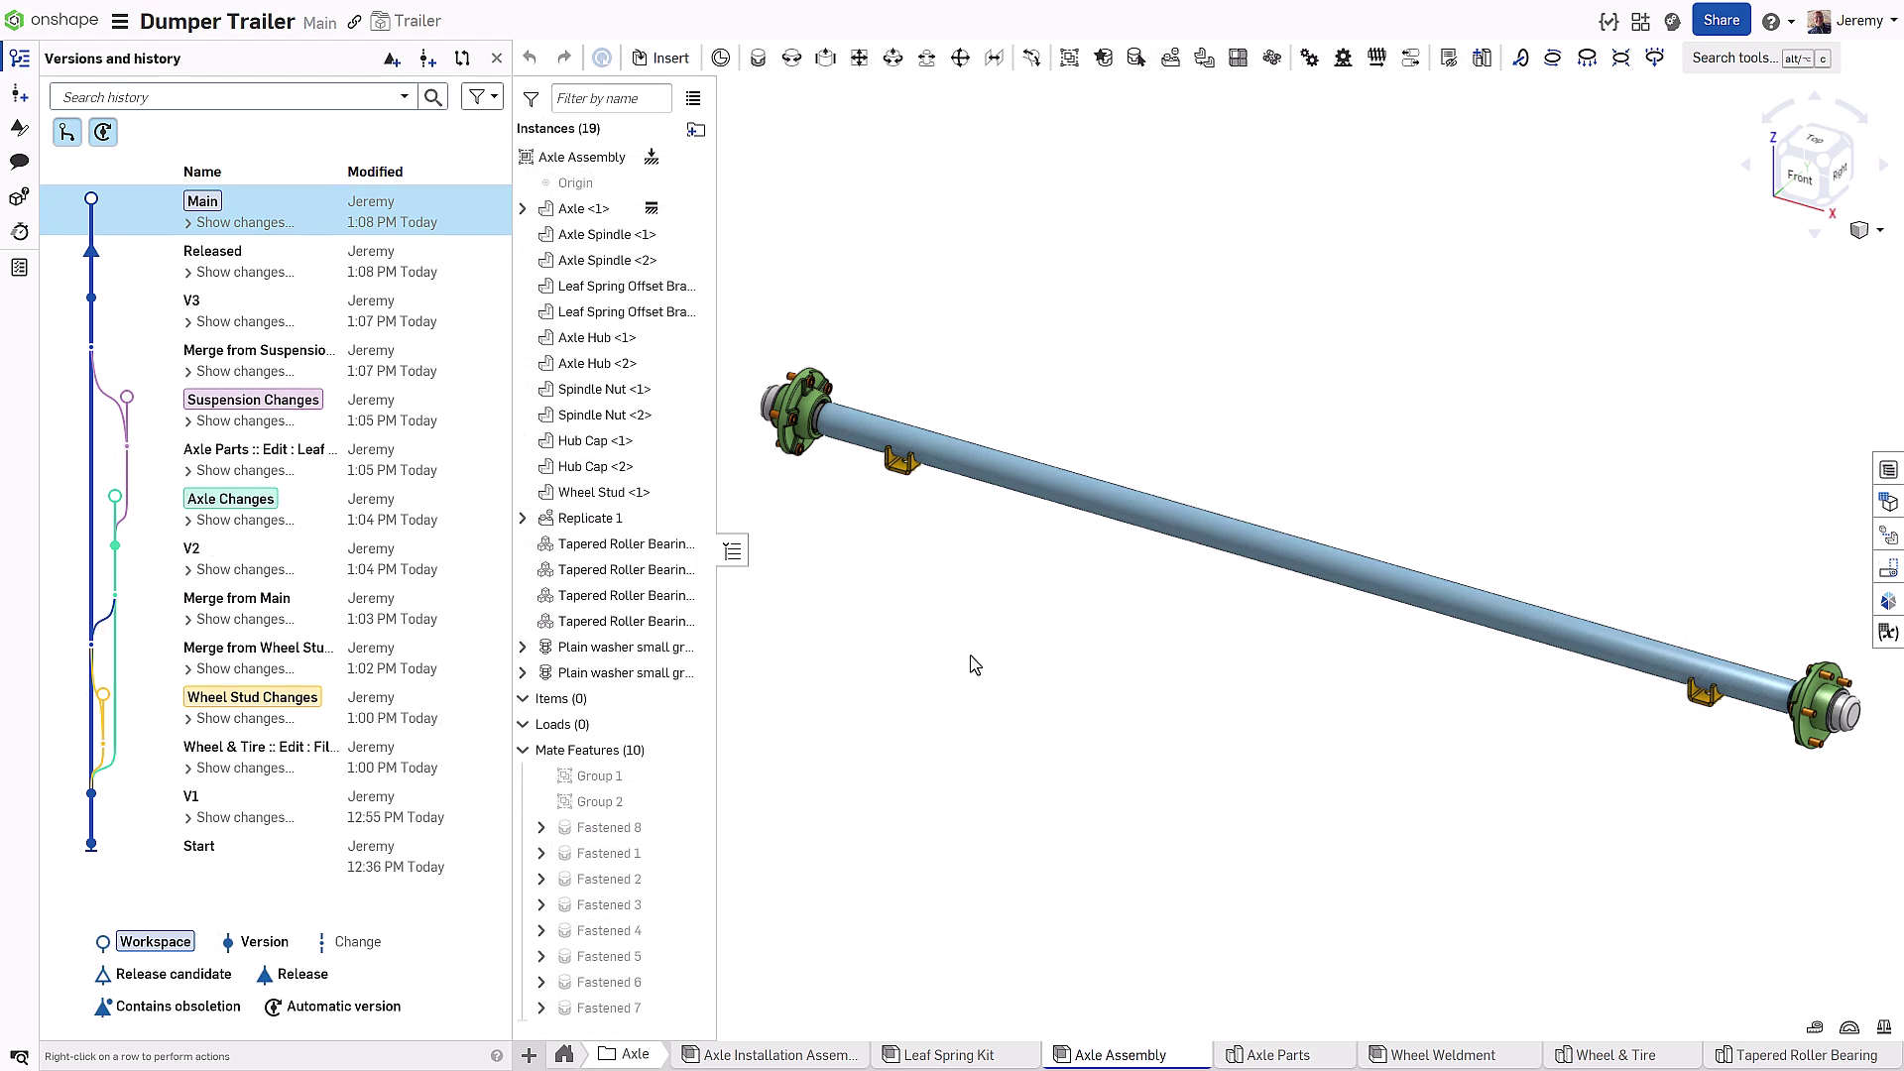
# - Release the Axle Assembly as 'Released' with generated part numbers and notes 'Released for production'
pyautogui.rightClick(1114, 1057)
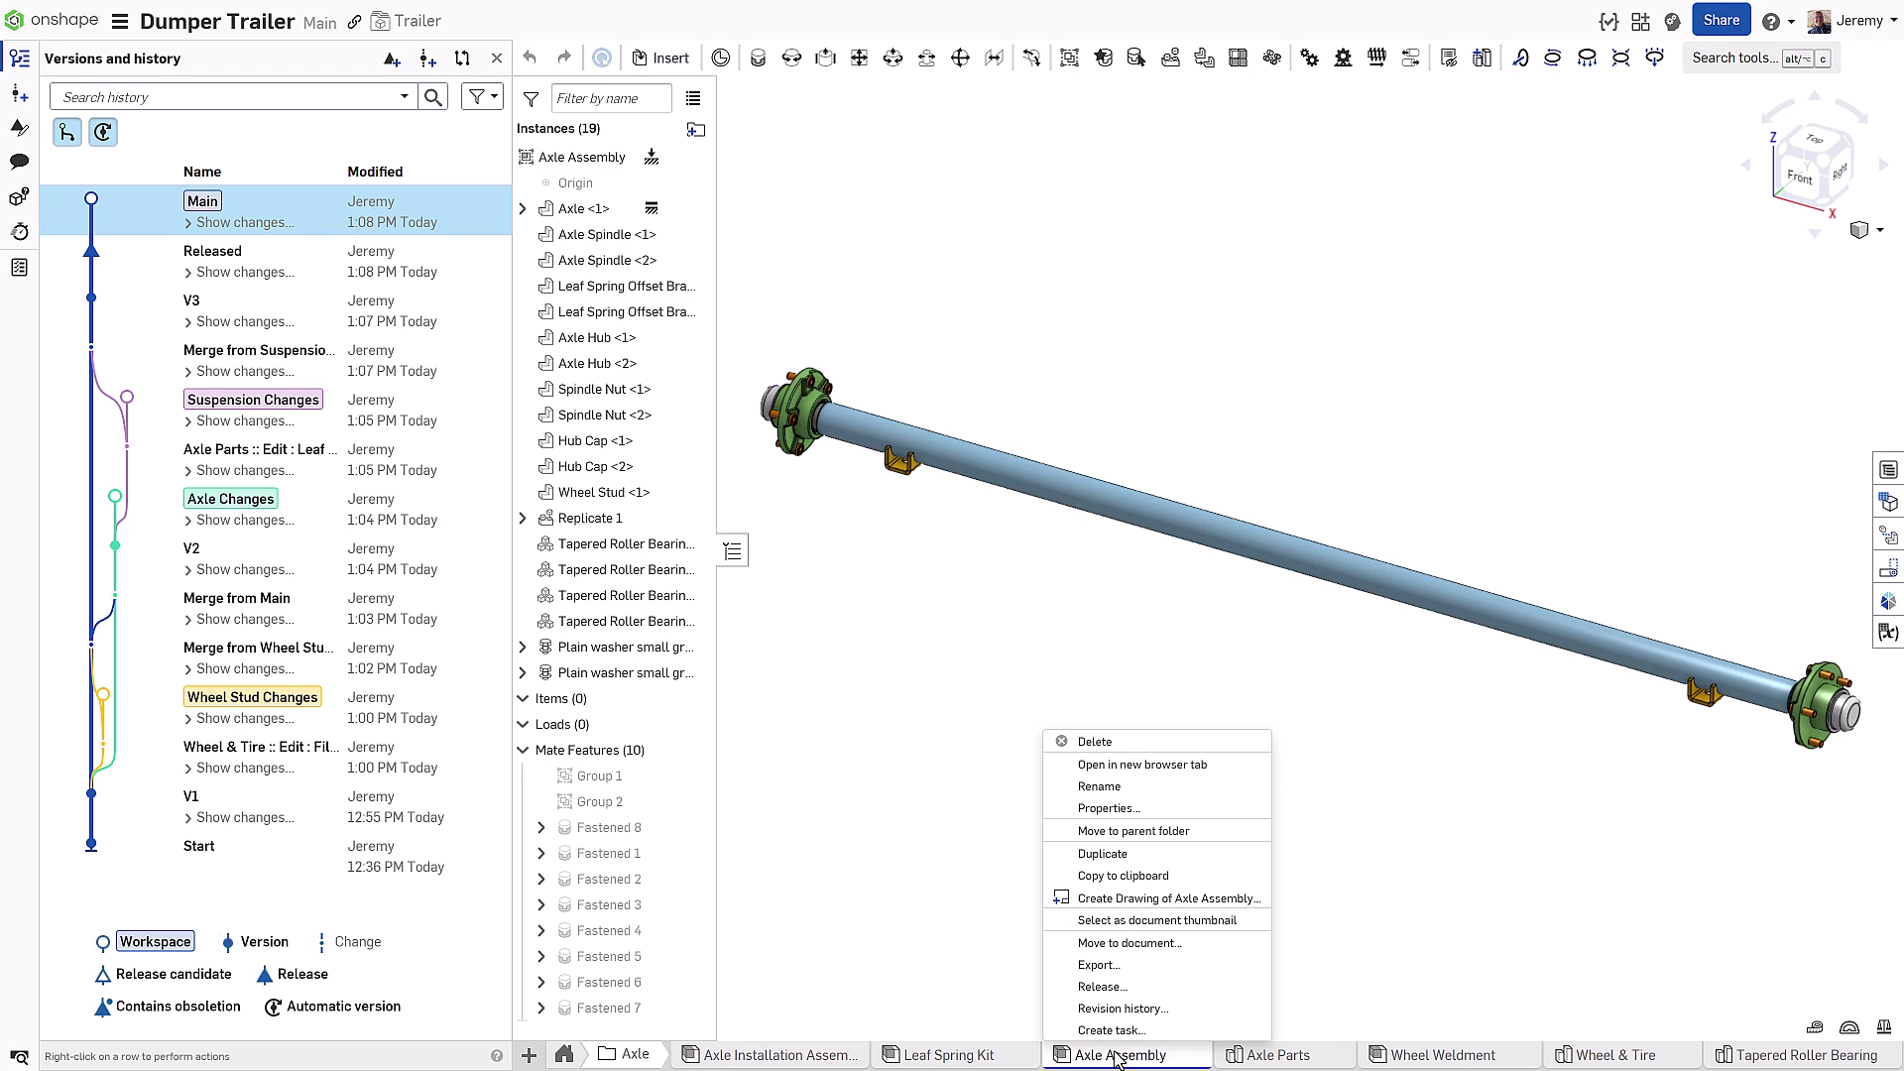
pyautogui.click(1102, 987)
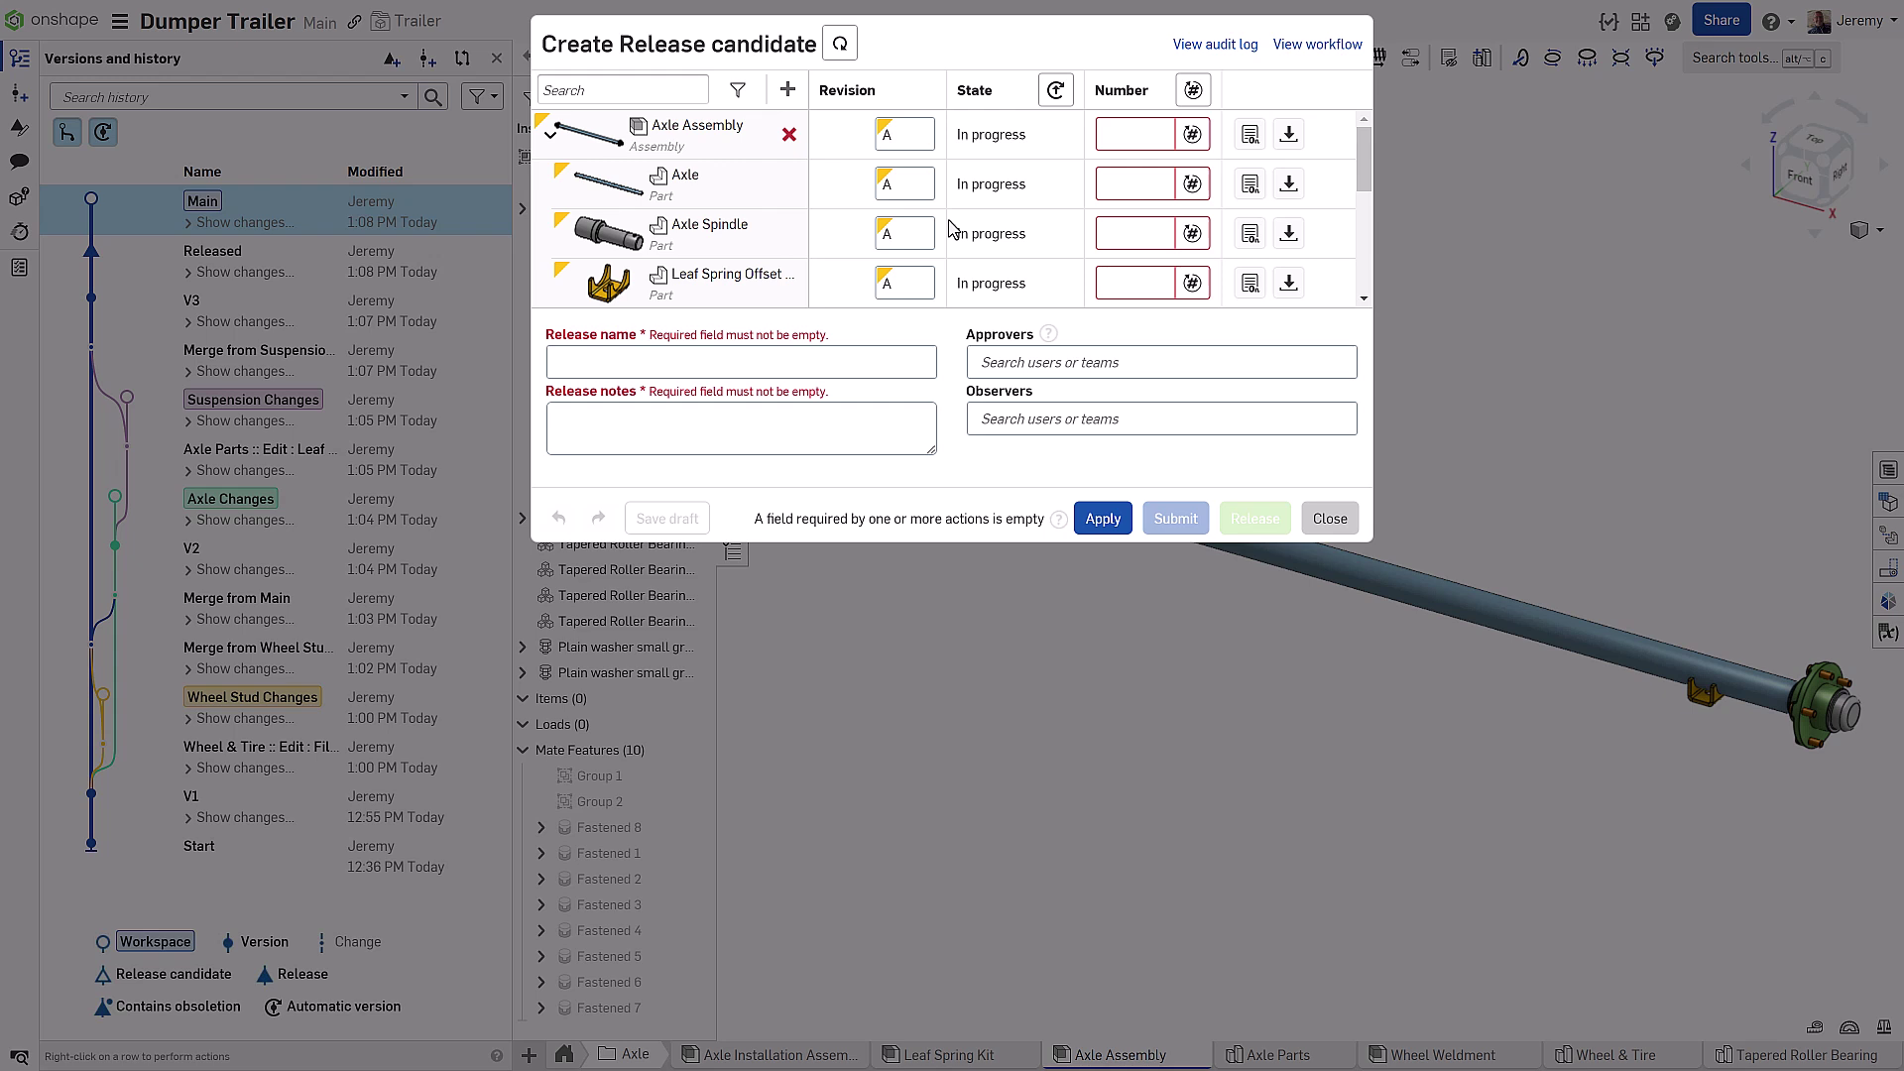
pyautogui.click(1193, 90)
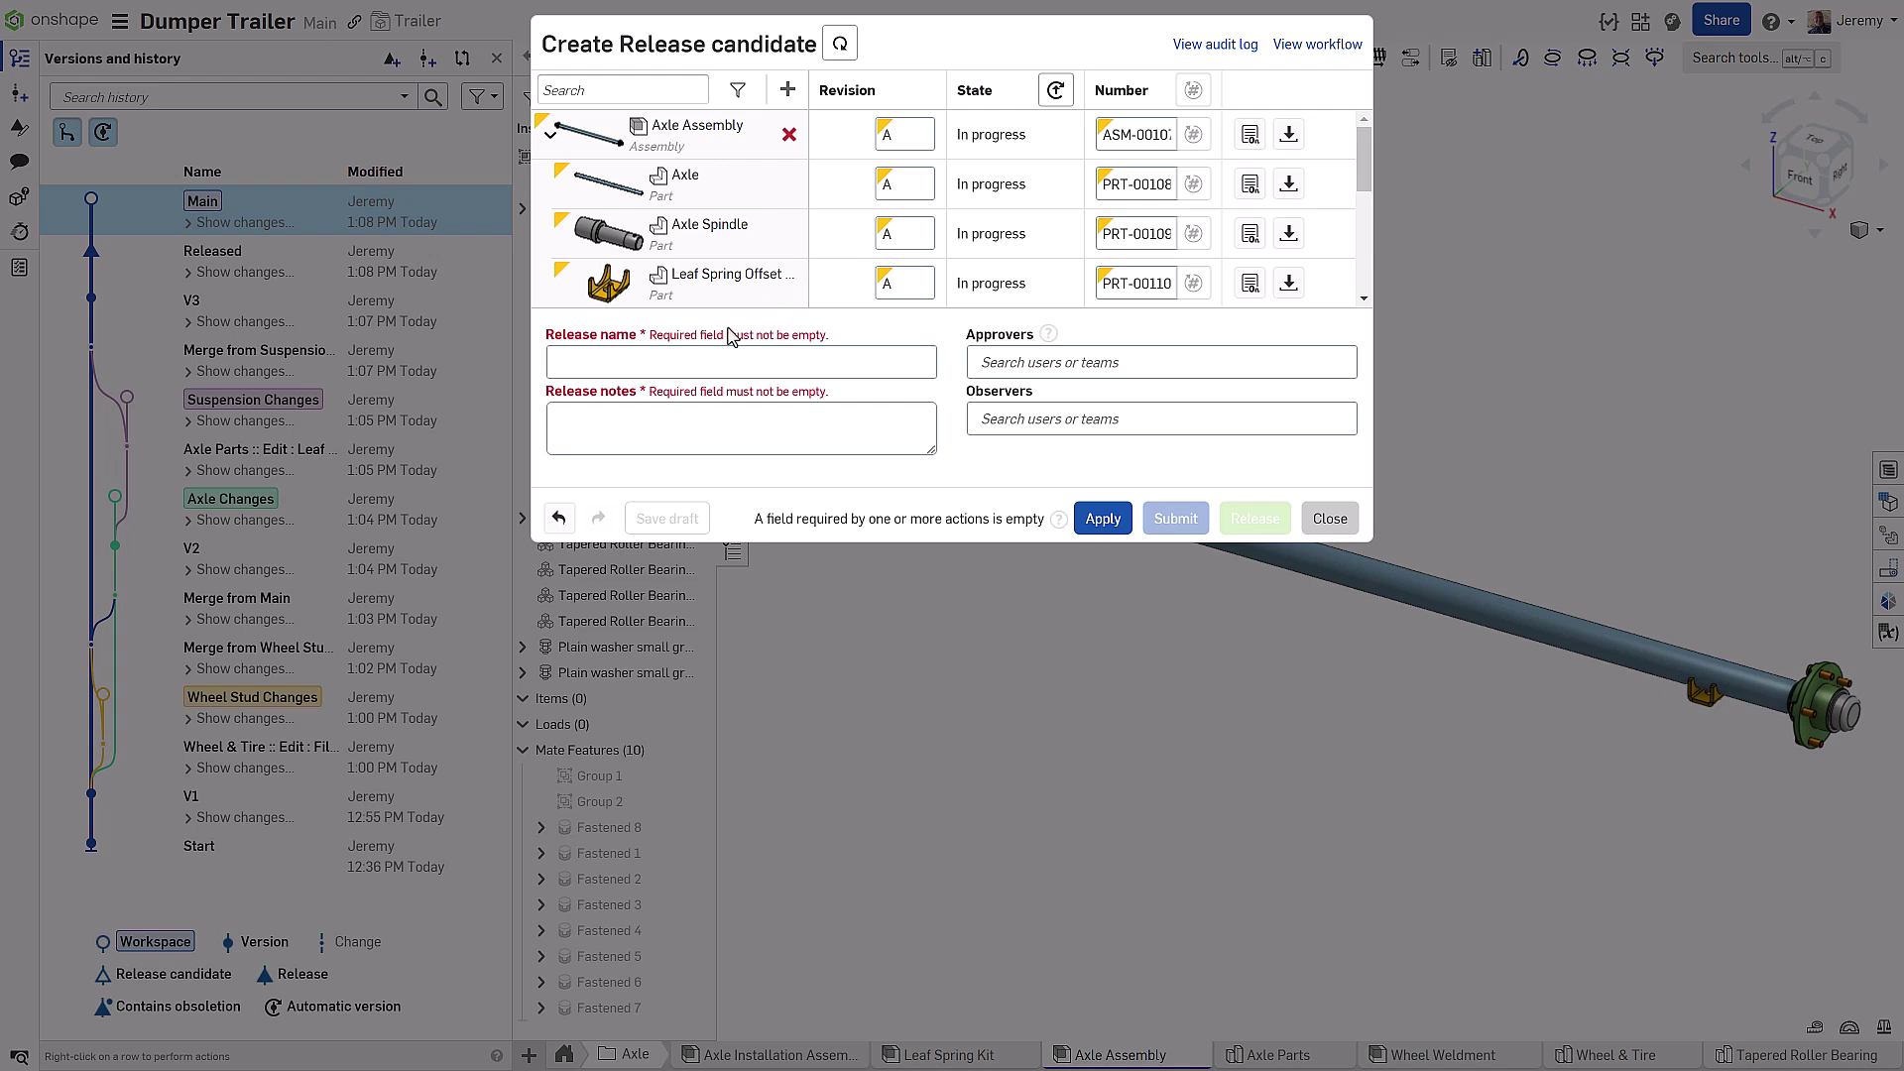
pyautogui.click(691, 361)
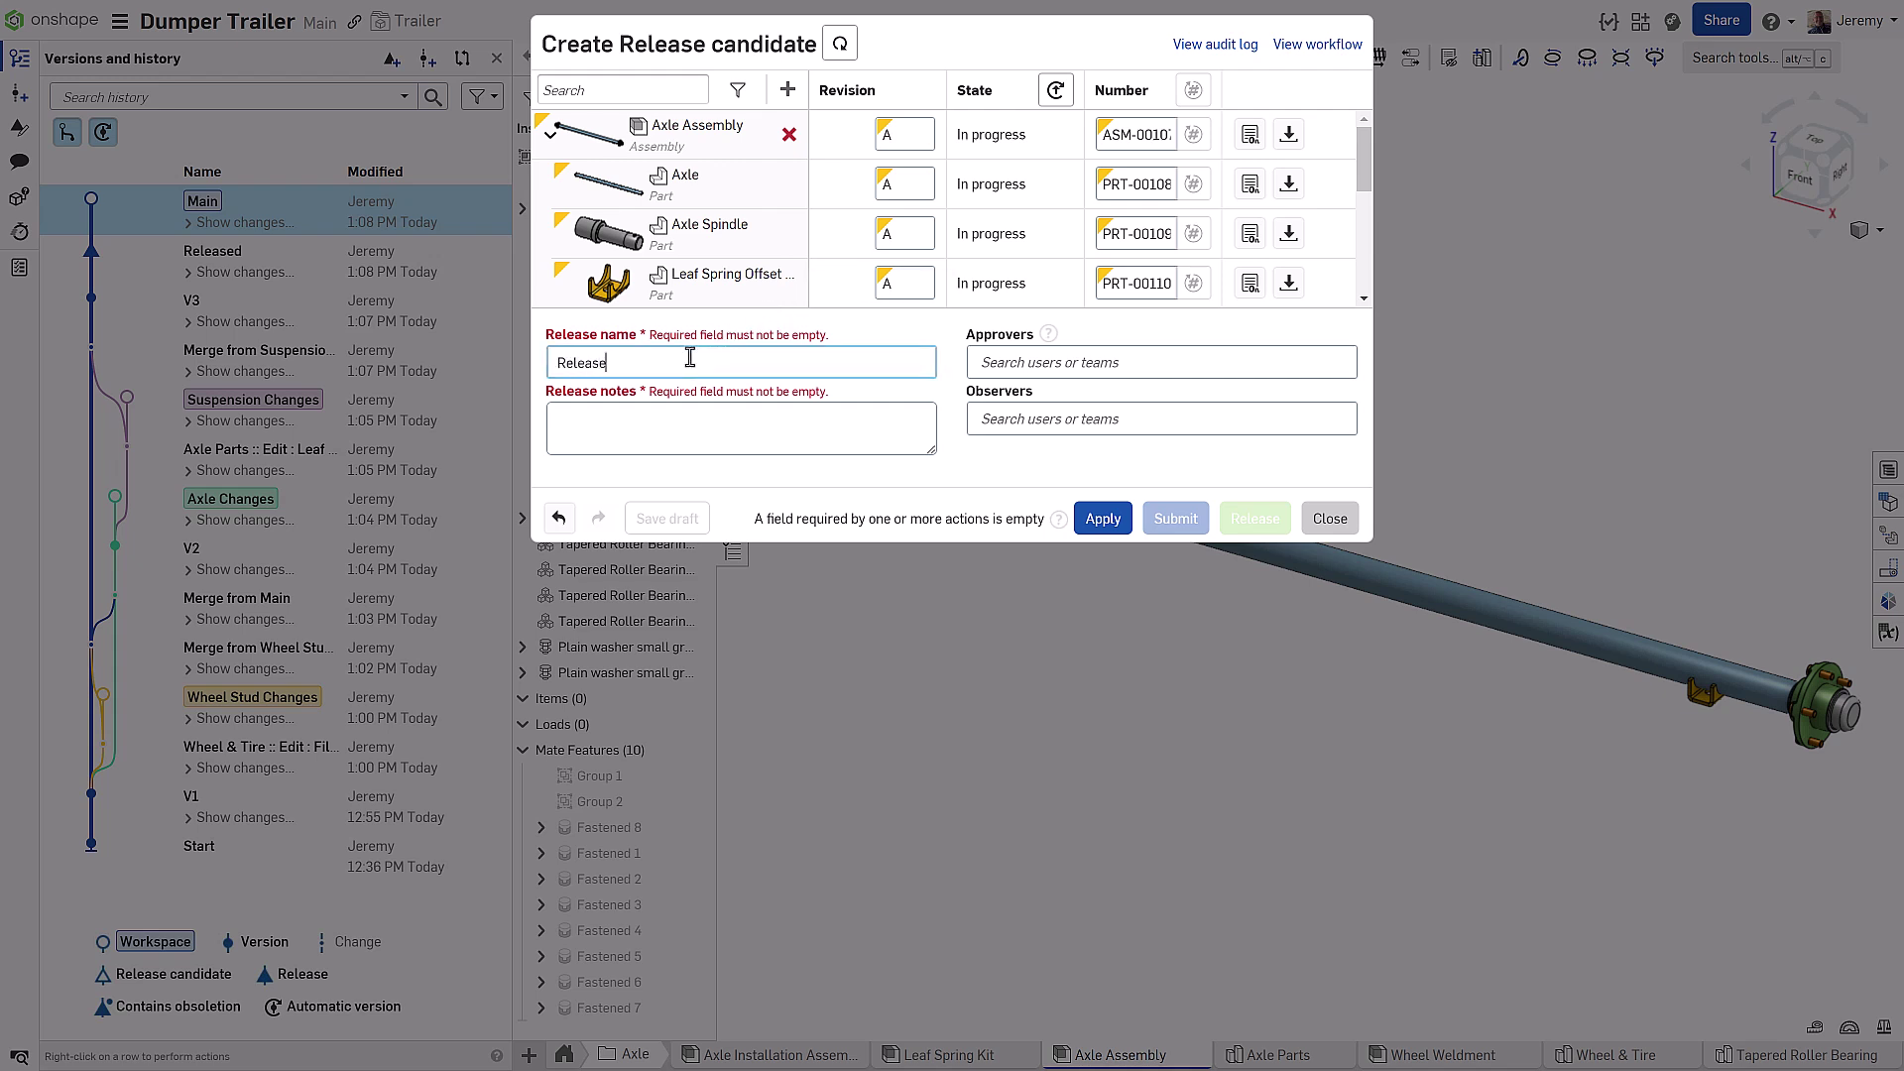
pyautogui.press('Tab')
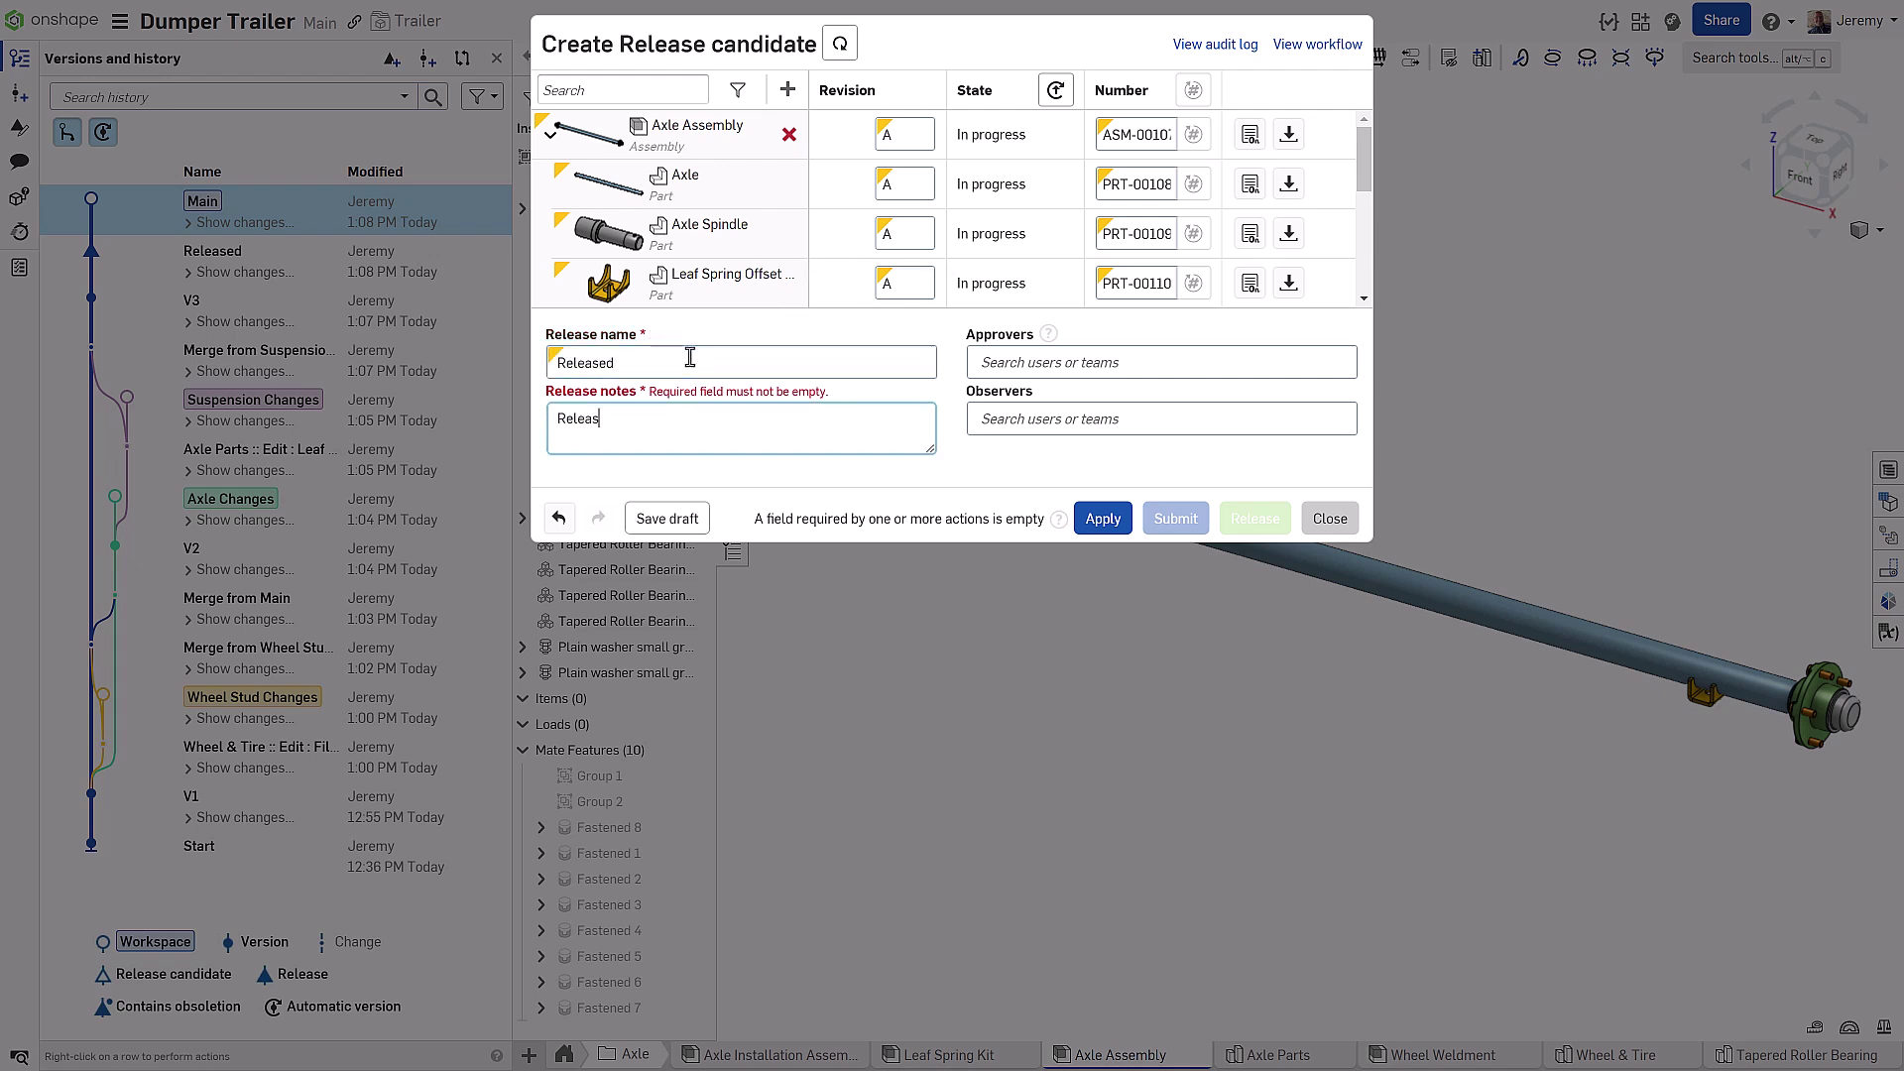
pyautogui.write('Released for production')
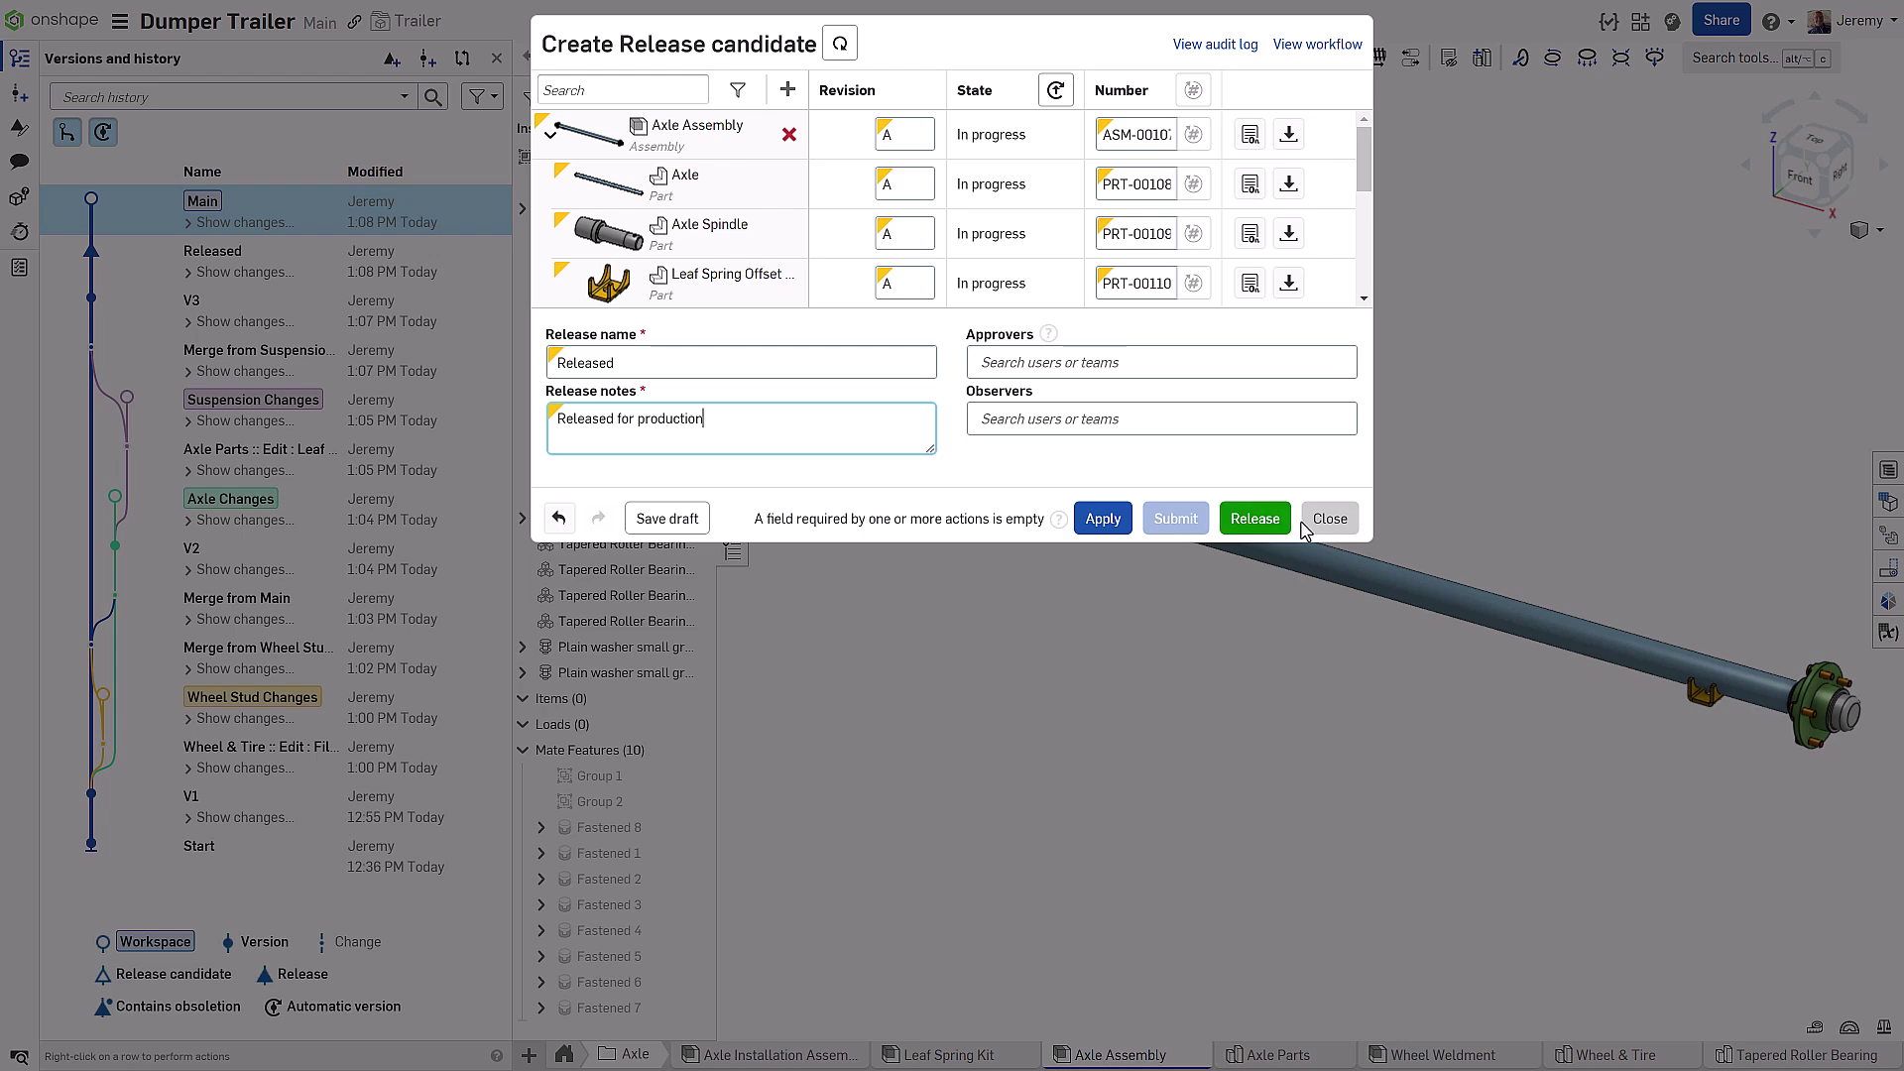
pyautogui.click(1271, 527)
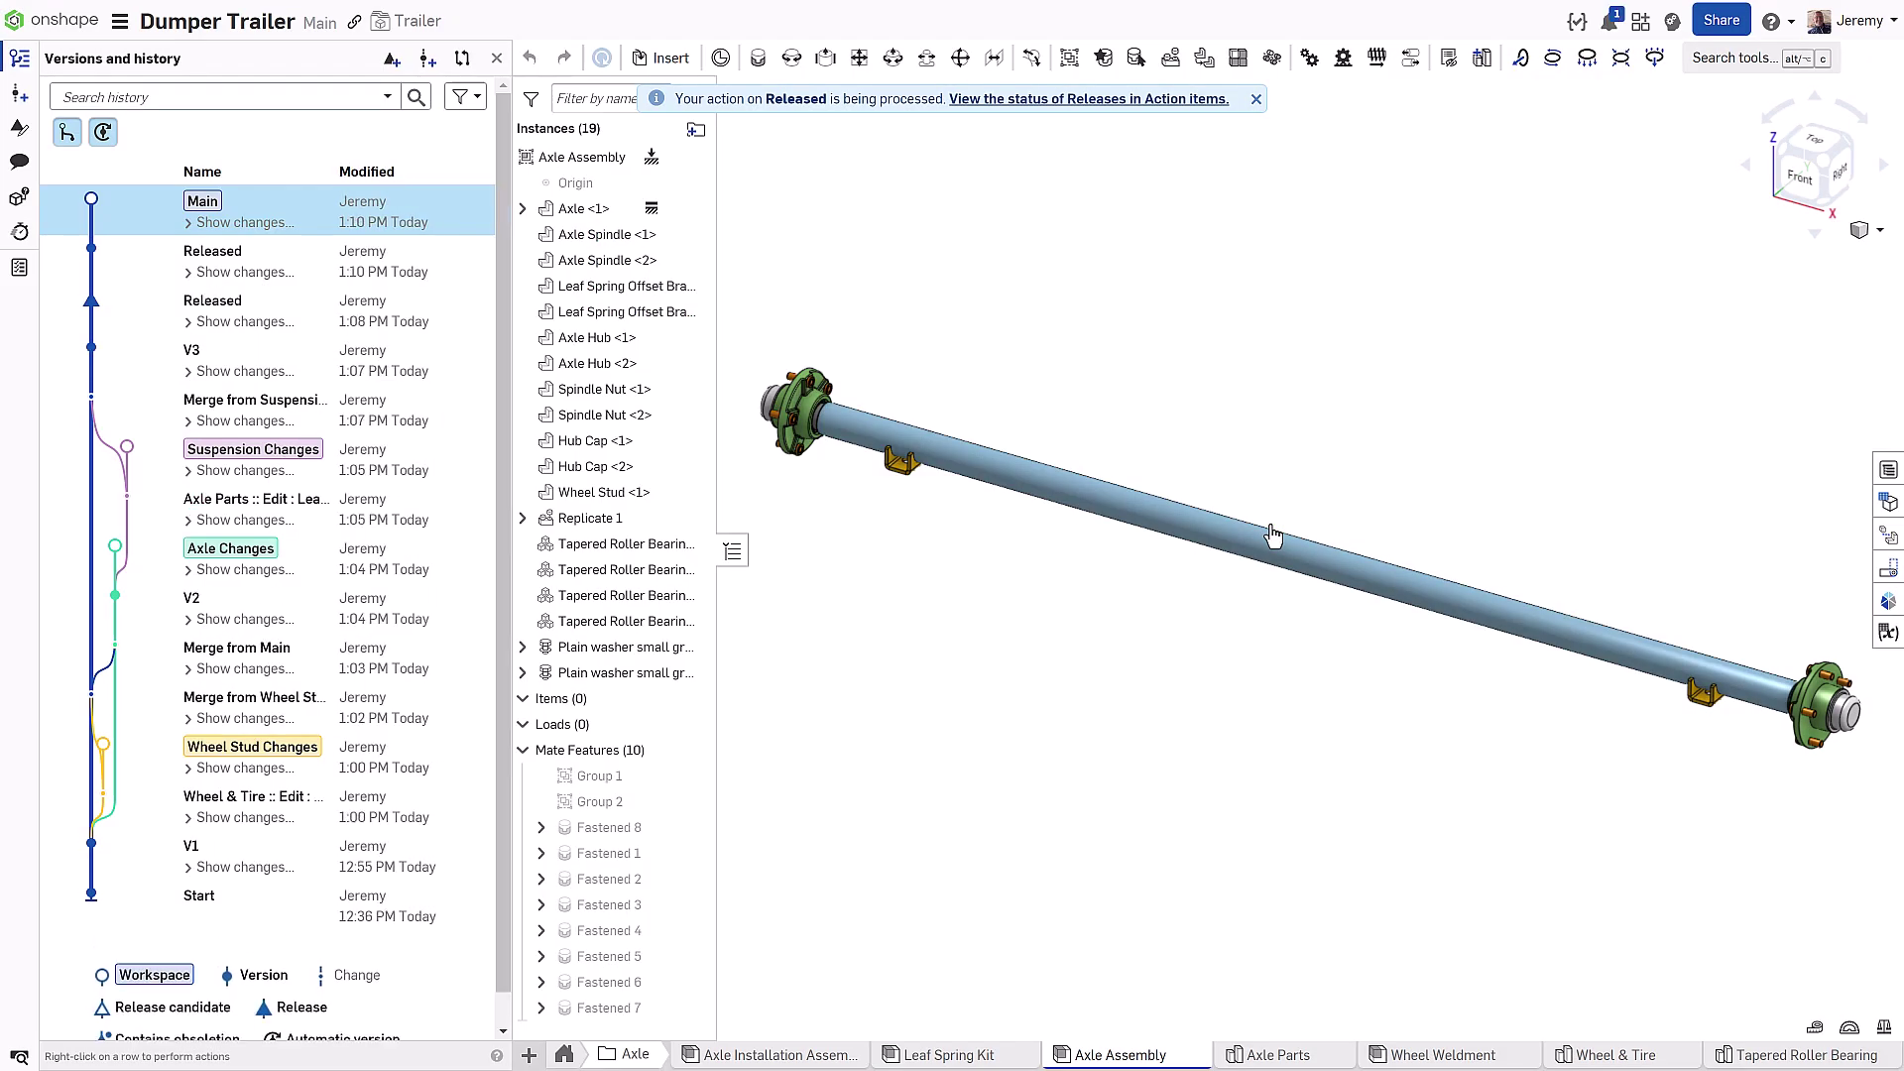
# - Dismiss the release notice, close the version history, and show the hidden Dumper Assembly on the trailer
pyautogui.click(1255, 101)
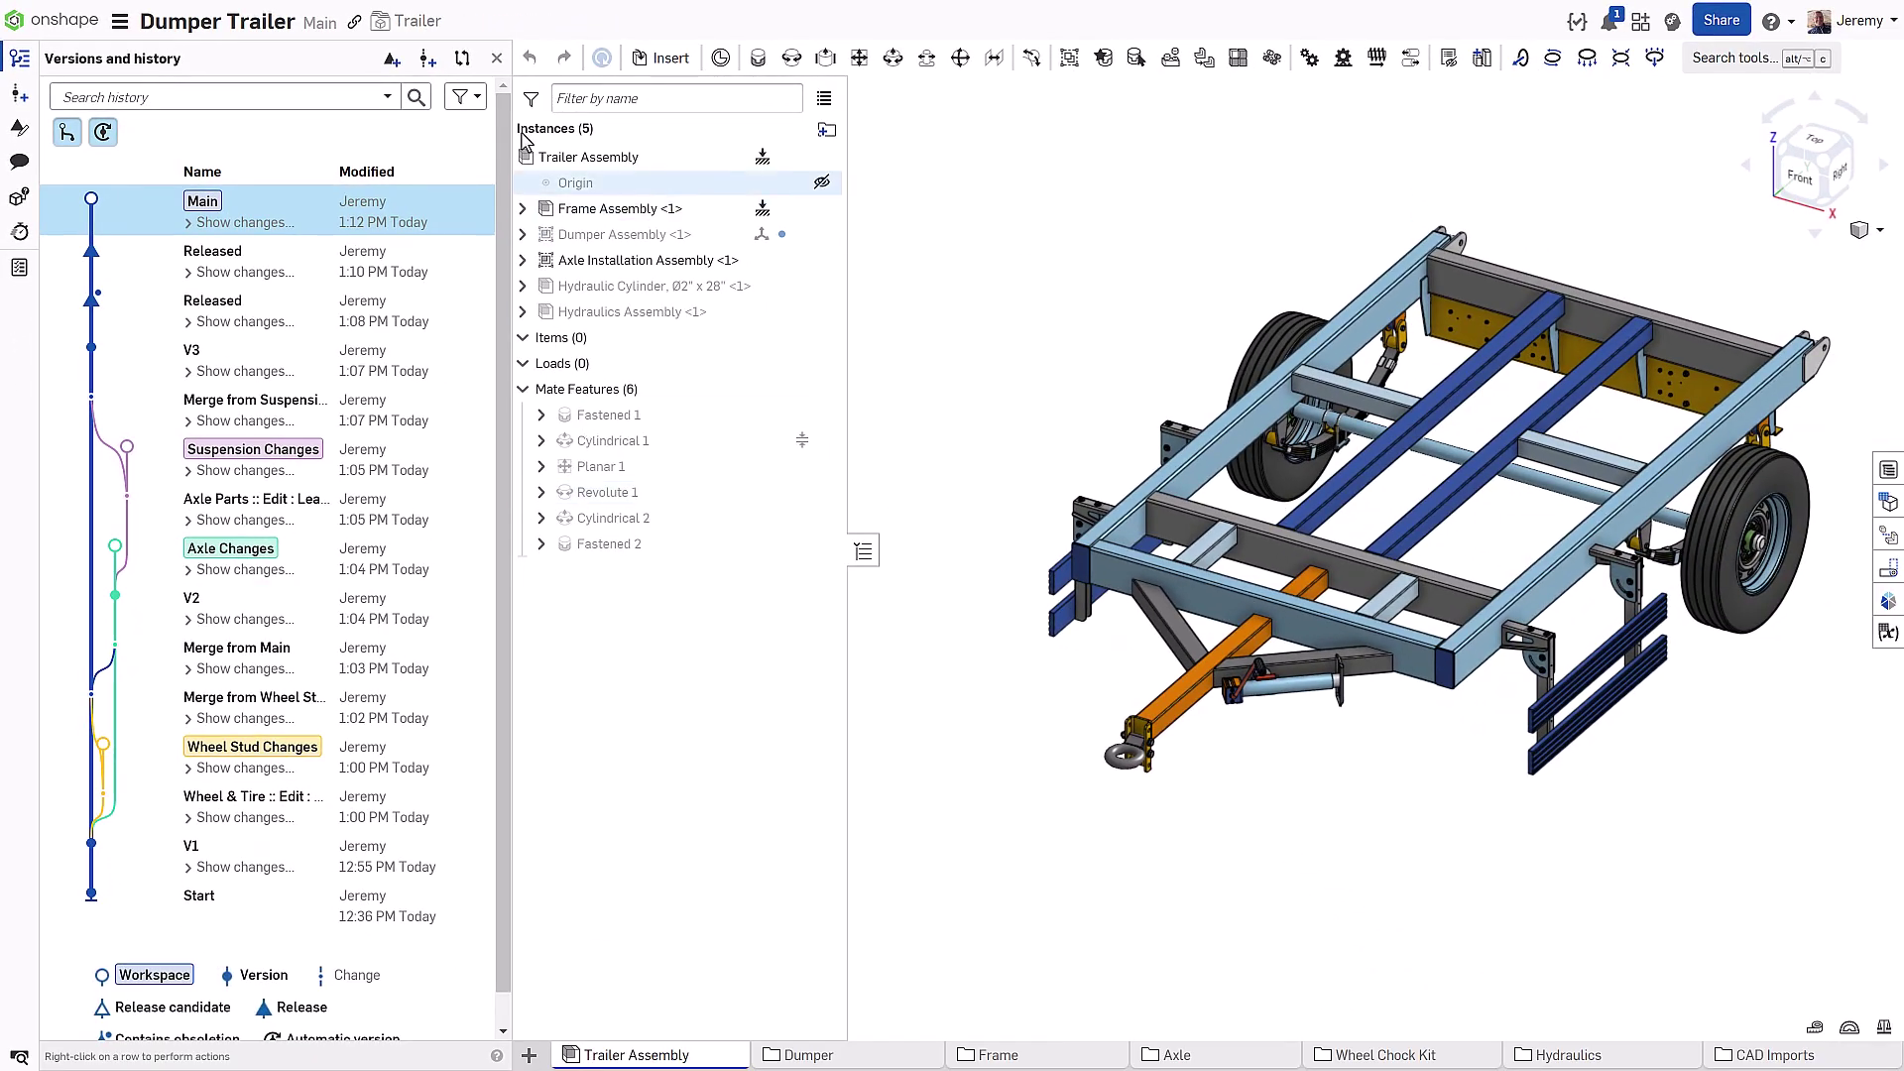
pyautogui.click(497, 59)
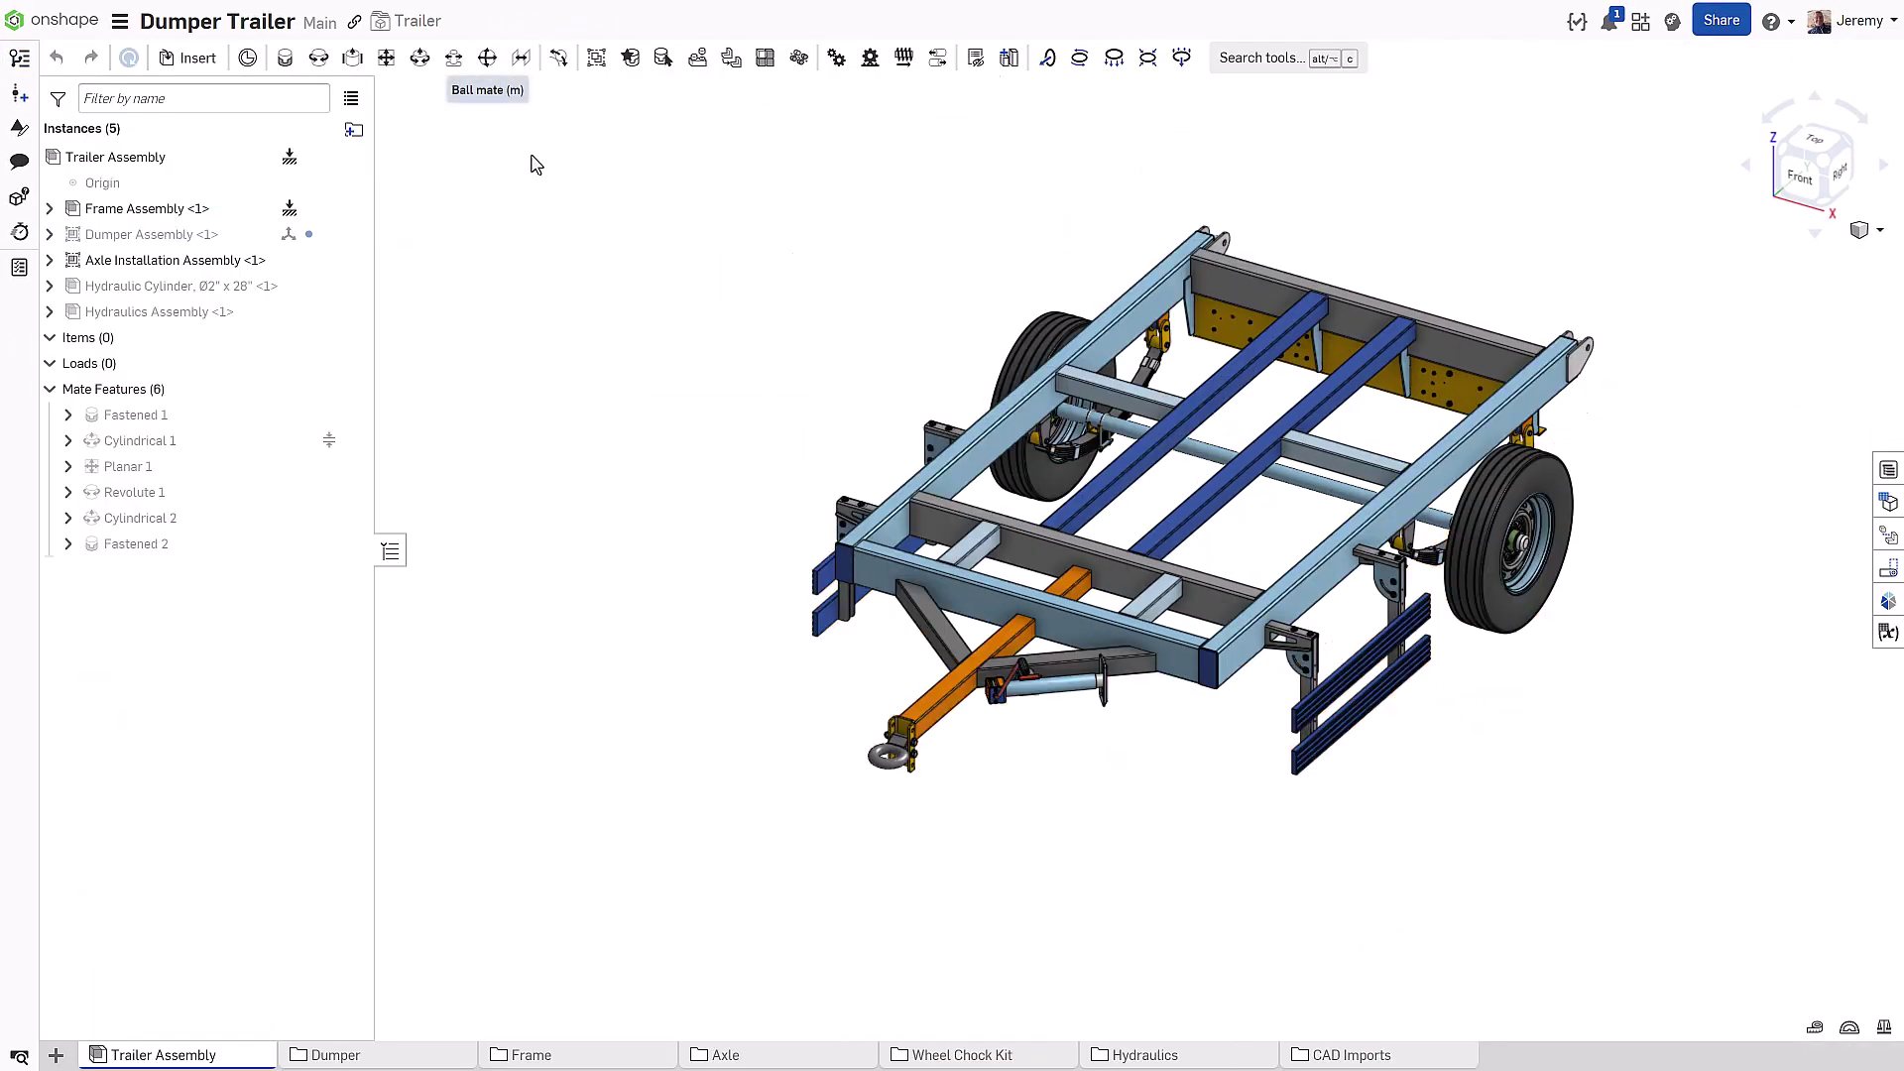
pyautogui.rightClick(627, 290)
pyautogui.click(646, 331)
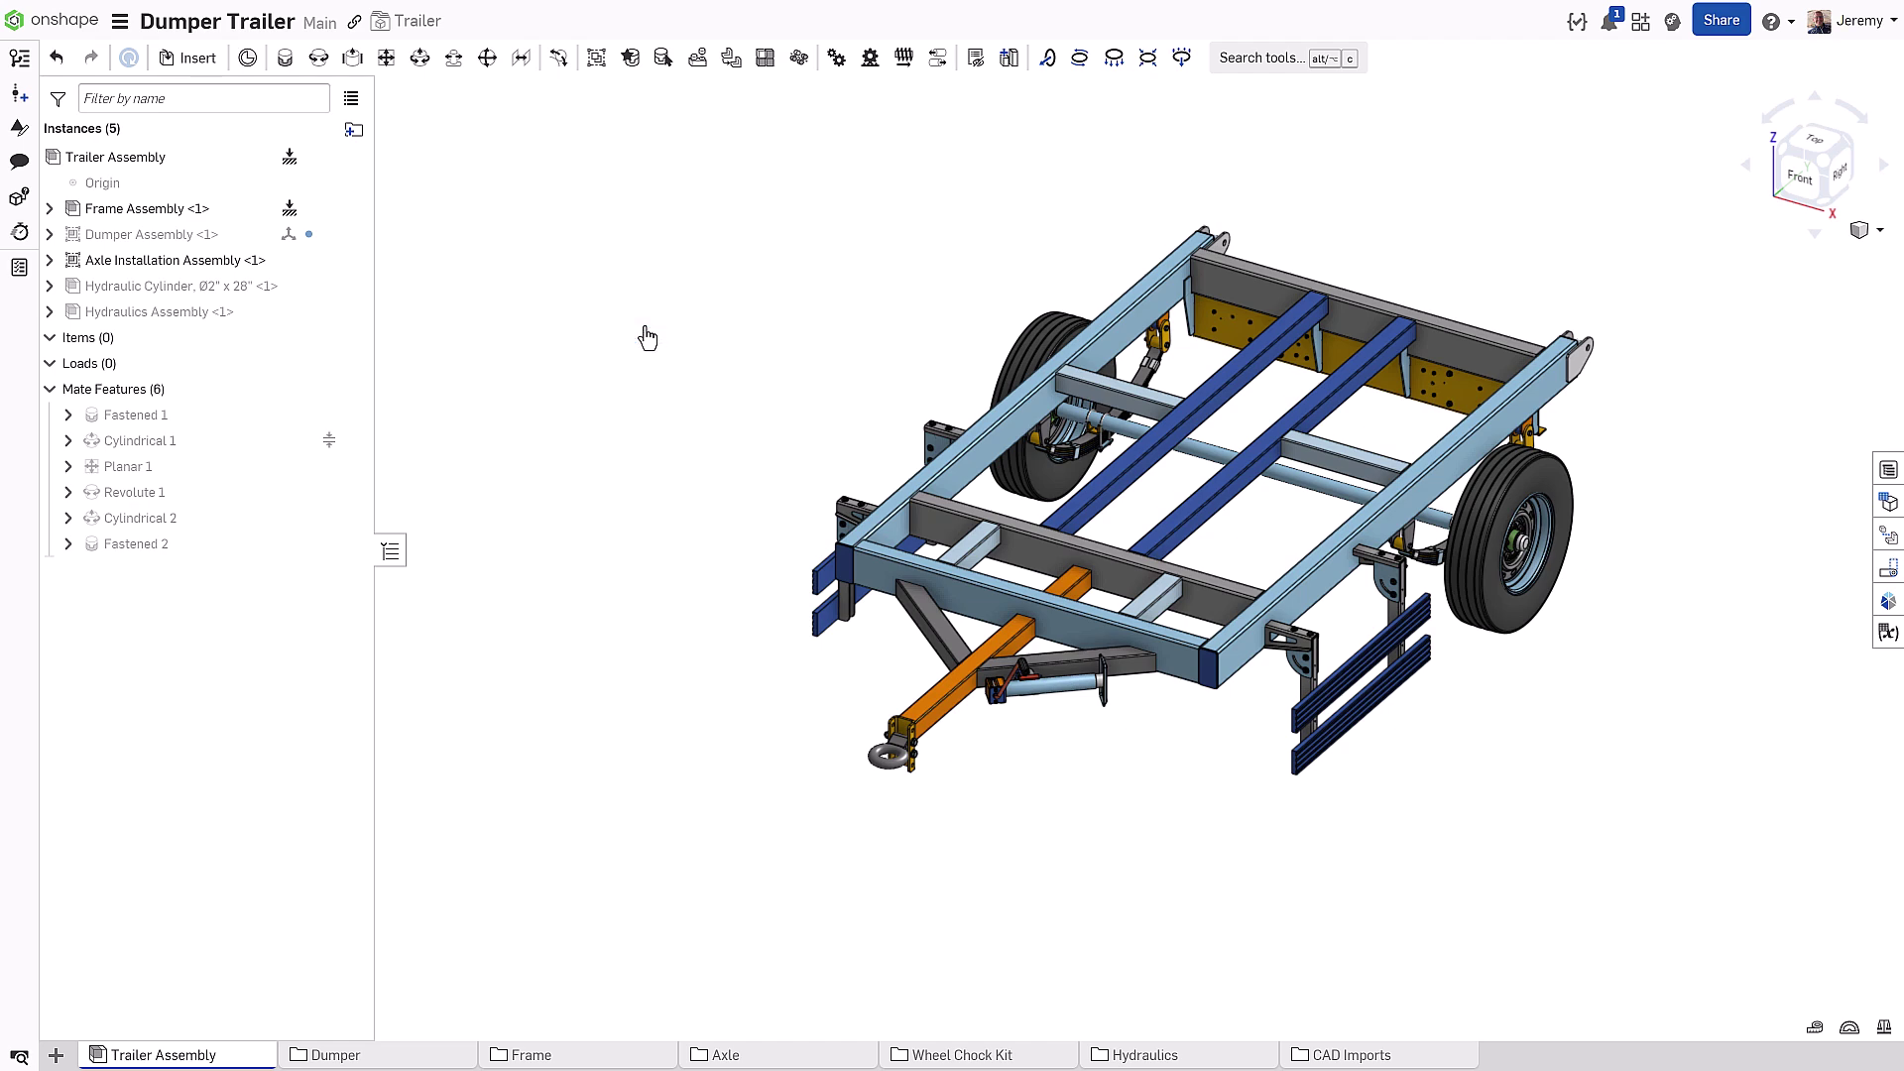
pyautogui.moveTo(646, 361); pyautogui.dragTo(565, 535, button='middle')
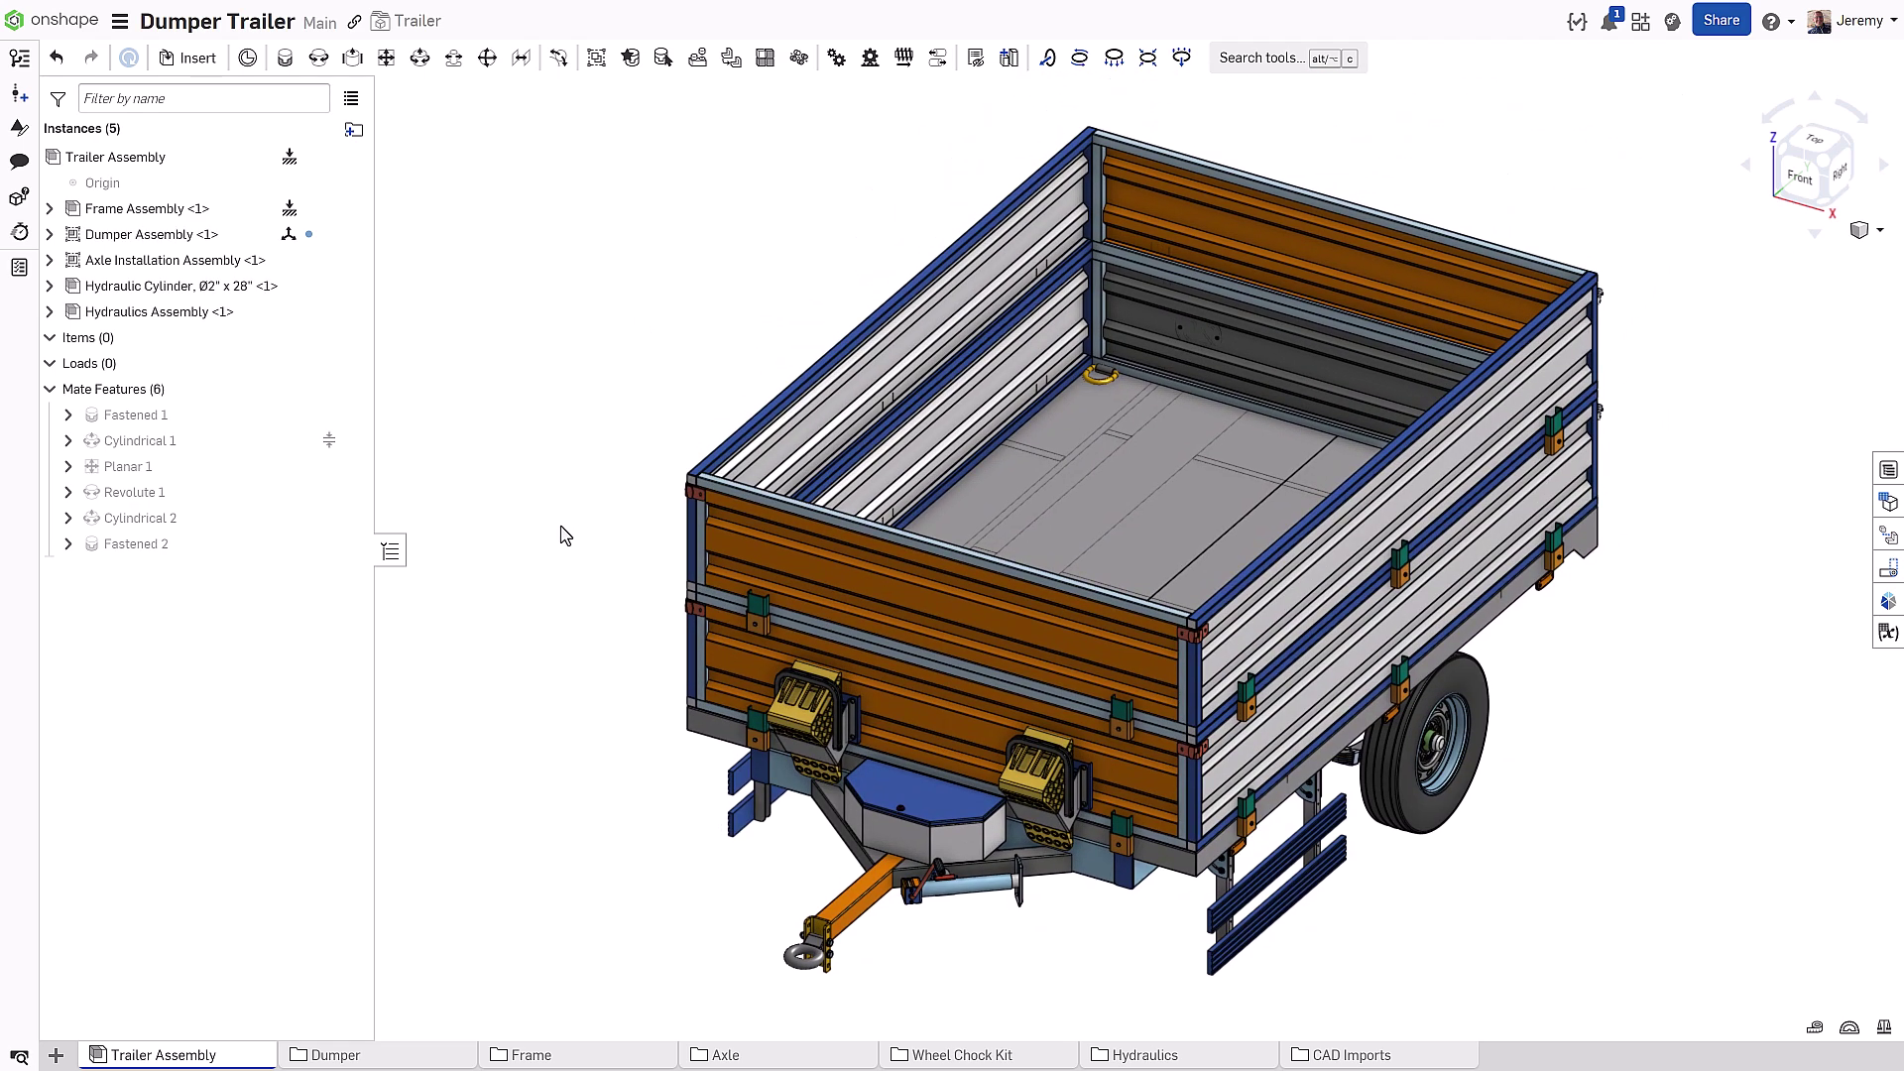